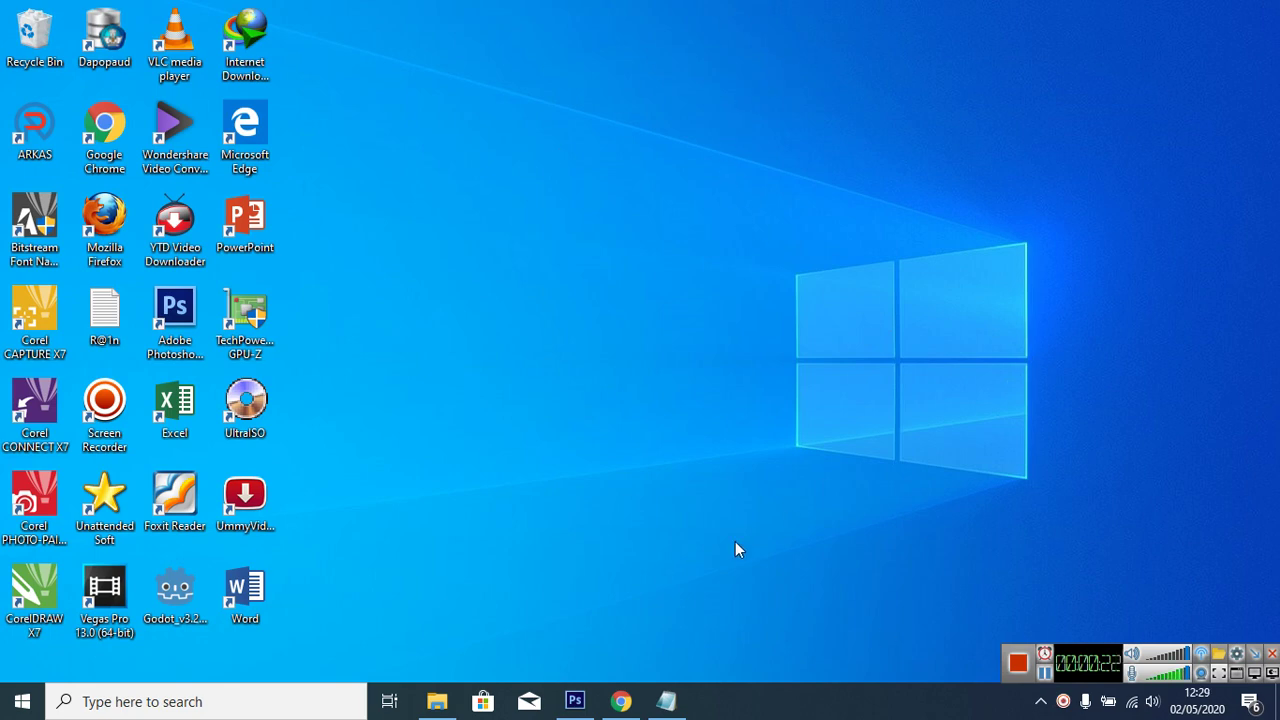
Switch to Google Chrome, search for virtualbox in a new tab and open the Oracle VM VirtualBox website
{"action": "left_click", "coordinate": [621, 700]}
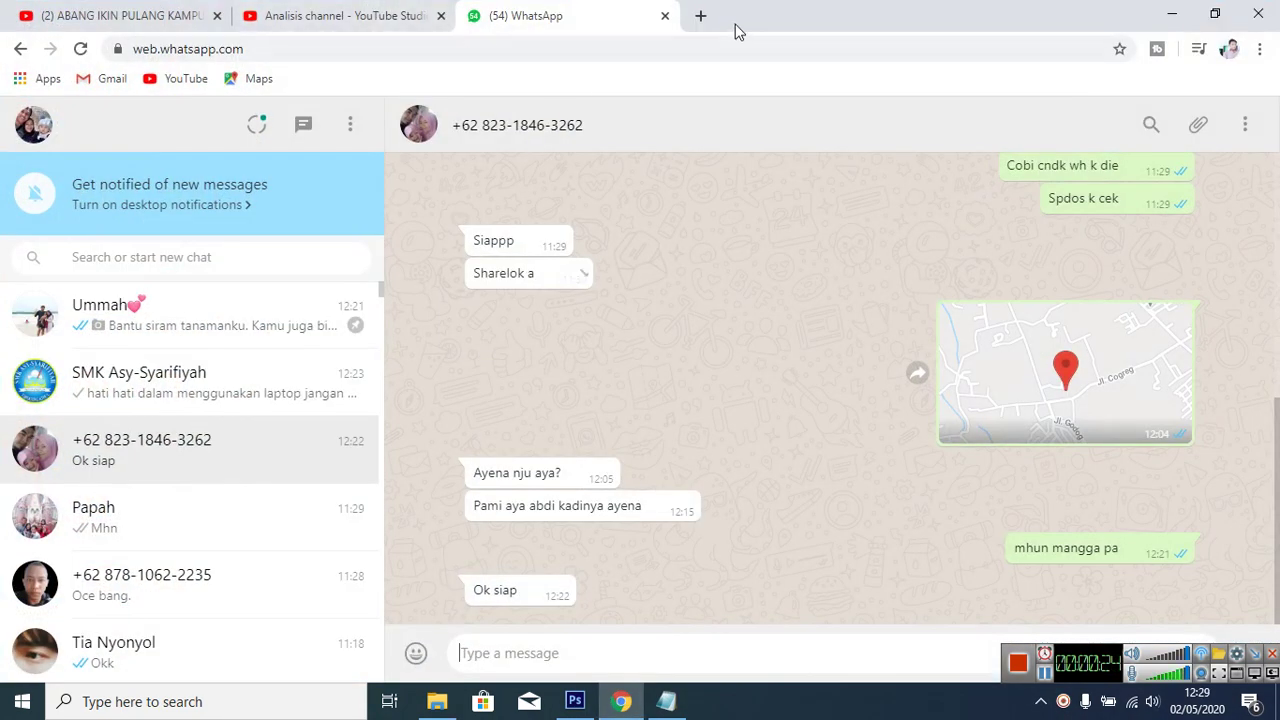
{"action": "left_click", "coordinate": [701, 15]}
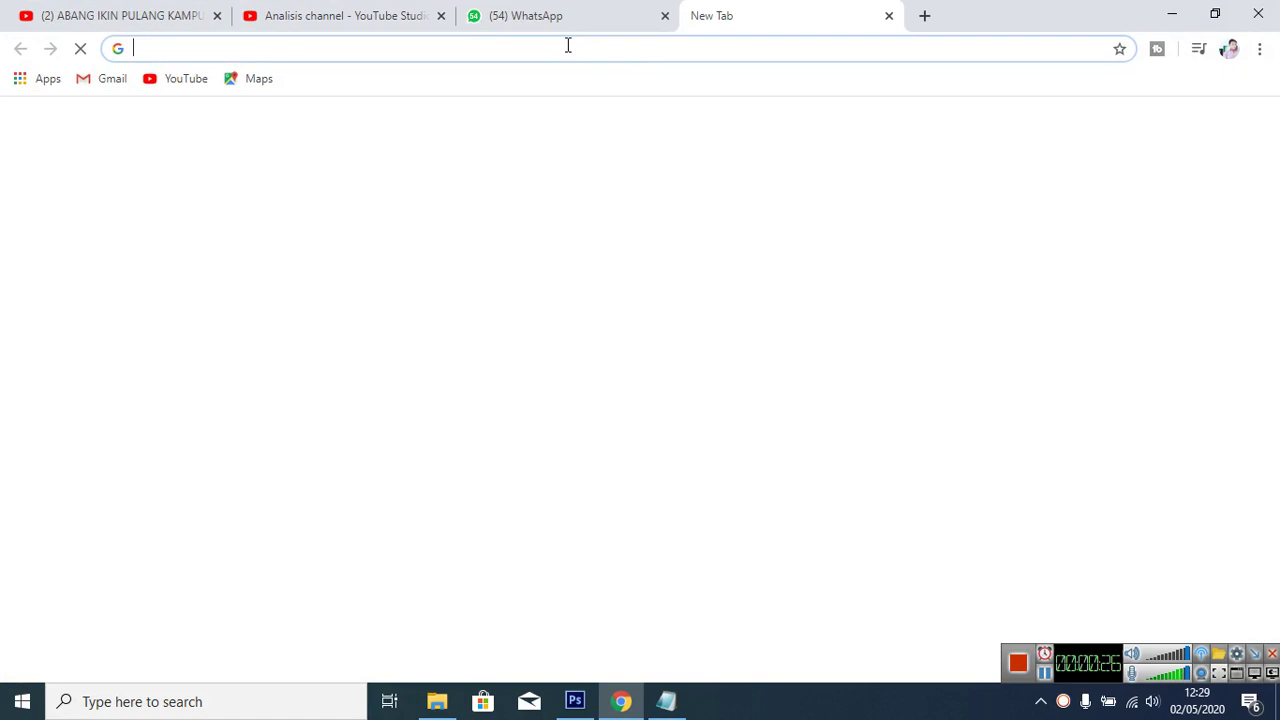
{"action": "type", "text": "virtualb"}
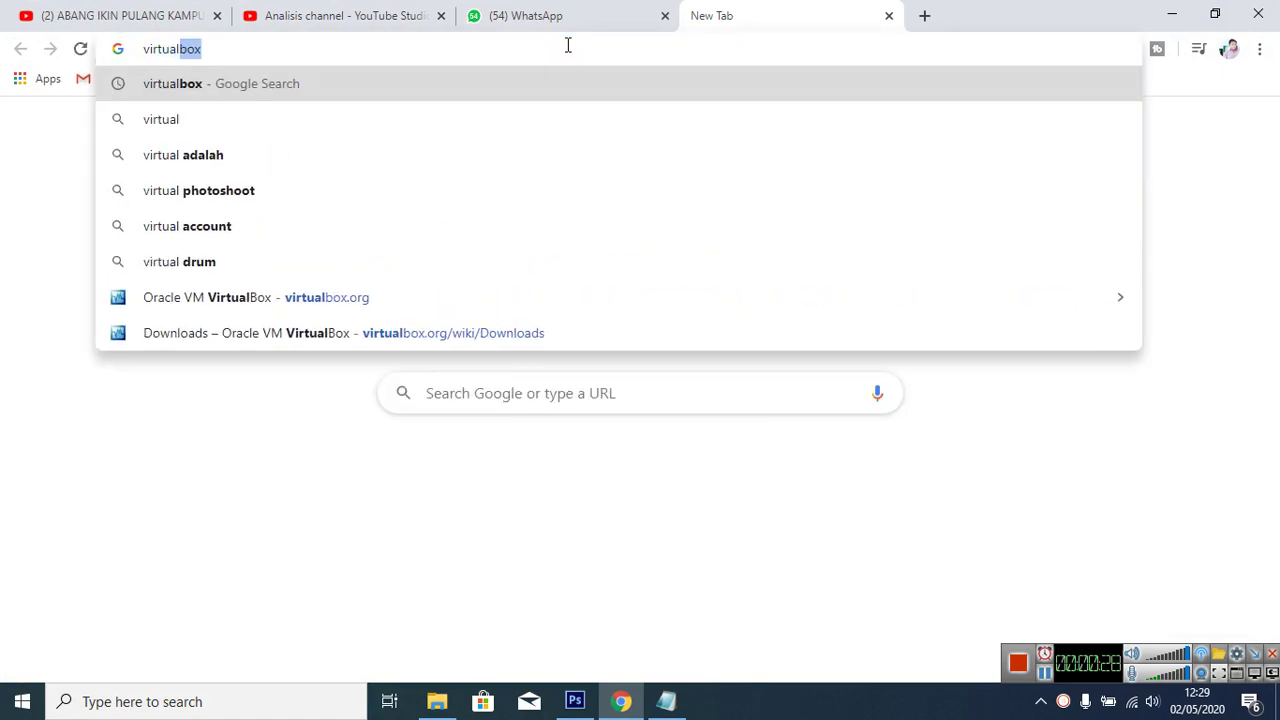
{"action": "type", "text": "ox"}
{"action": "key", "text": "Return"}
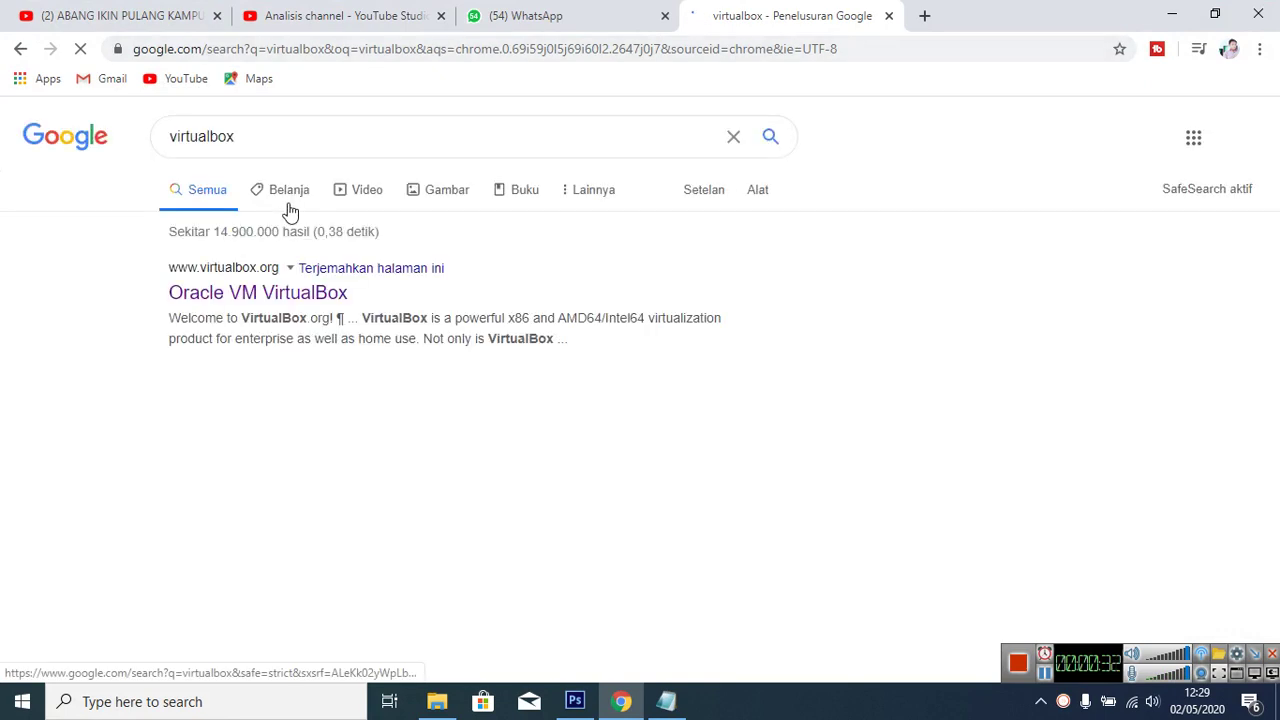
{"action": "left_click", "coordinate": [243, 293]}
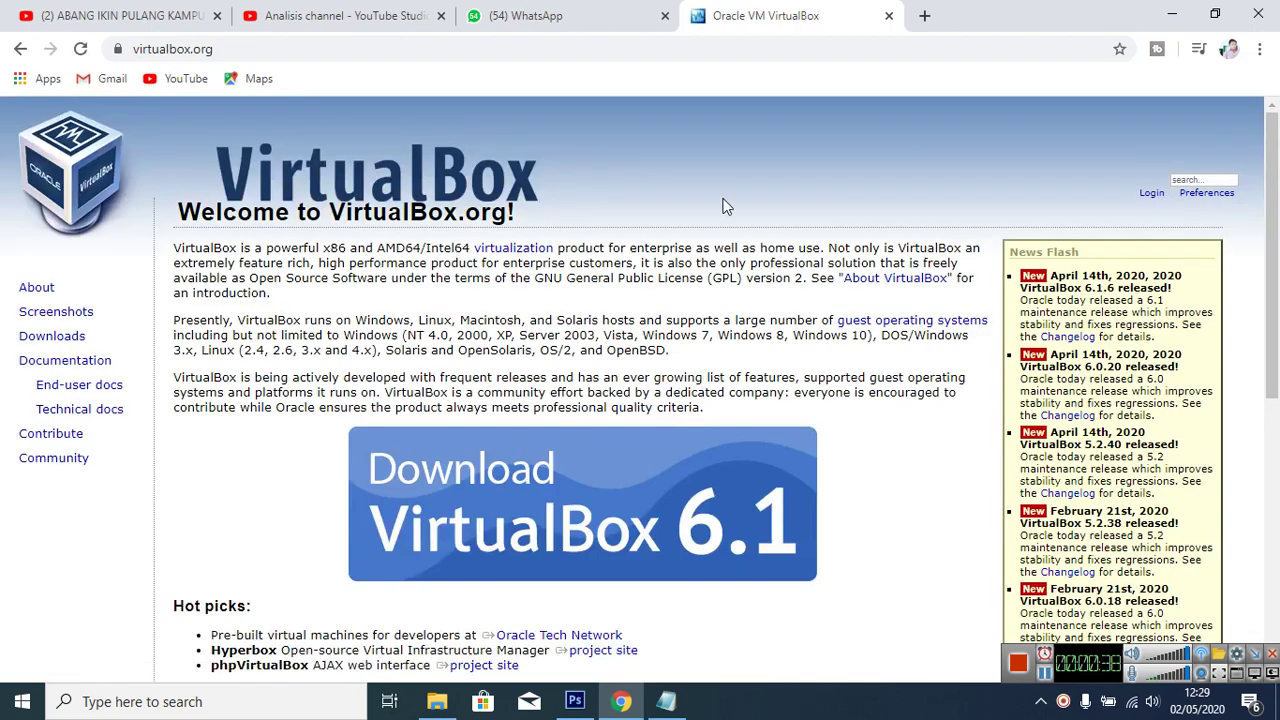
Open the VirtualBox 6.1 download page and go to the VirtualBox 6.1.6 platform packages section
{"action": "scroll", "coordinate": [725, 205], "scroll_direction": "down", "scroll_amount": 2}
{"action": "left_click", "coordinate": [711, 285]}
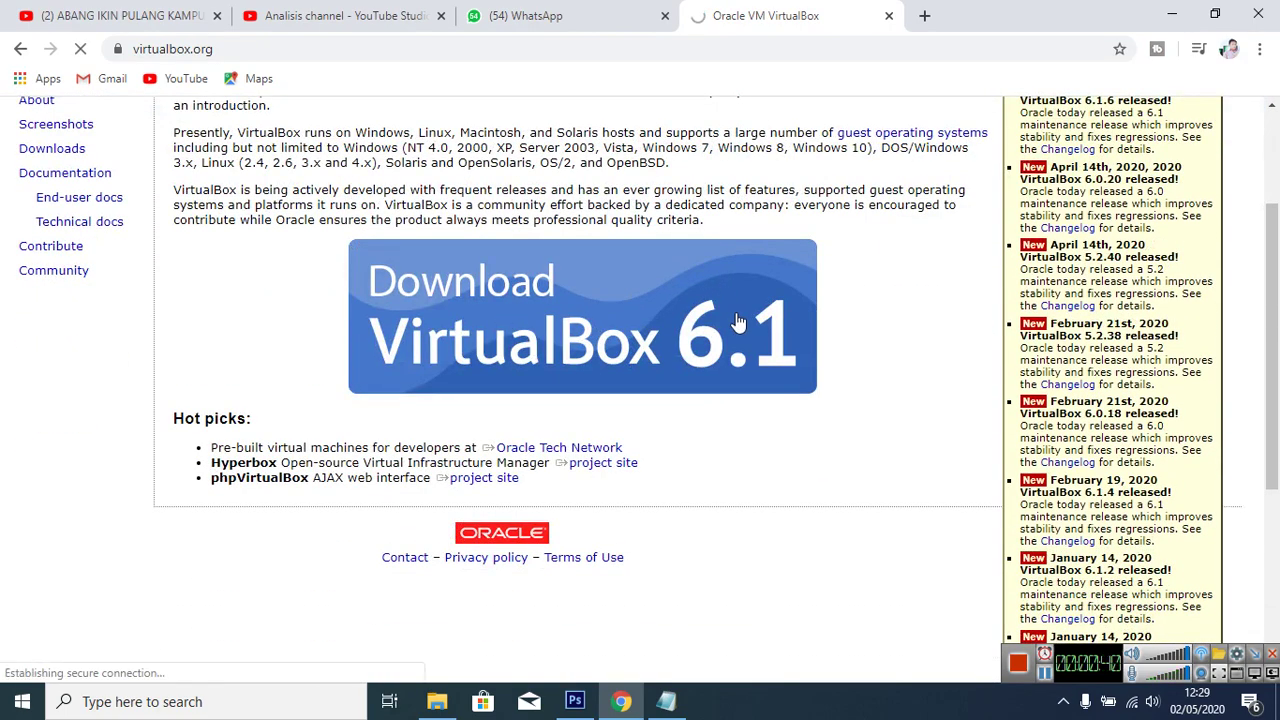
{"action": "scroll", "coordinate": [398, 347], "scroll_direction": "down", "scroll_amount": 1}
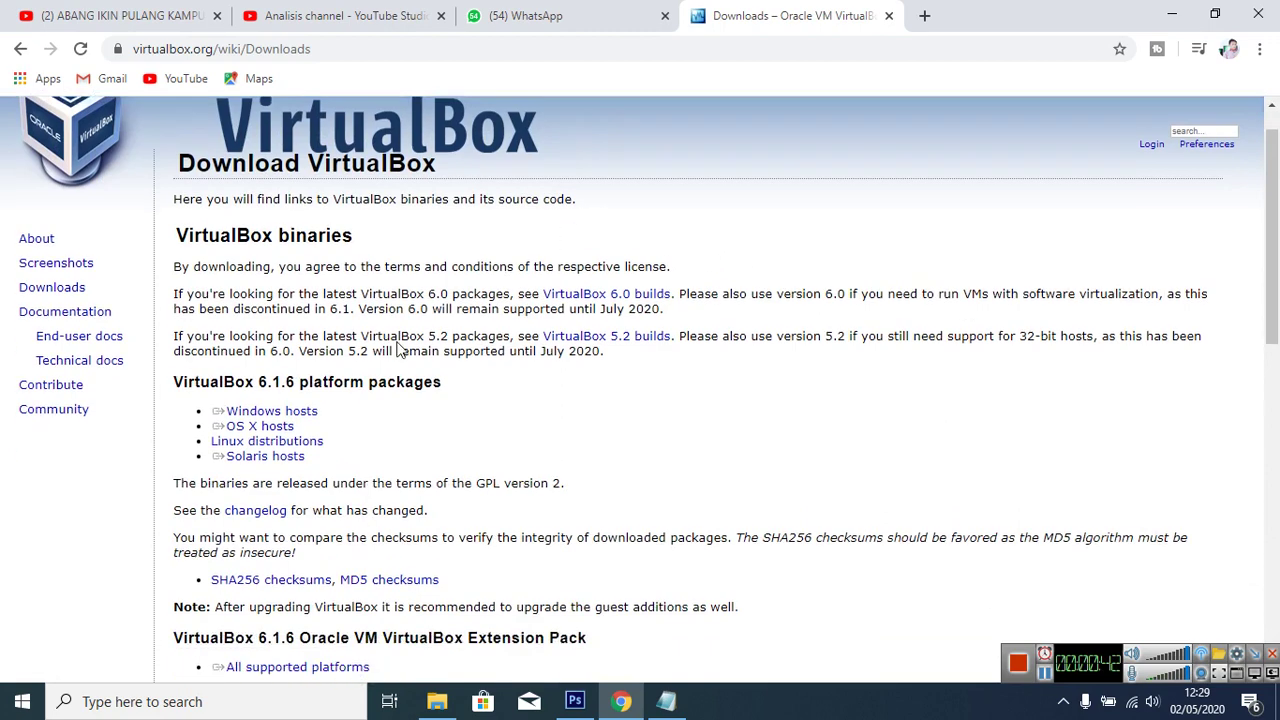
{"action": "scroll", "coordinate": [398, 347], "scroll_direction": "down", "scroll_amount": 1}
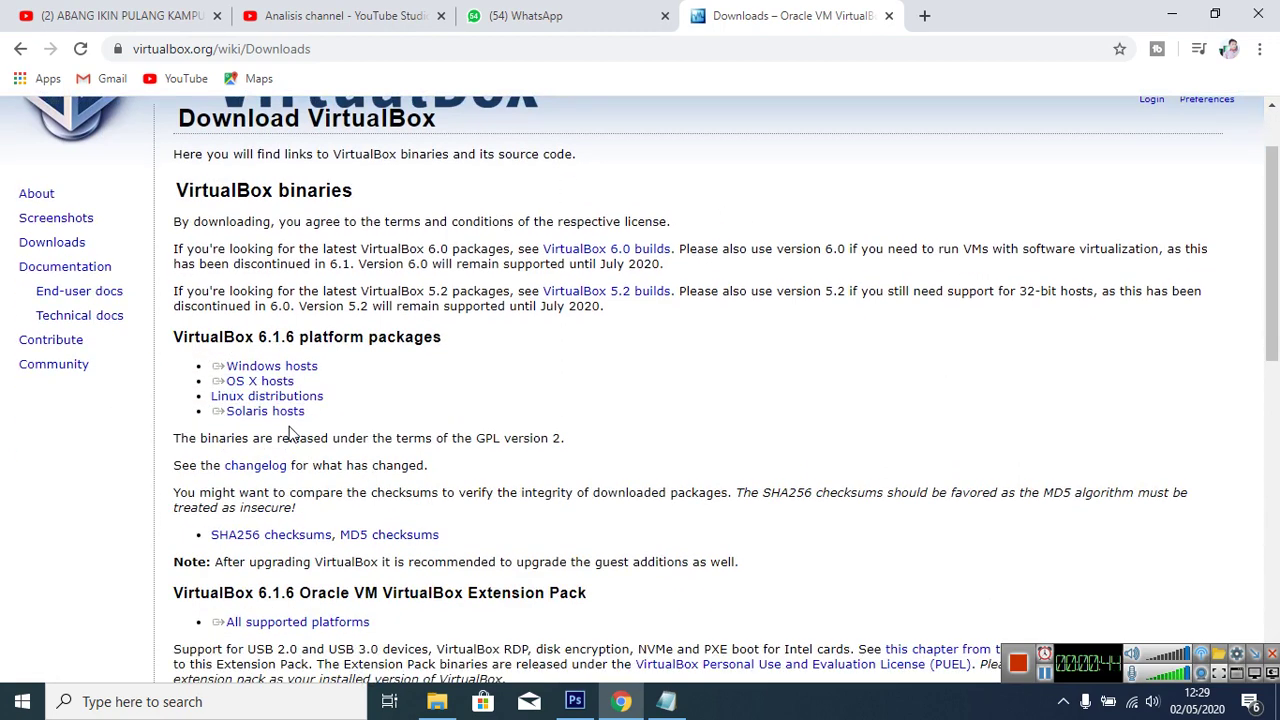
Download the VirtualBox 6.1.6 platform package for Windows hosts
{"action": "double_click", "coordinate": [205, 340]}
{"action": "left_click", "coordinate": [163, 387]}
{"action": "triple_click", "coordinate": [265, 411]}
{"action": "triple_click", "coordinate": [260, 381]}
{"action": "triple_click", "coordinate": [250, 366]}
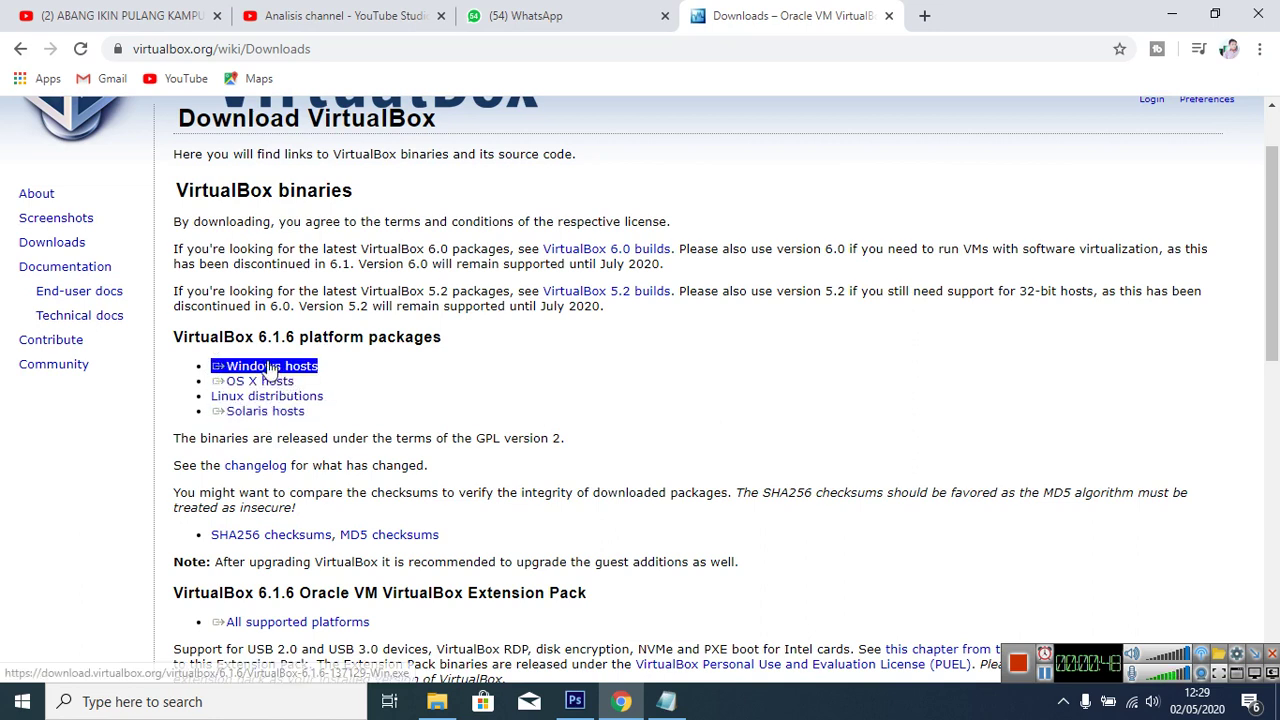
{"action": "triple_click", "coordinate": [242, 381]}
{"action": "triple_click", "coordinate": [257, 368]}
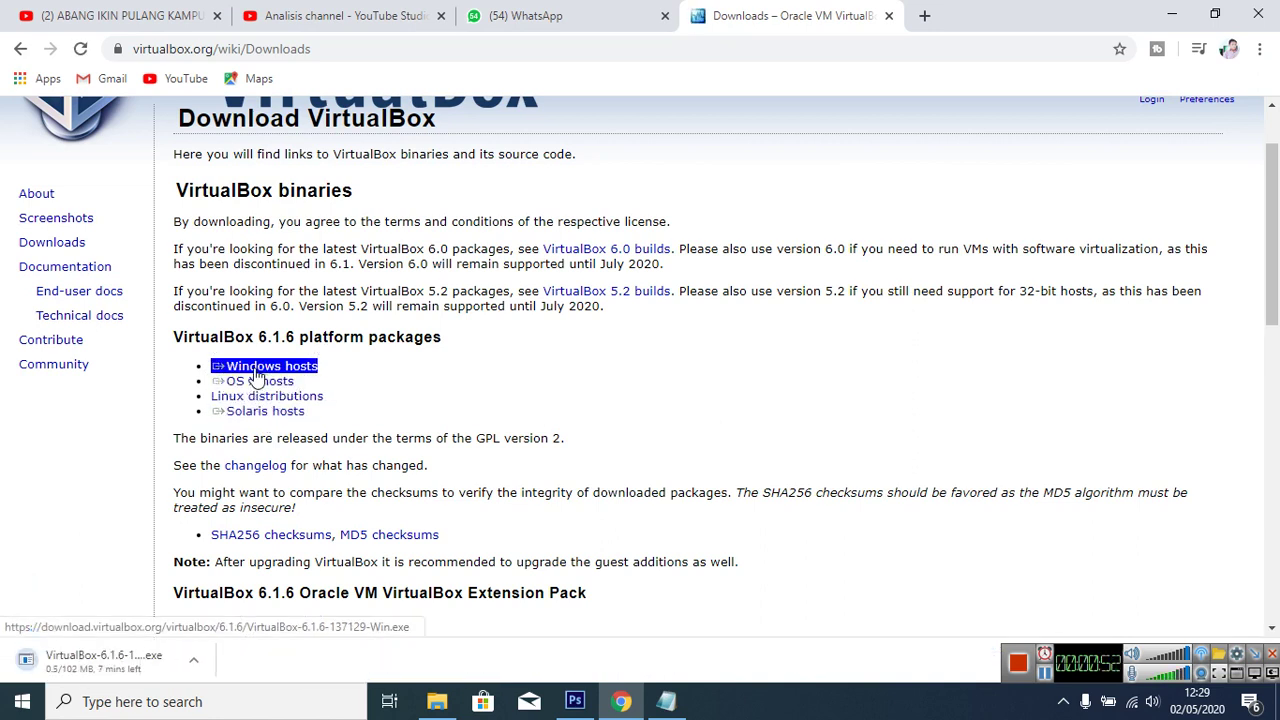
{"action": "left_click", "coordinate": [257, 373]}
{"action": "triple_click", "coordinate": [262, 370]}
{"action": "triple_click", "coordinate": [300, 622]}
{"action": "left_click", "coordinate": [471, 255]}
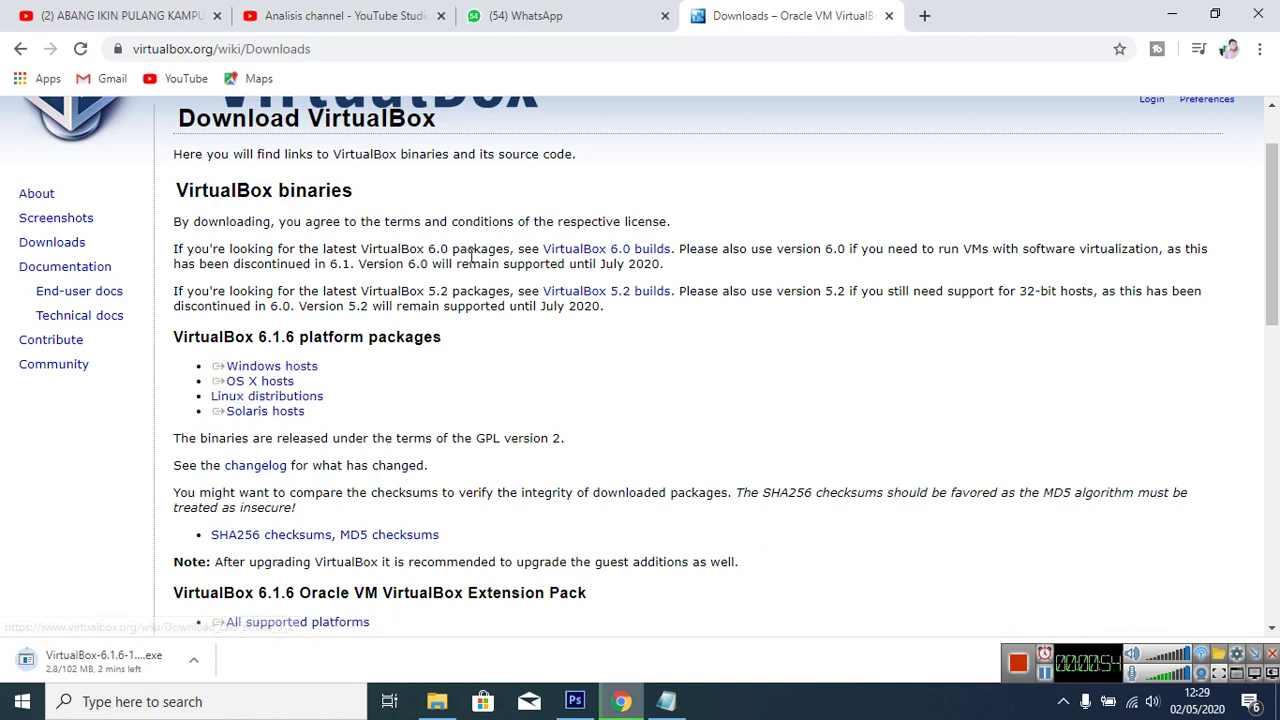
{"action": "double_click", "coordinate": [247, 337]}
{"action": "left_click", "coordinate": [298, 492]}
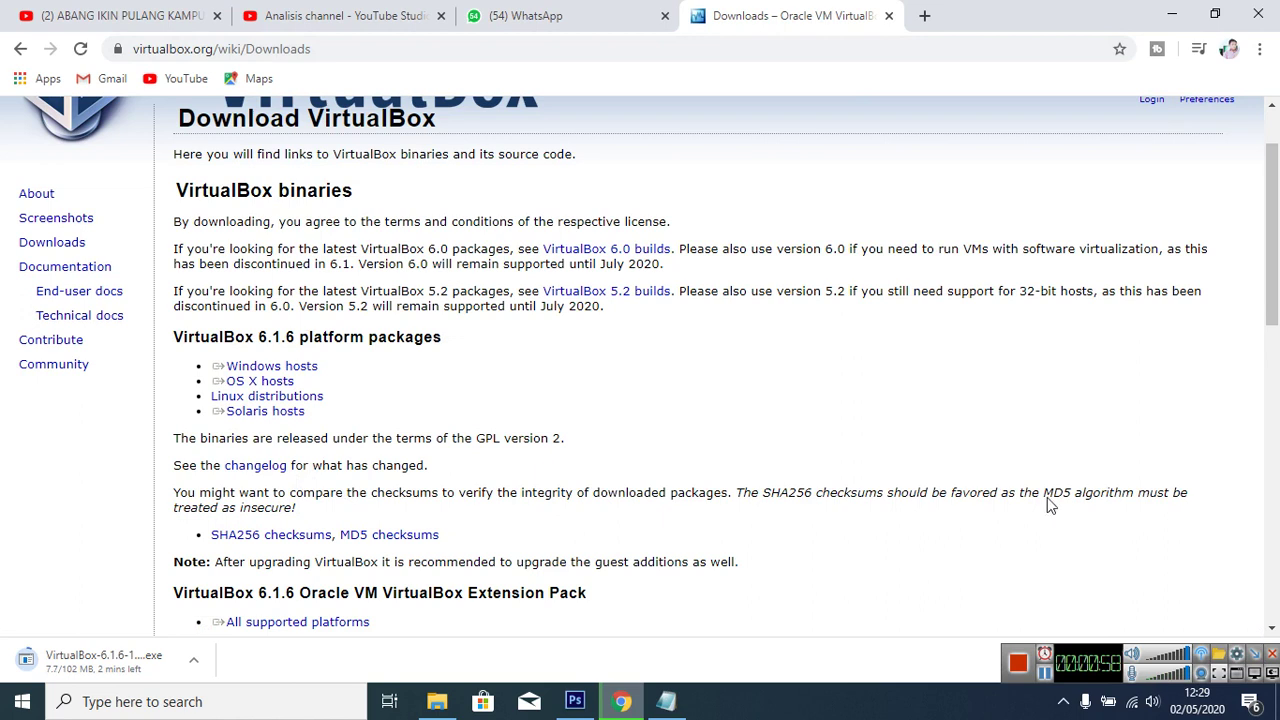
Open the browser's downloads list and check the progress of the VirtualBox installer download
{"action": "left_click", "coordinate": [1259, 49]}
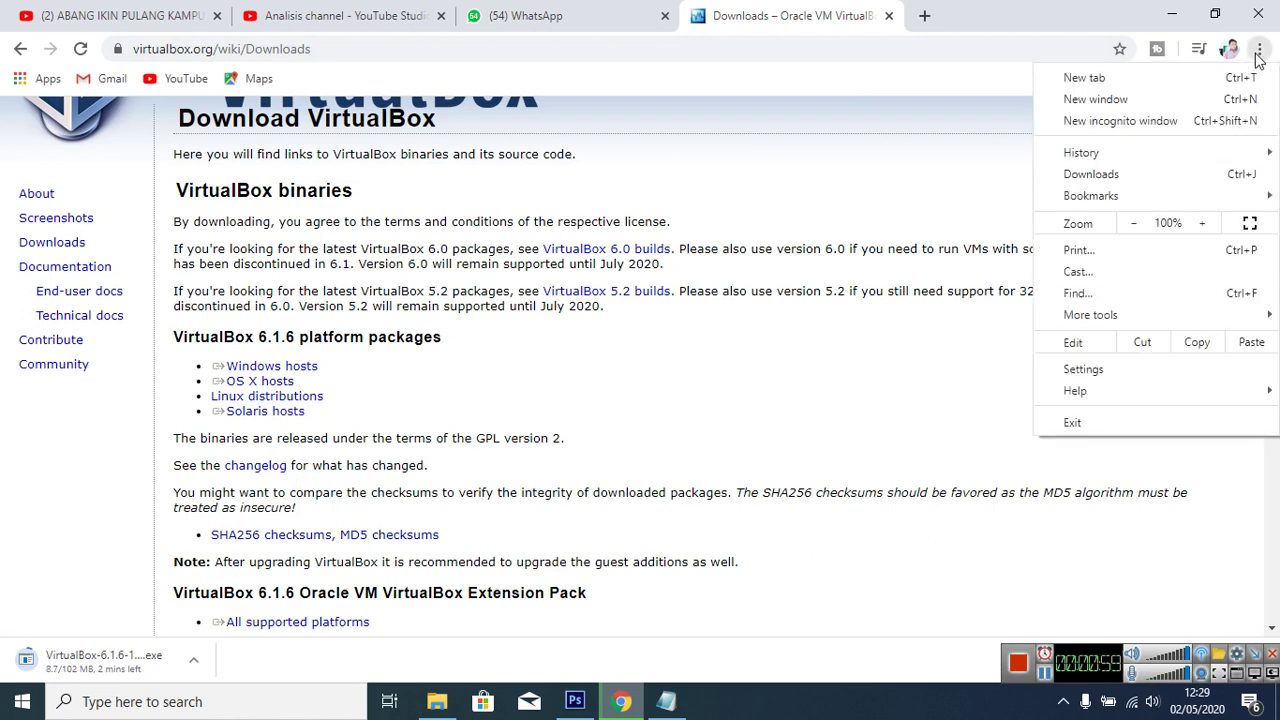
{"action": "left_click", "coordinate": [1090, 178]}
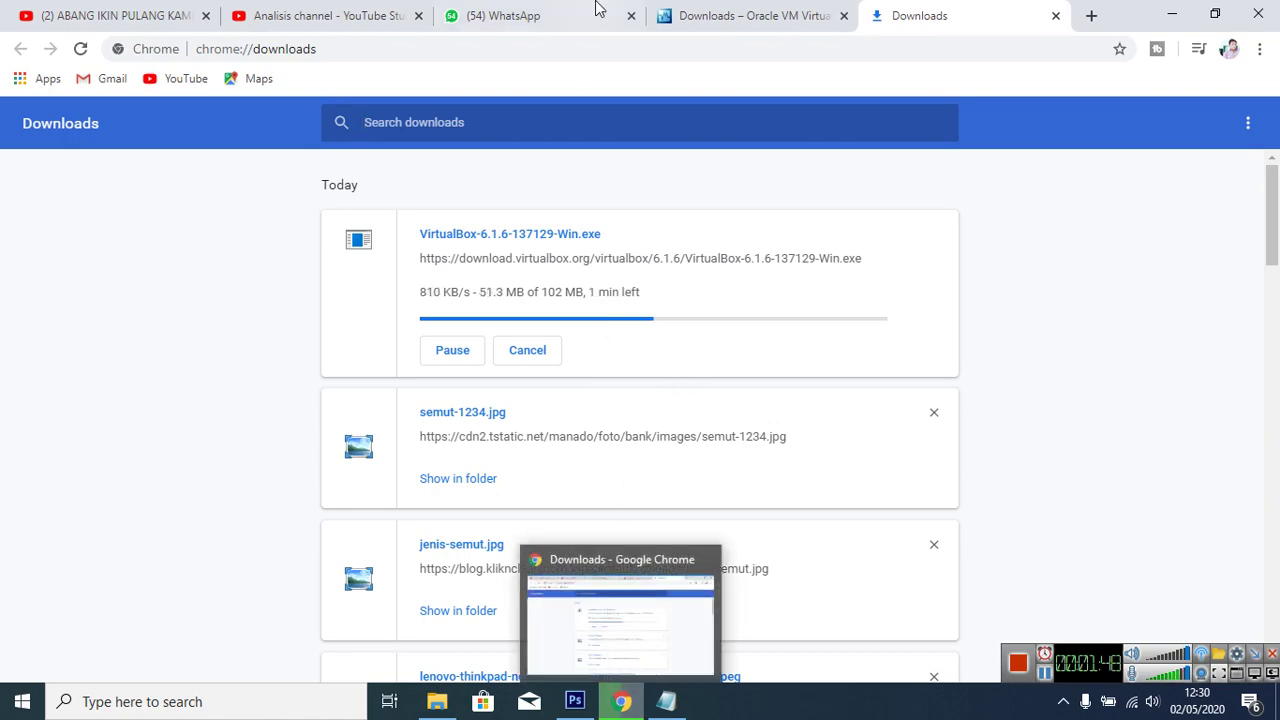
{"action": "left_click", "coordinate": [760, 15]}
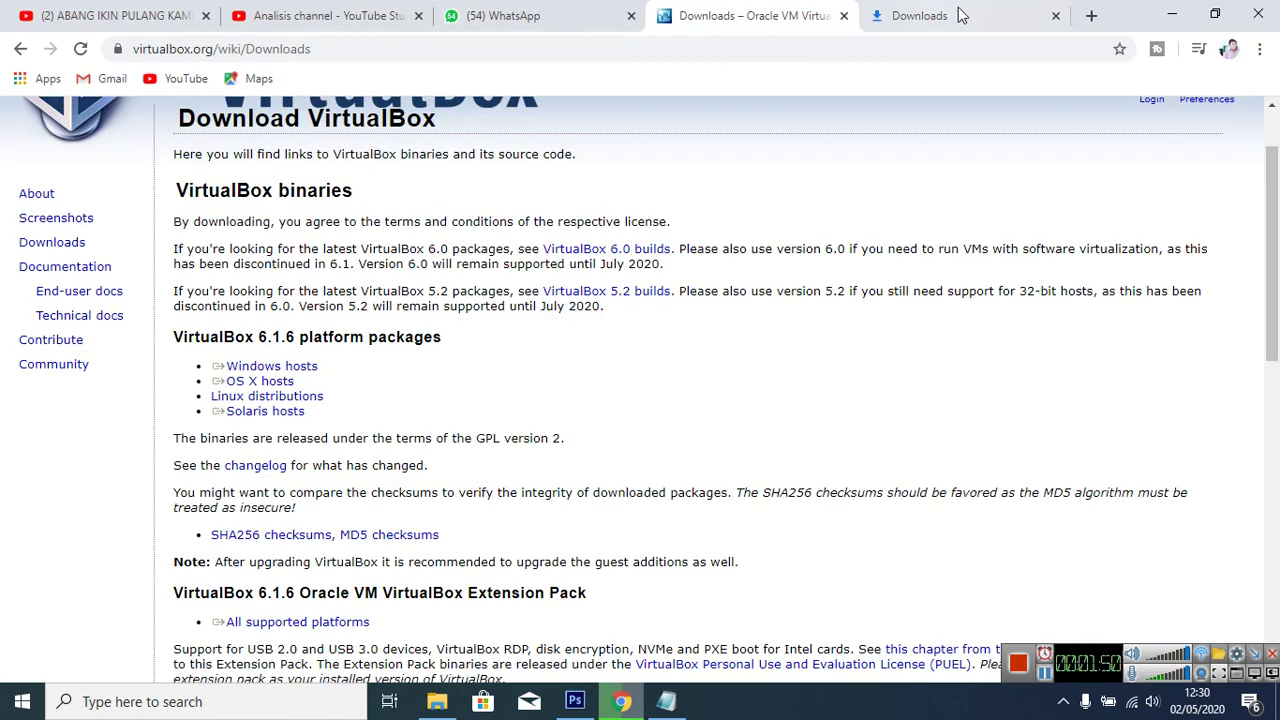
{"action": "scroll", "coordinate": [1141, 105], "scroll_direction": "up", "scroll_amount": 1}
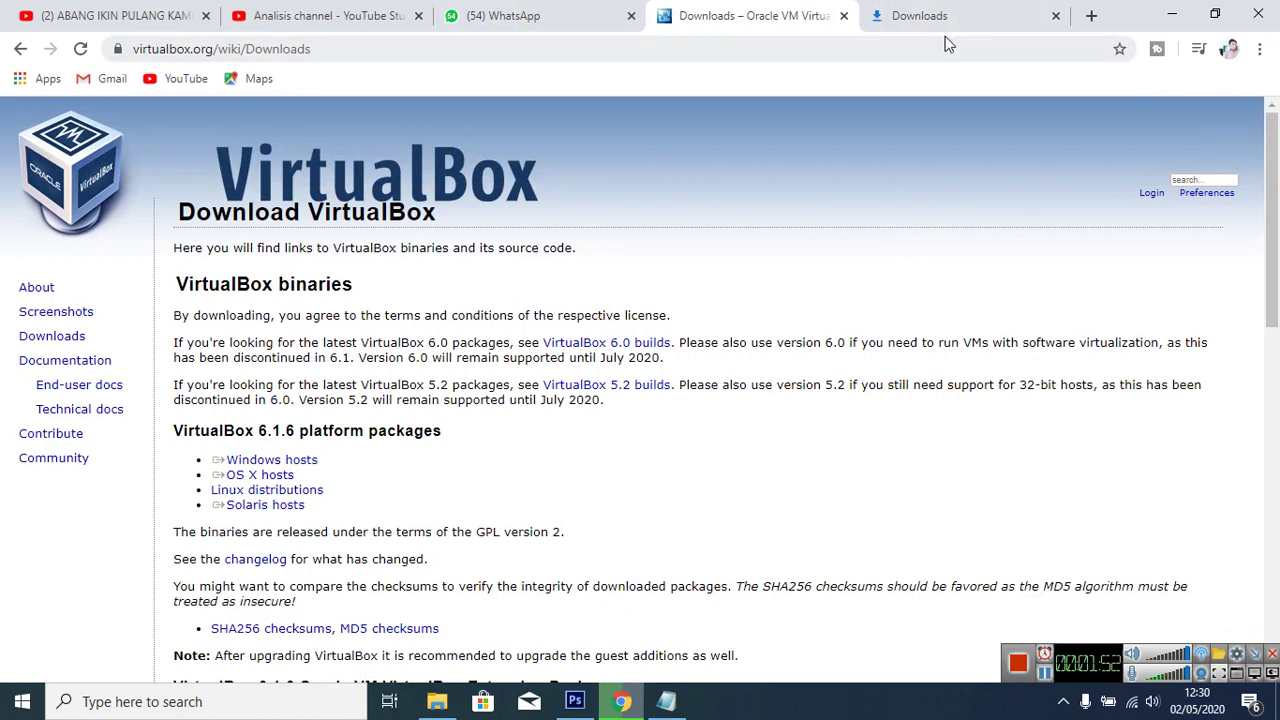
{"action": "left_click", "coordinate": [925, 20]}
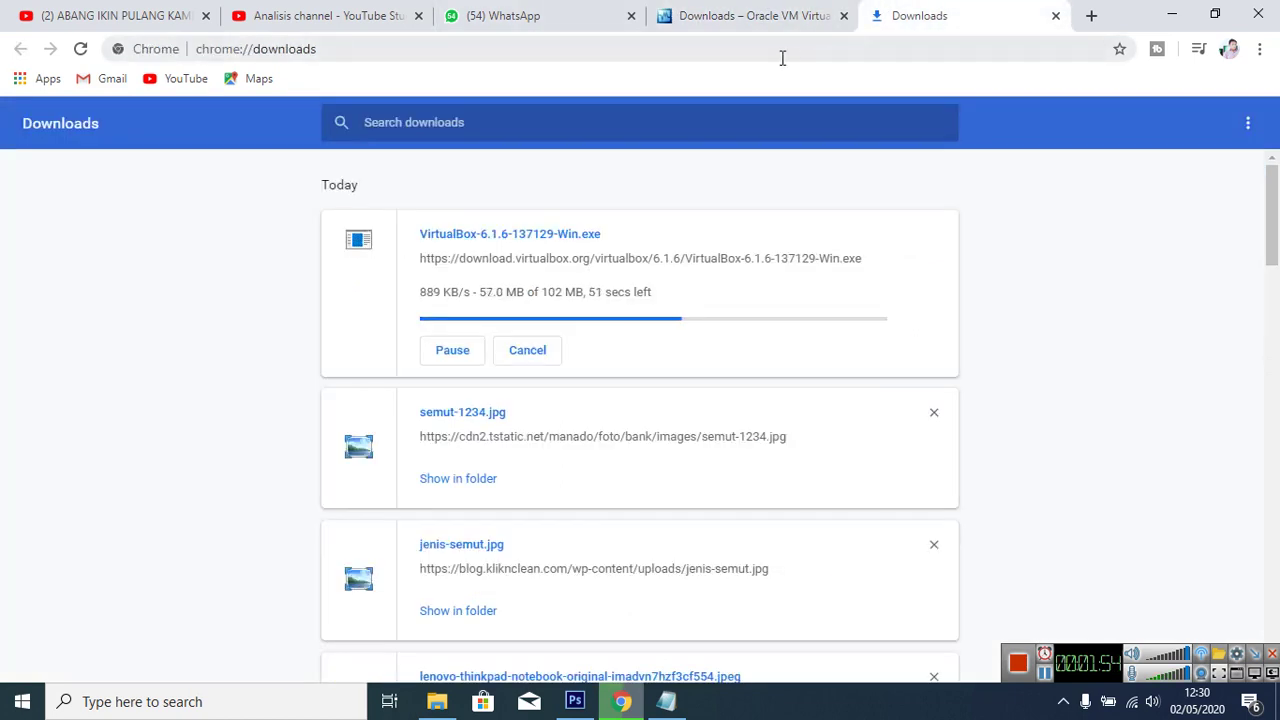
Search Google for virtualbox in the VirtualBox download page's tab and show the image results
{"action": "left_click", "coordinate": [750, 26]}
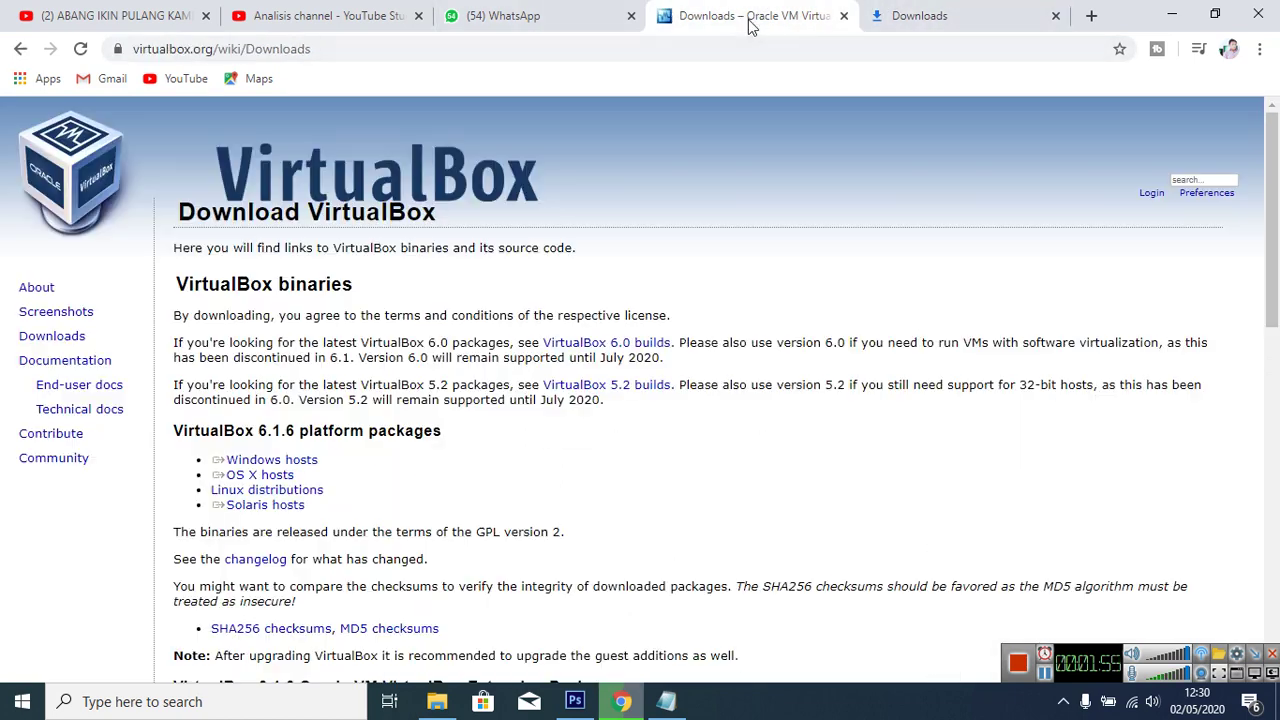
{"action": "left_click", "coordinate": [707, 53]}
{"action": "type", "text": "vir"}
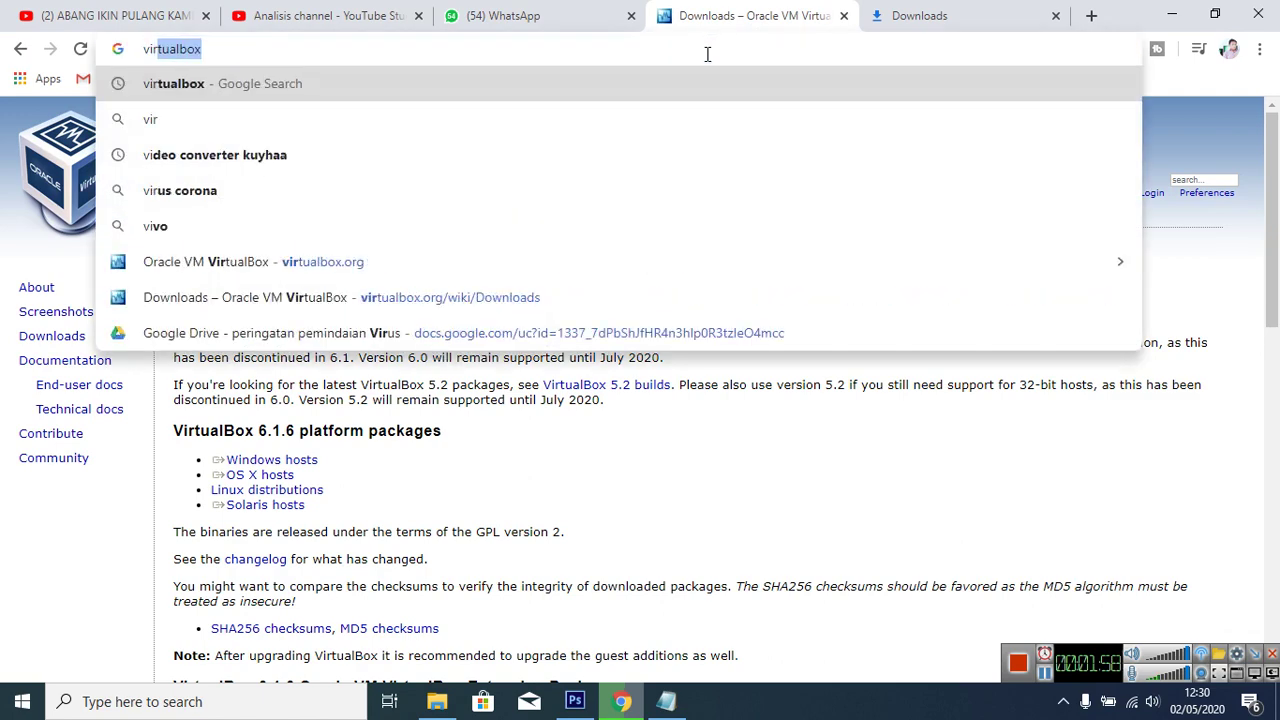
{"action": "key", "text": "Return"}
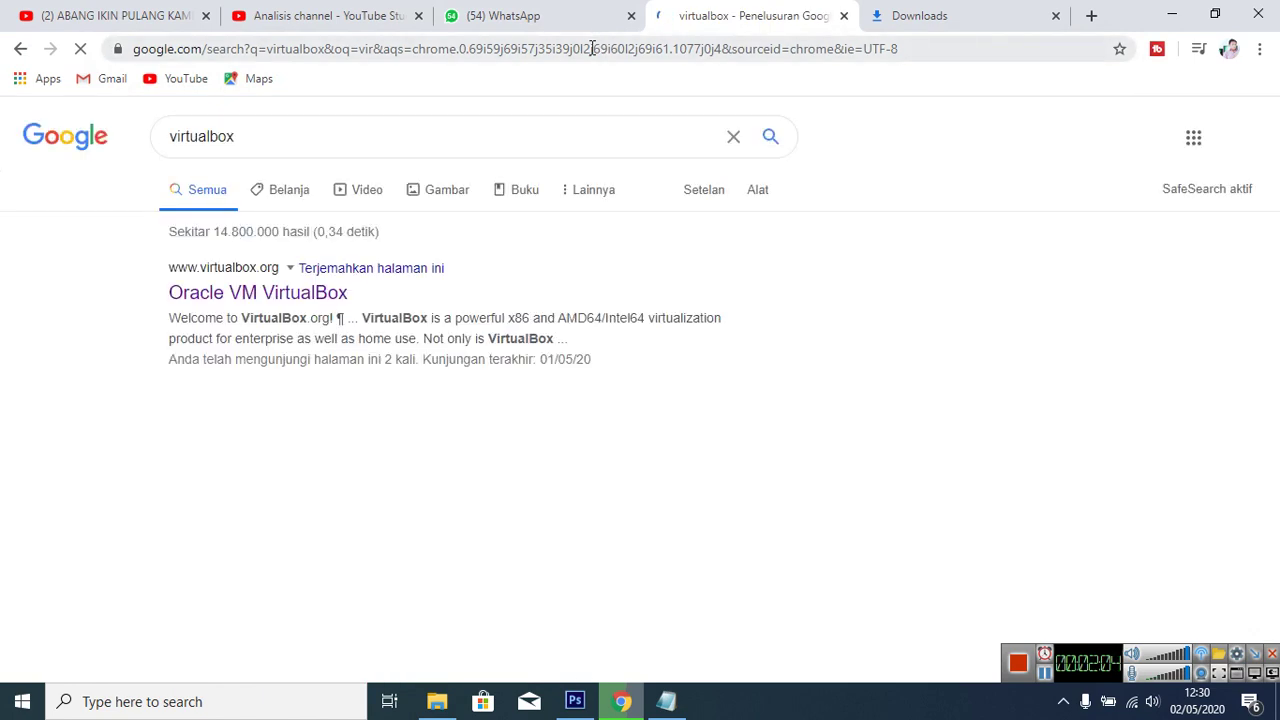
{"action": "left_click", "coordinate": [432, 197]}
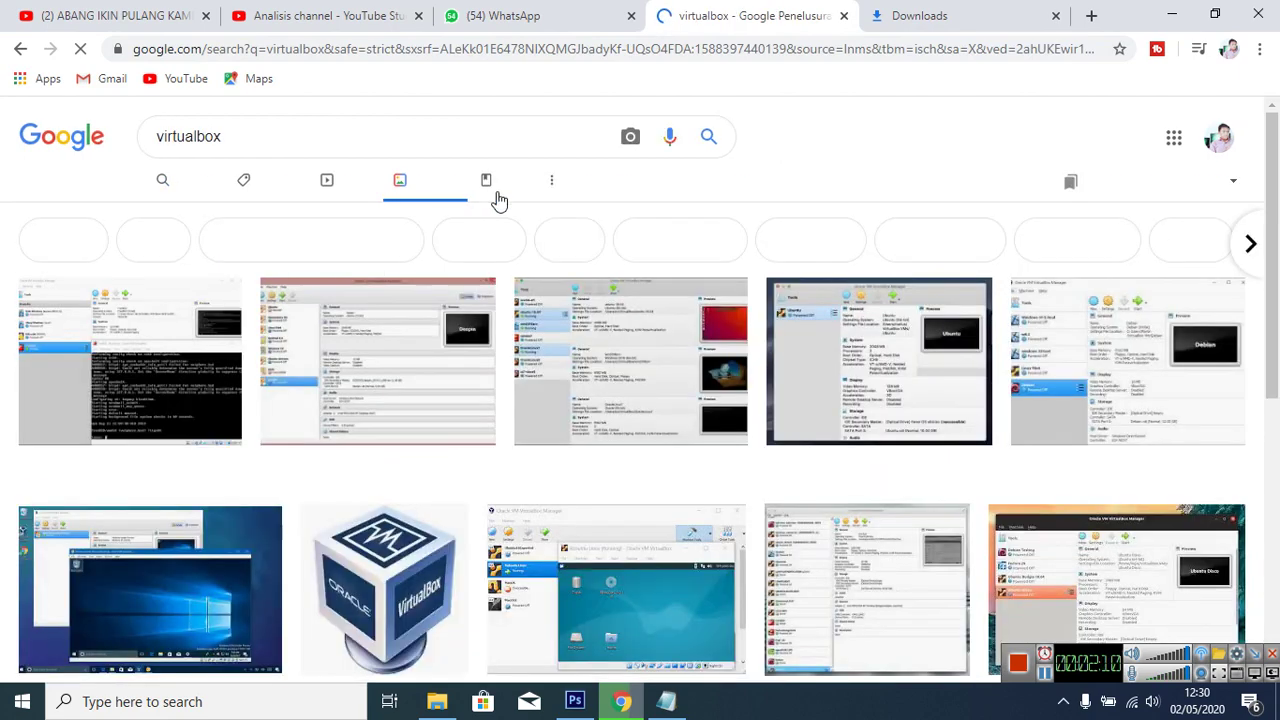
{"action": "scroll", "coordinate": [328, 512], "scroll_direction": "down", "scroll_amount": 2}
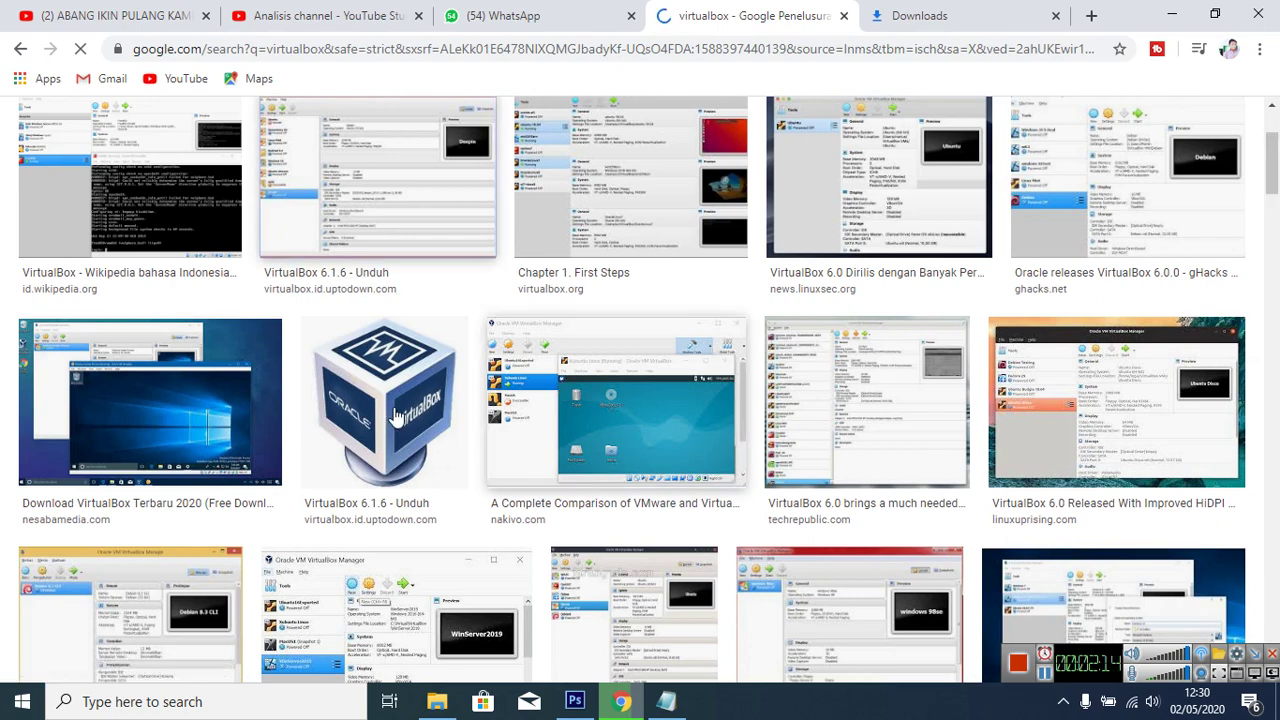
{"action": "left_click", "coordinate": [667, 703]}
{"action": "left_click", "coordinate": [622, 703]}
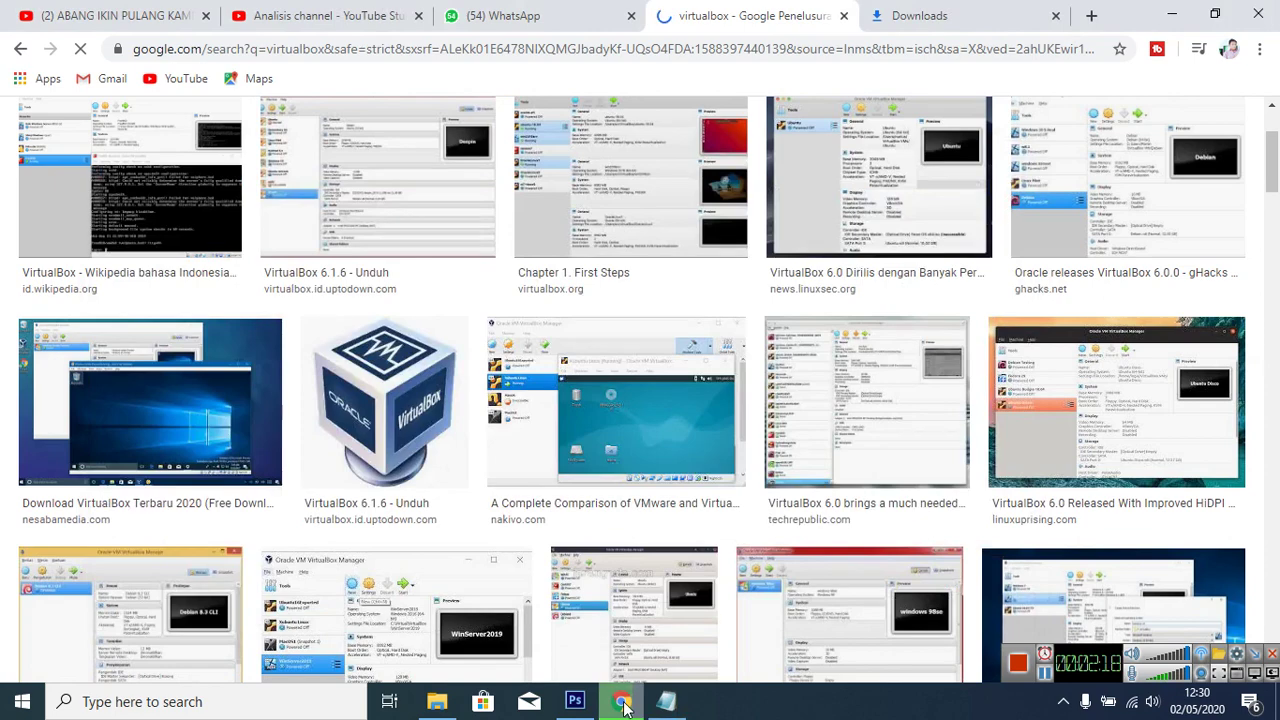
{"action": "left_click", "coordinate": [910, 16]}
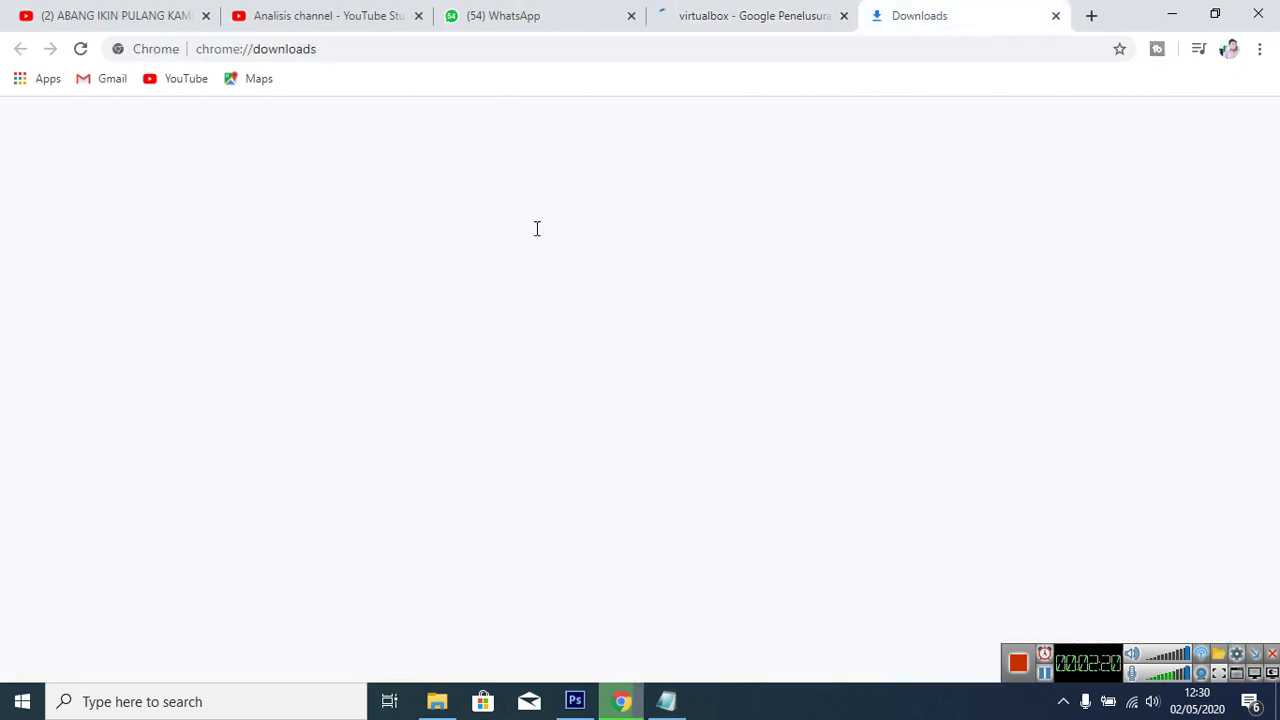
{"action": "left_click", "coordinate": [737, 28]}
Open the preview of the VirtualBox cube logo from virtualbox.id.uptodown.com in the image results
{"action": "right_click", "coordinate": [388, 380]}
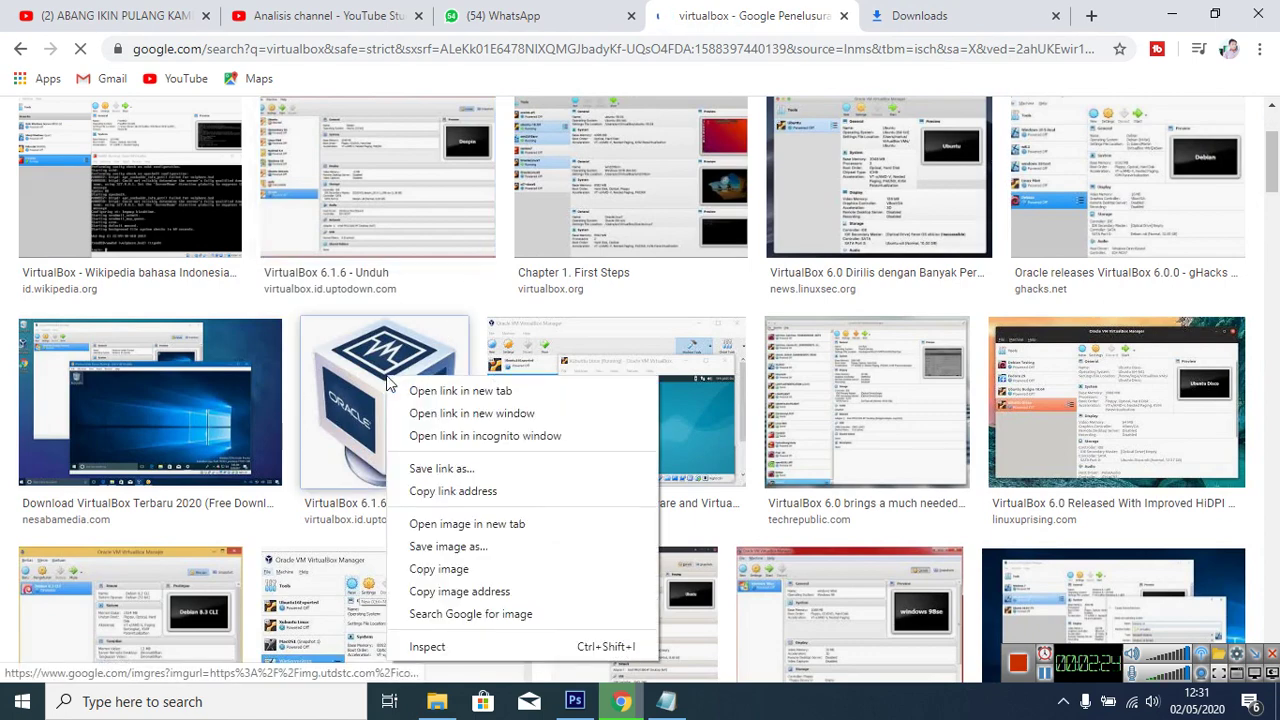
{"action": "left_click", "coordinate": [348, 426]}
{"action": "scroll", "coordinate": [685, 380], "scroll_direction": "down", "scroll_amount": 4}
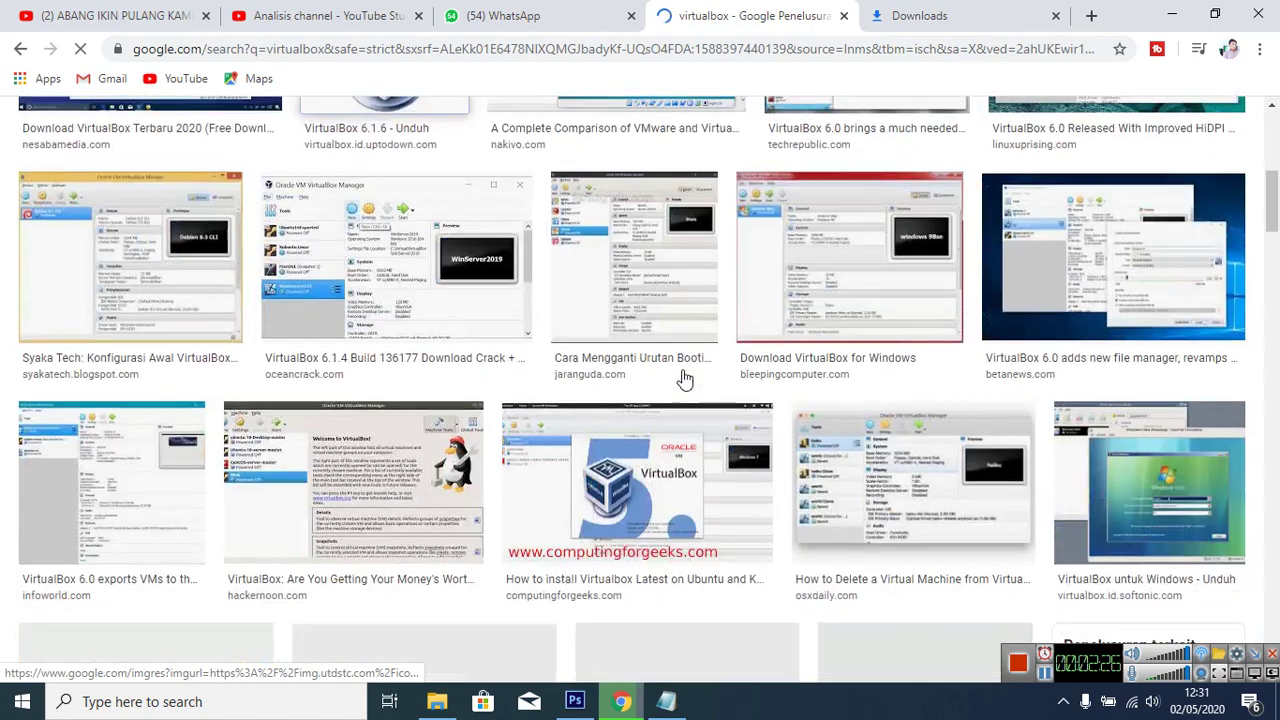
{"action": "scroll", "coordinate": [684, 378], "scroll_direction": "down", "scroll_amount": 3}
{"action": "scroll", "coordinate": [682, 375], "scroll_direction": "up", "scroll_amount": 10}
{"action": "left_click", "coordinate": [682, 375]}
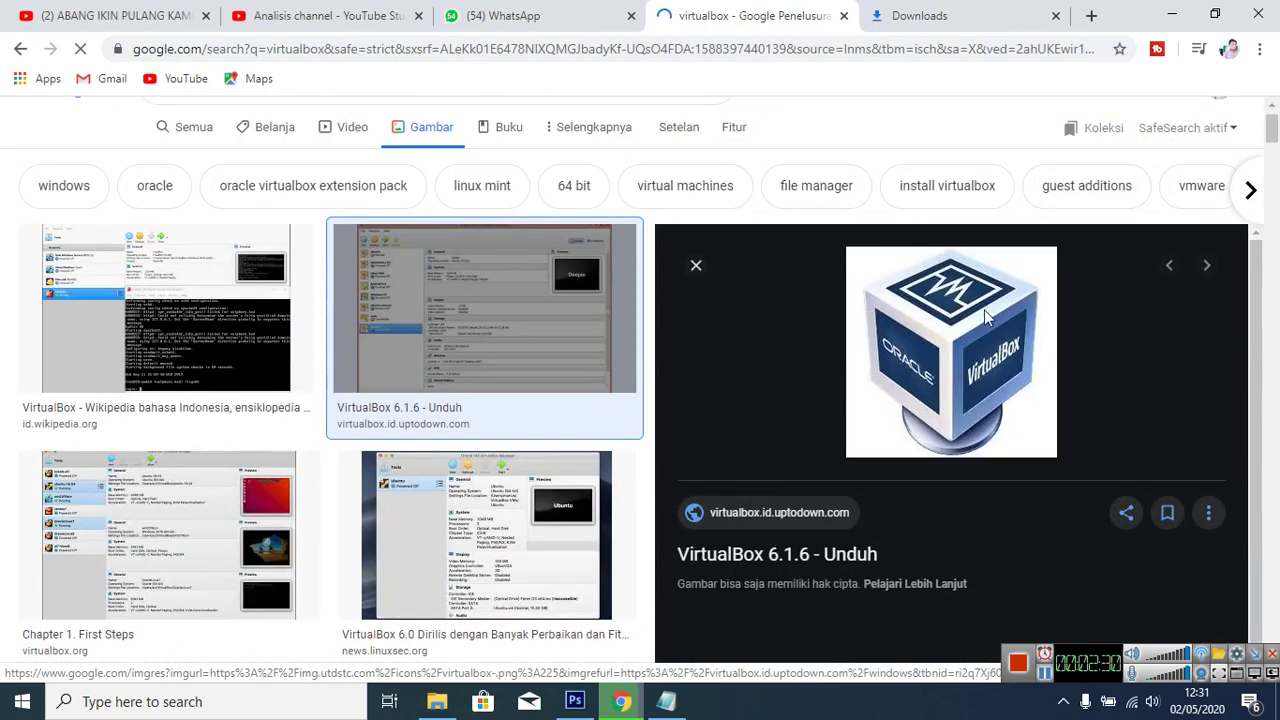
Save the virtualbox image results page as an HTML file
{"action": "right_click", "coordinate": [970, 334]}
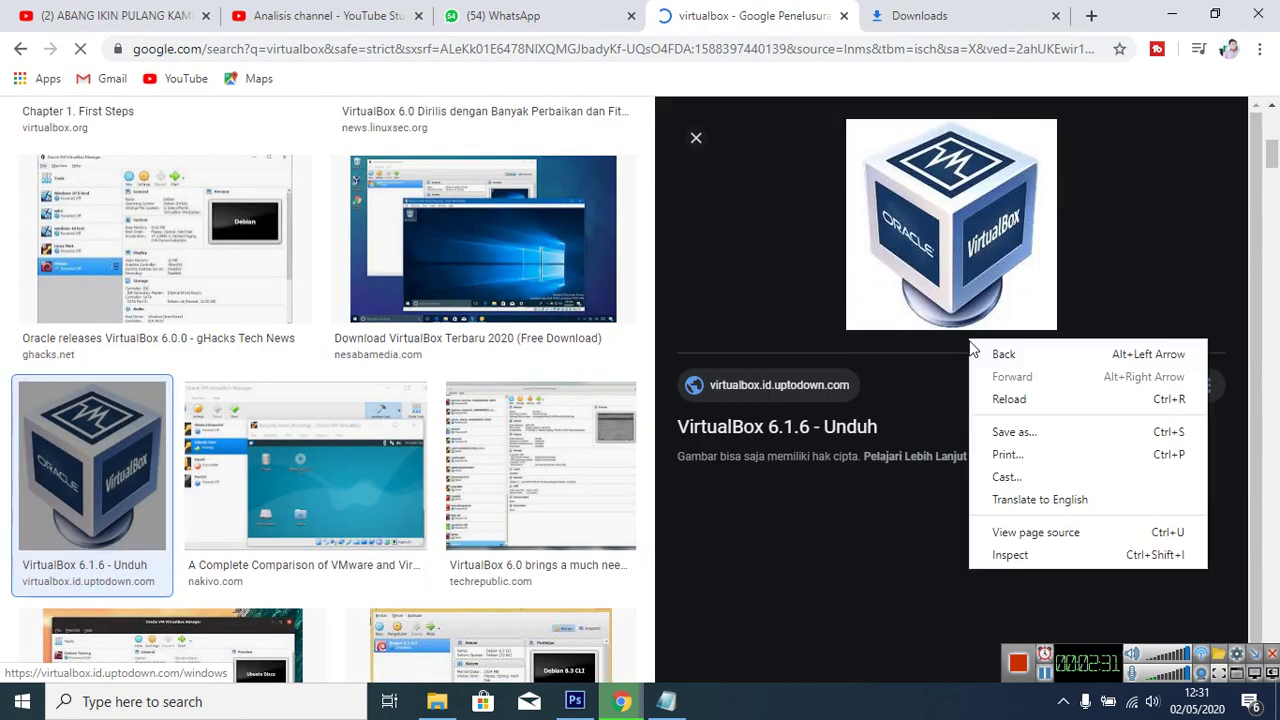
{"action": "left_click", "coordinate": [1005, 438]}
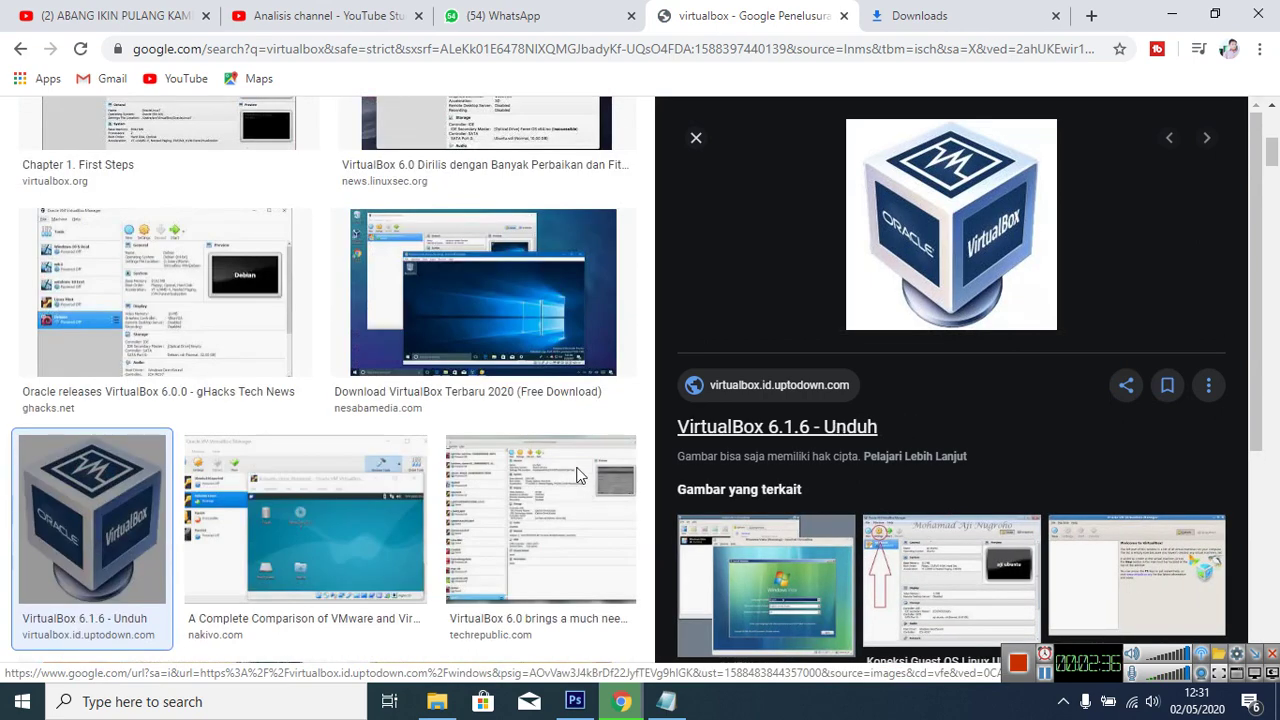
{"action": "left_click", "coordinate": [483, 418]}
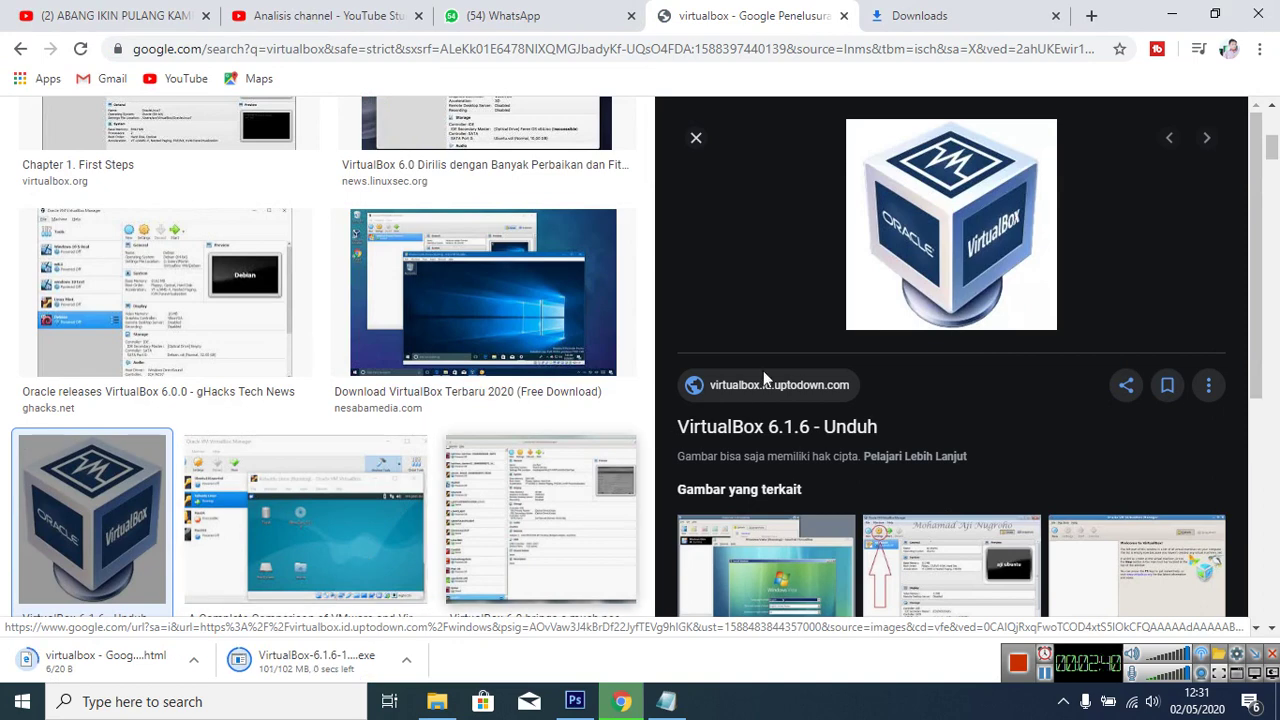
Open the logo's source page on Uptodown, check the downloads list, and read the page's VirtualBox description
{"action": "left_click", "coordinate": [950, 258]}
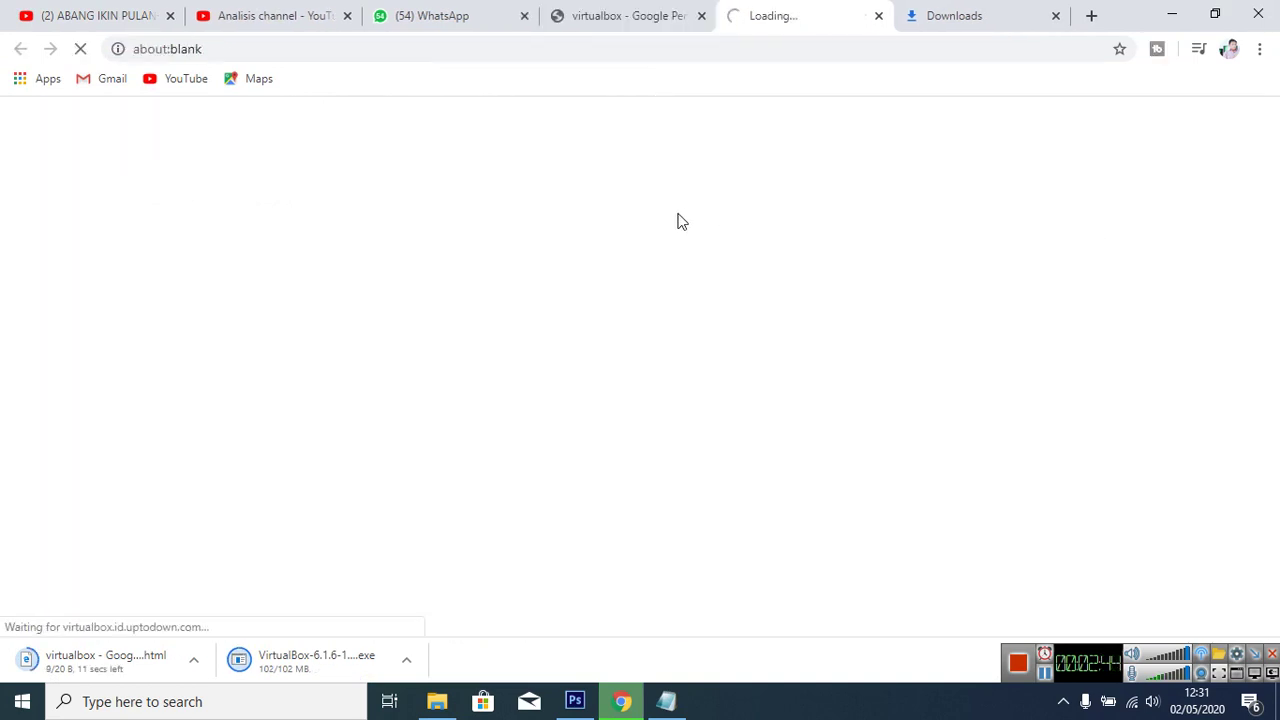
{"action": "left_click", "coordinate": [623, 701]}
{"action": "left_click", "coordinate": [623, 701]}
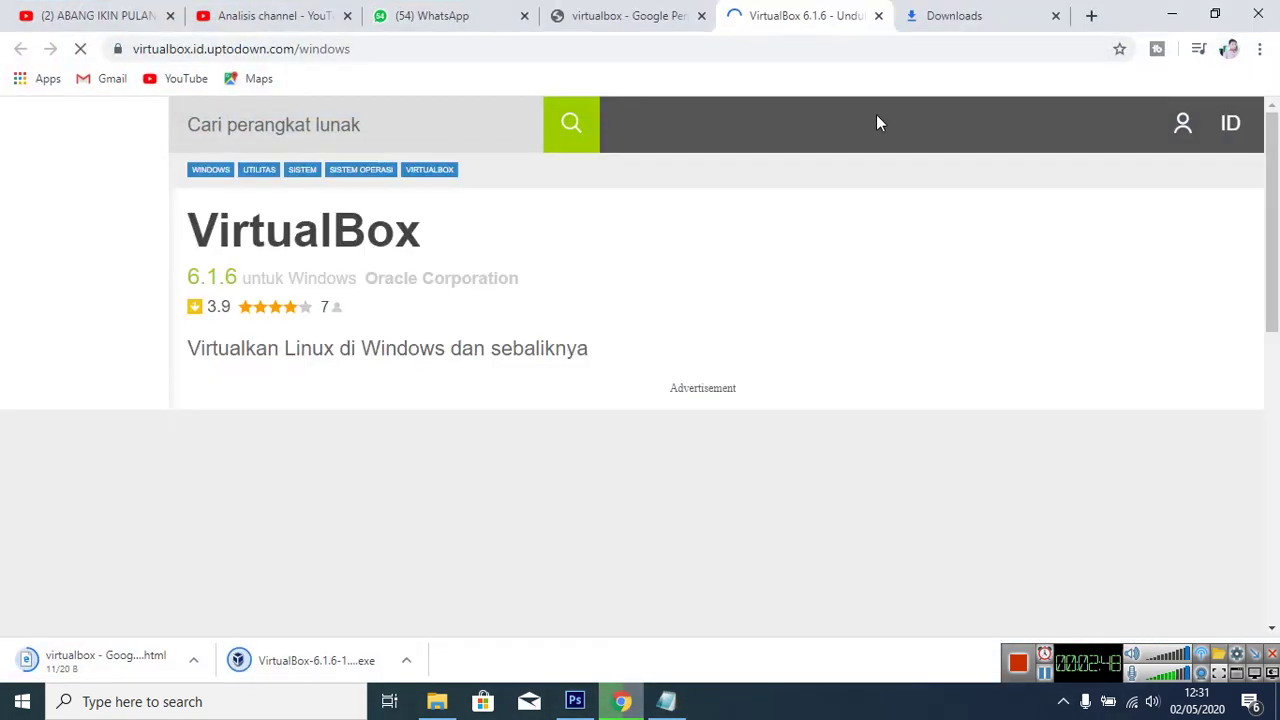
{"action": "left_click", "coordinate": [968, 18]}
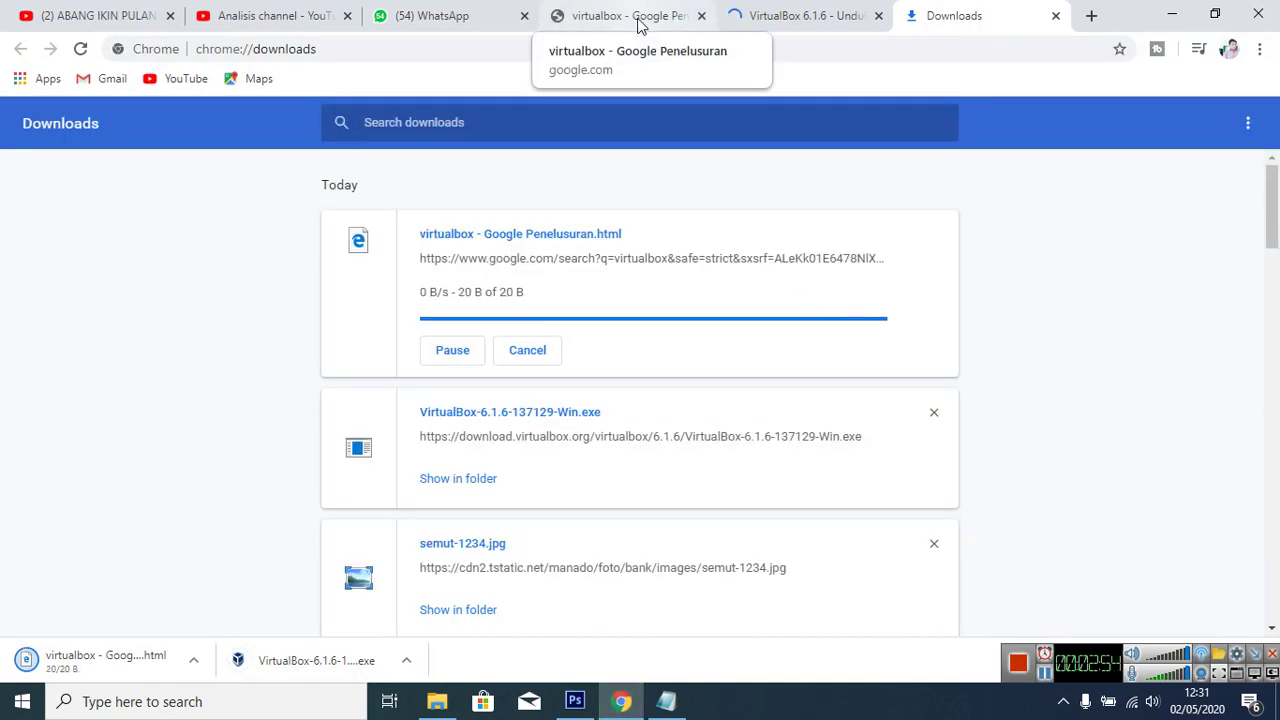
{"action": "left_click", "coordinate": [777, 17]}
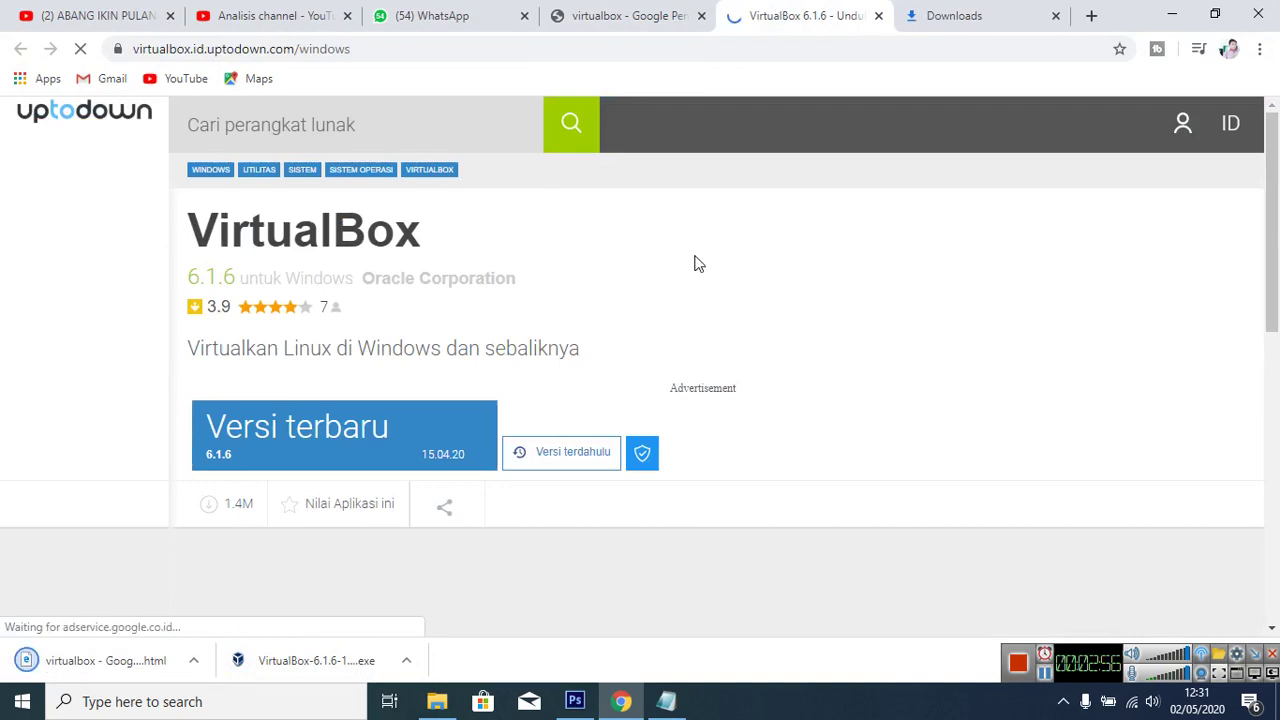
{"action": "scroll", "coordinate": [1254, 200], "scroll_direction": "down", "scroll_amount": 5}
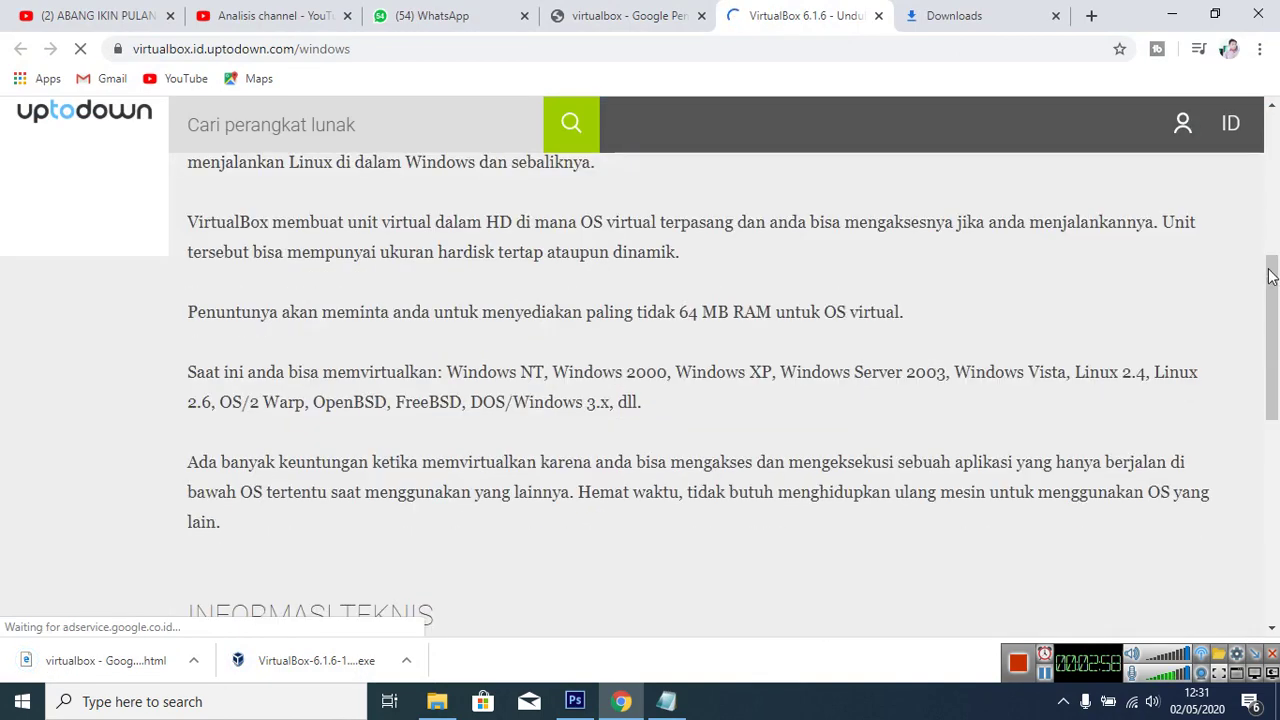
Save the VirtualBox cube logo from the heading of the Uptodown page to Downloads as a PNG_75 file named virtualbox-
{"action": "left_click_drag", "start_coordinate": [1268, 332], "coordinate": [1276, 192]}
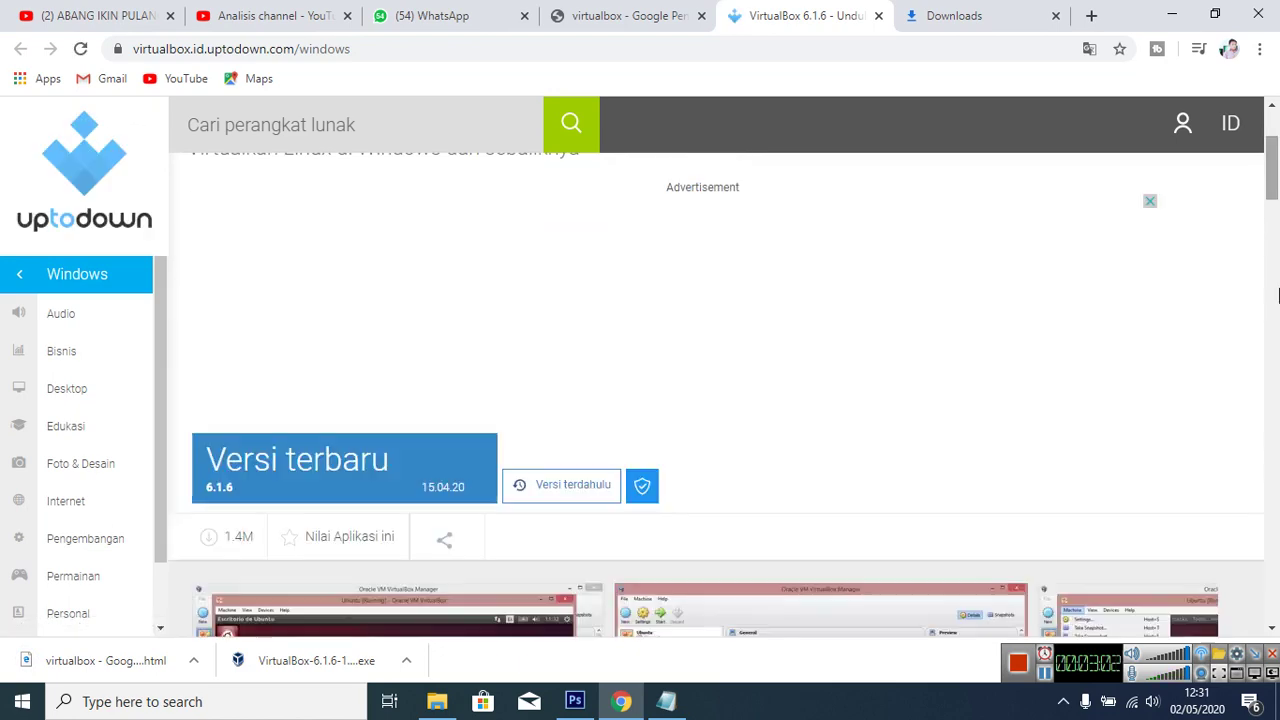
{"action": "scroll", "coordinate": [1275, 285], "scroll_direction": "down", "scroll_amount": 5}
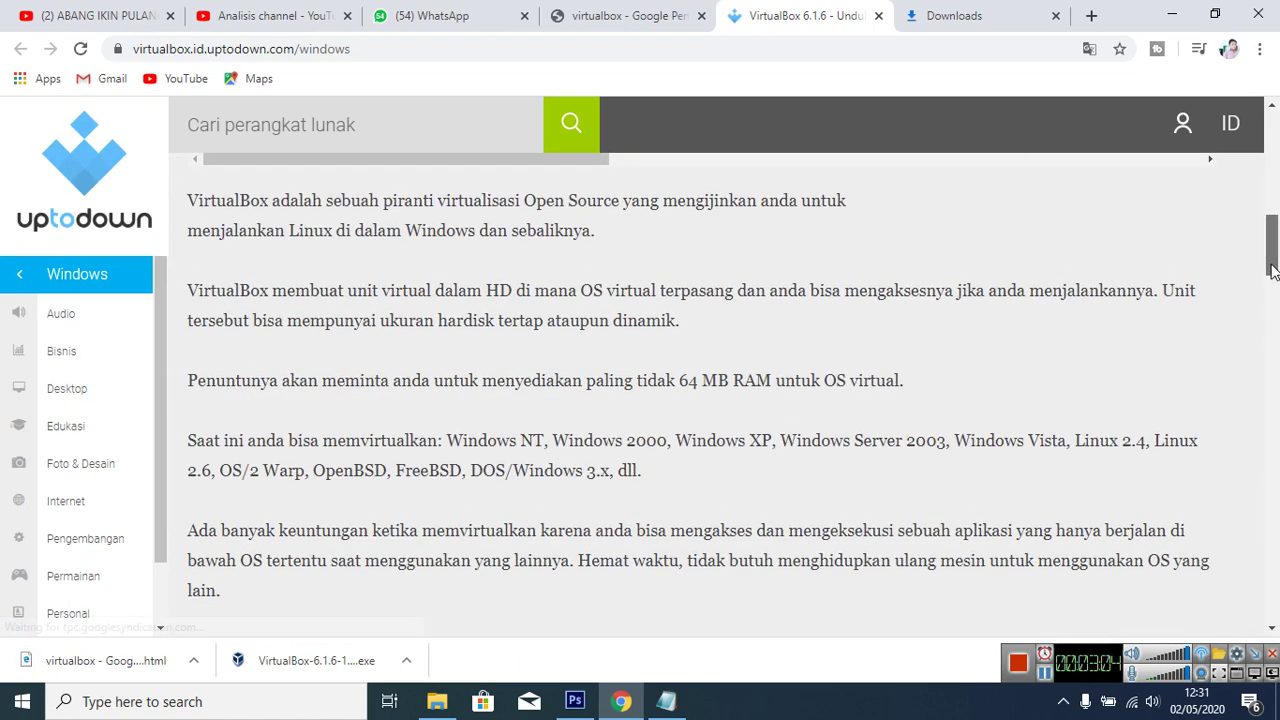
{"action": "scroll", "coordinate": [1272, 270], "scroll_direction": "down", "scroll_amount": 10}
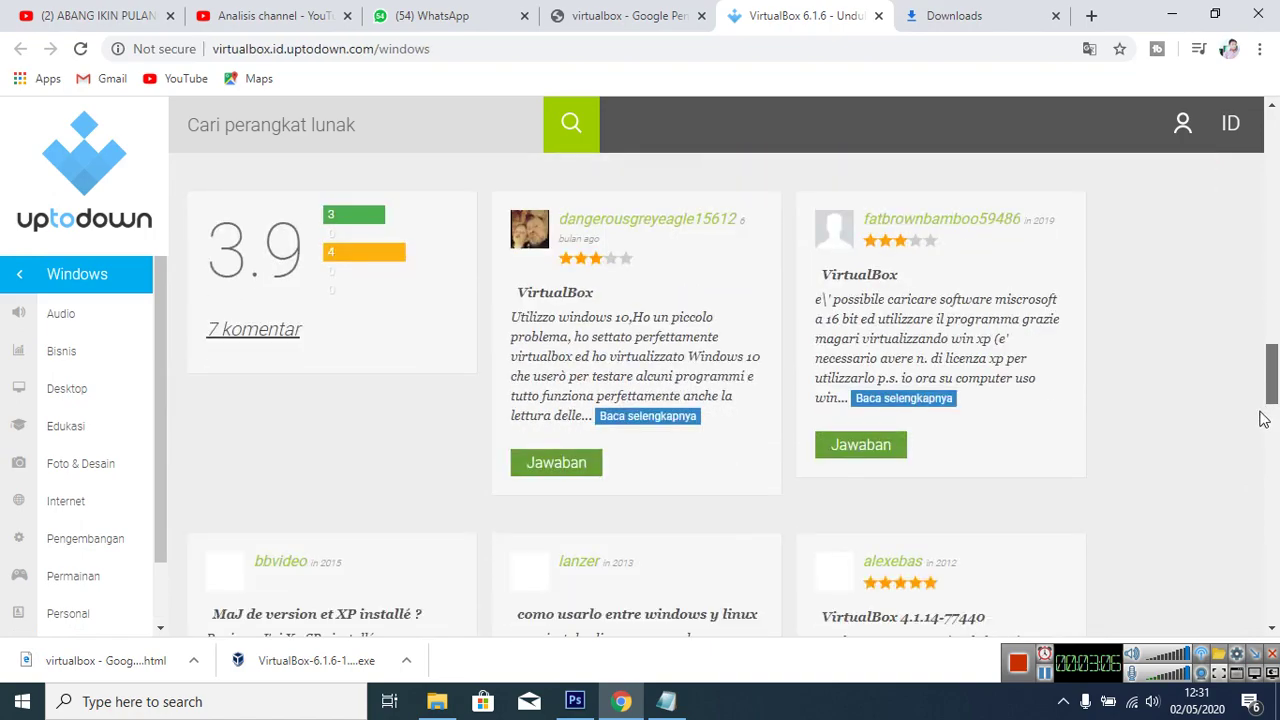
{"action": "scroll", "coordinate": [1263, 420], "scroll_direction": "down", "scroll_amount": 3}
{"action": "scroll", "coordinate": [1270, 350], "scroll_direction": "up", "scroll_amount": 10}
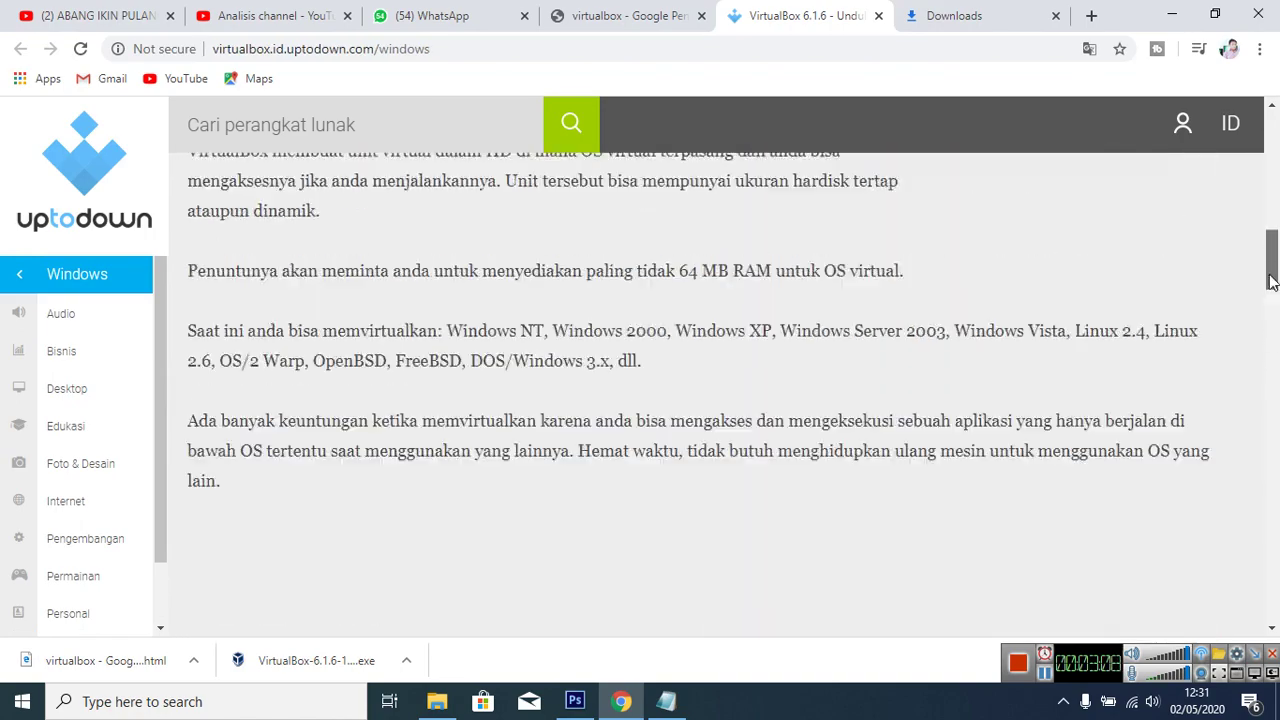
{"action": "left_click_drag", "start_coordinate": [1272, 283], "coordinate": [1252, 106]}
{"action": "right_click", "coordinate": [228, 248]}
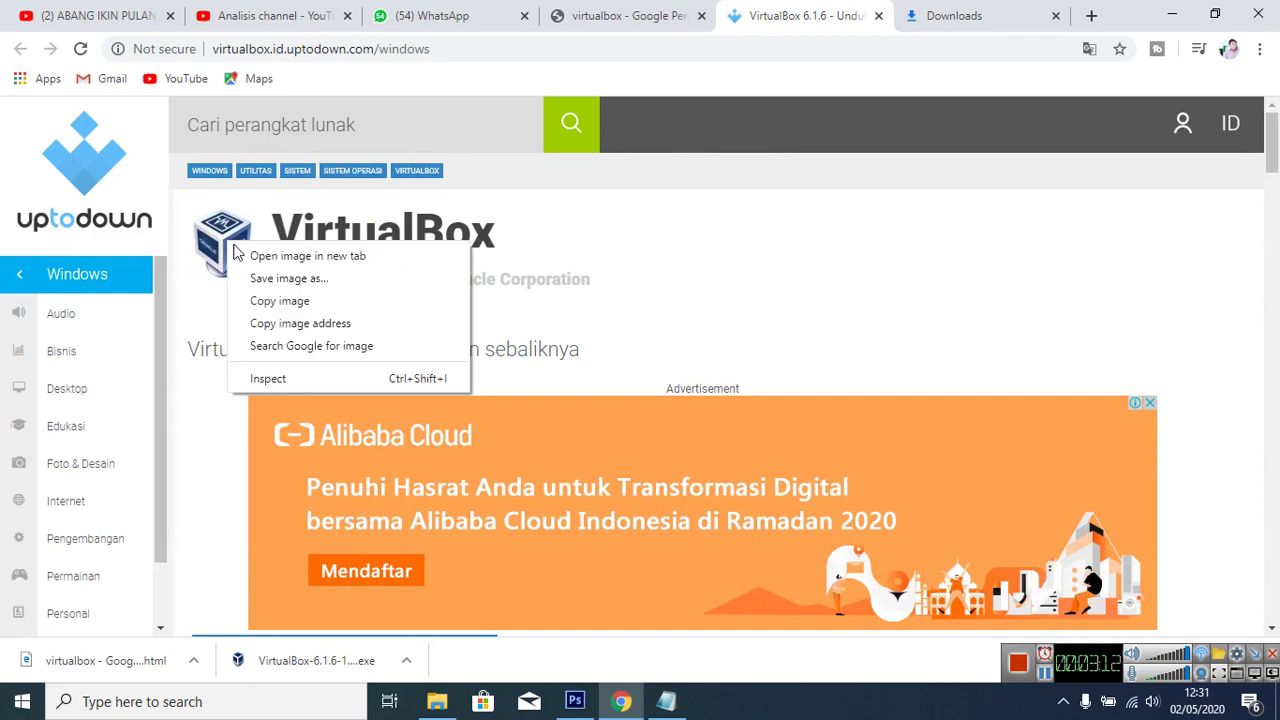
{"action": "left_click", "coordinate": [270, 282]}
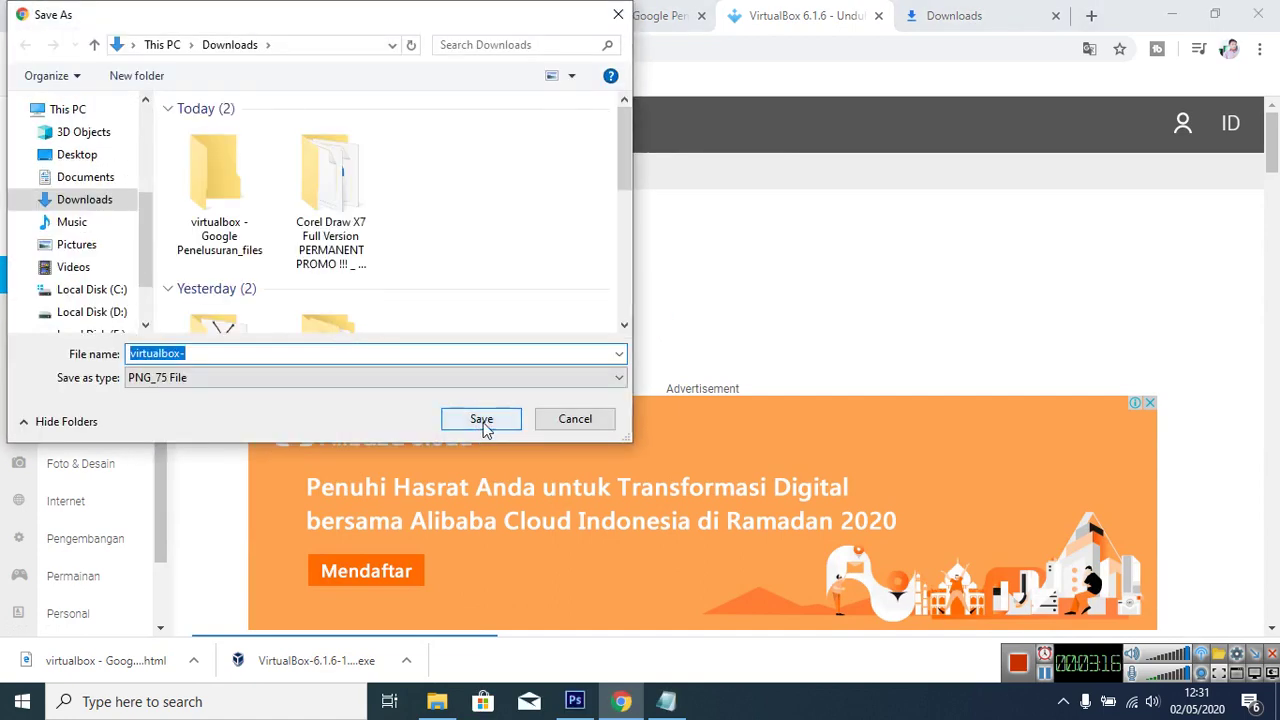
{"action": "left_click", "coordinate": [482, 420]}
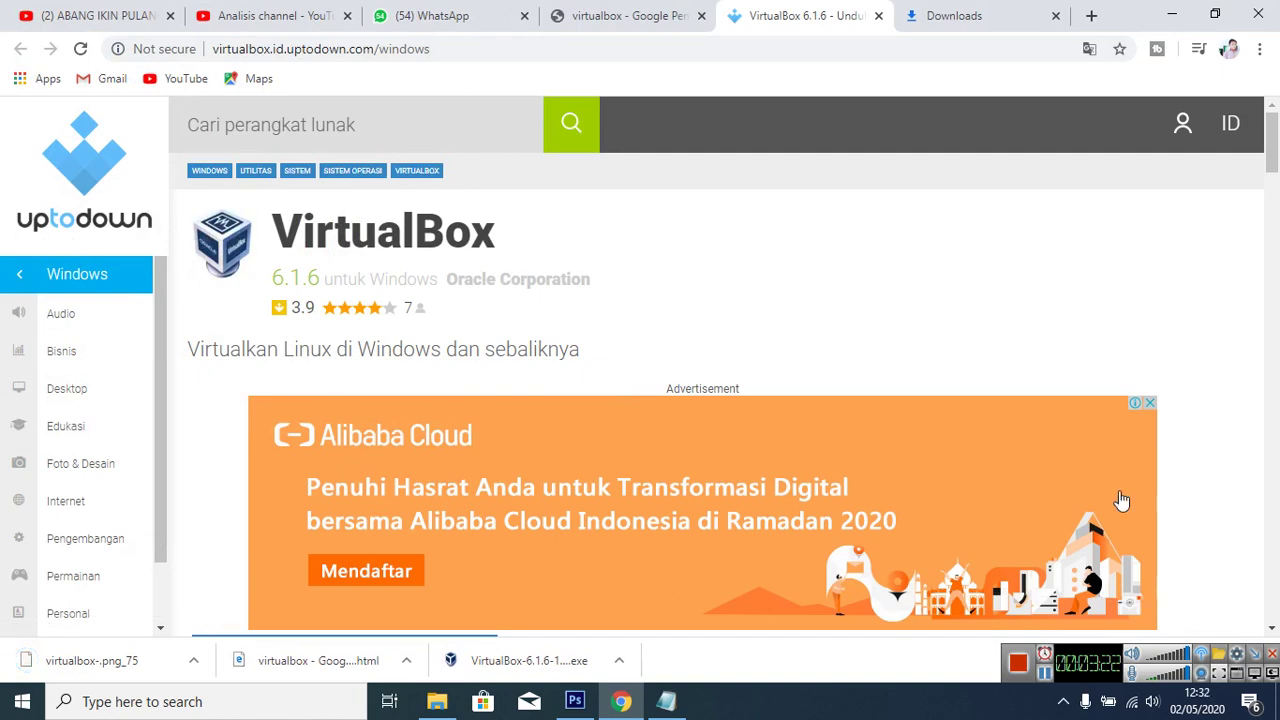
Switch to Photoshop and hide the laptop (Layer 4) and ants (Layer 5) layers in Thumbed Youtube.psd
{"action": "left_click", "coordinate": [575, 701]}
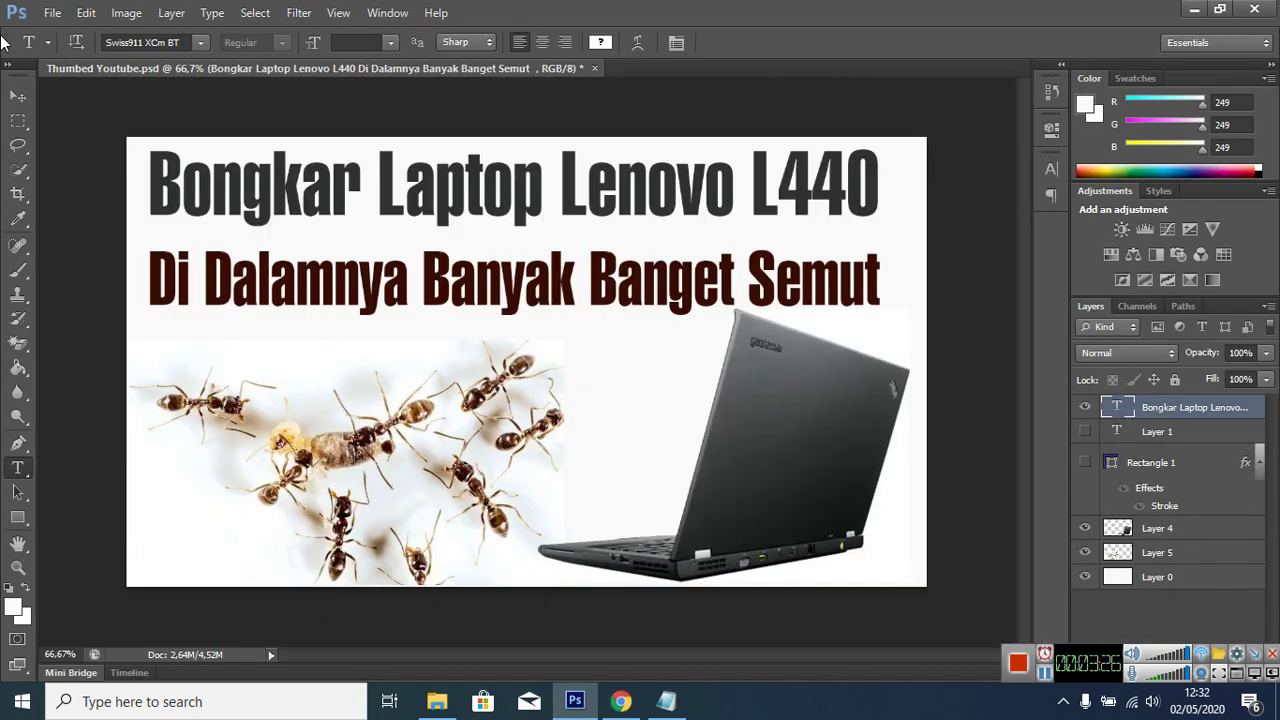
{"action": "left_click", "coordinate": [18, 95]}
{"action": "left_click", "coordinate": [818, 481]}
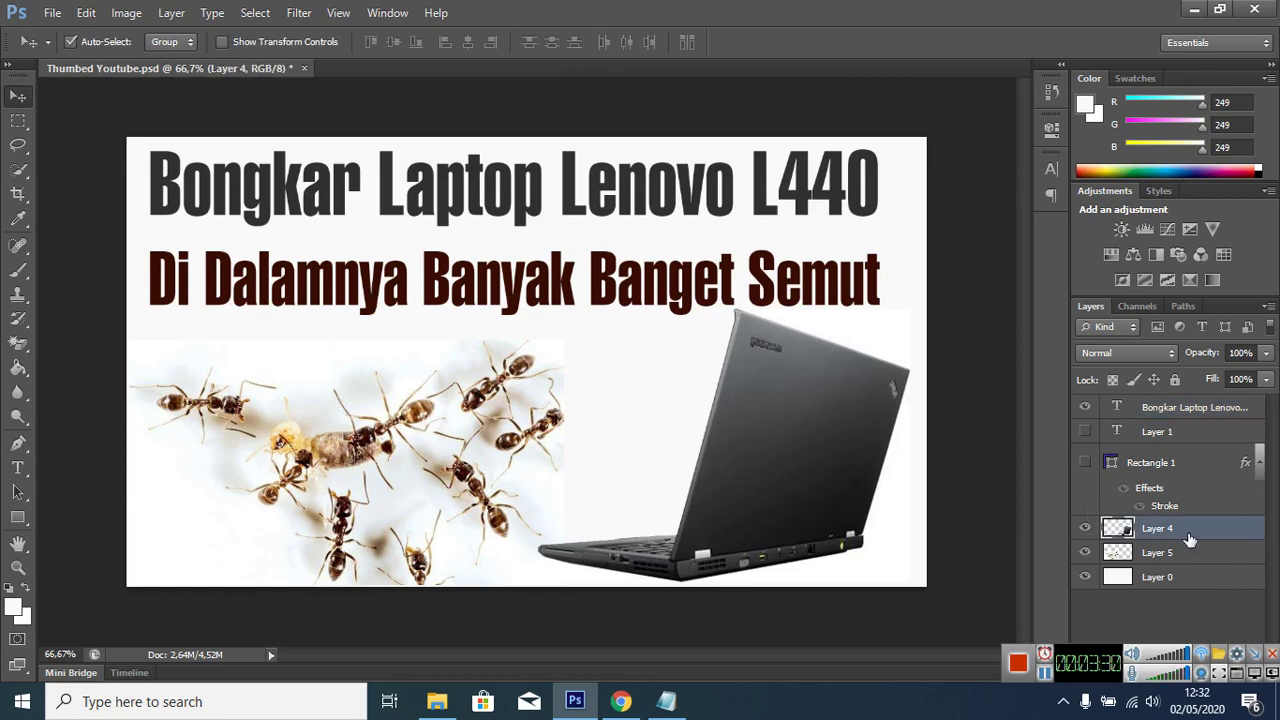
{"action": "left_click", "coordinate": [1086, 529]}
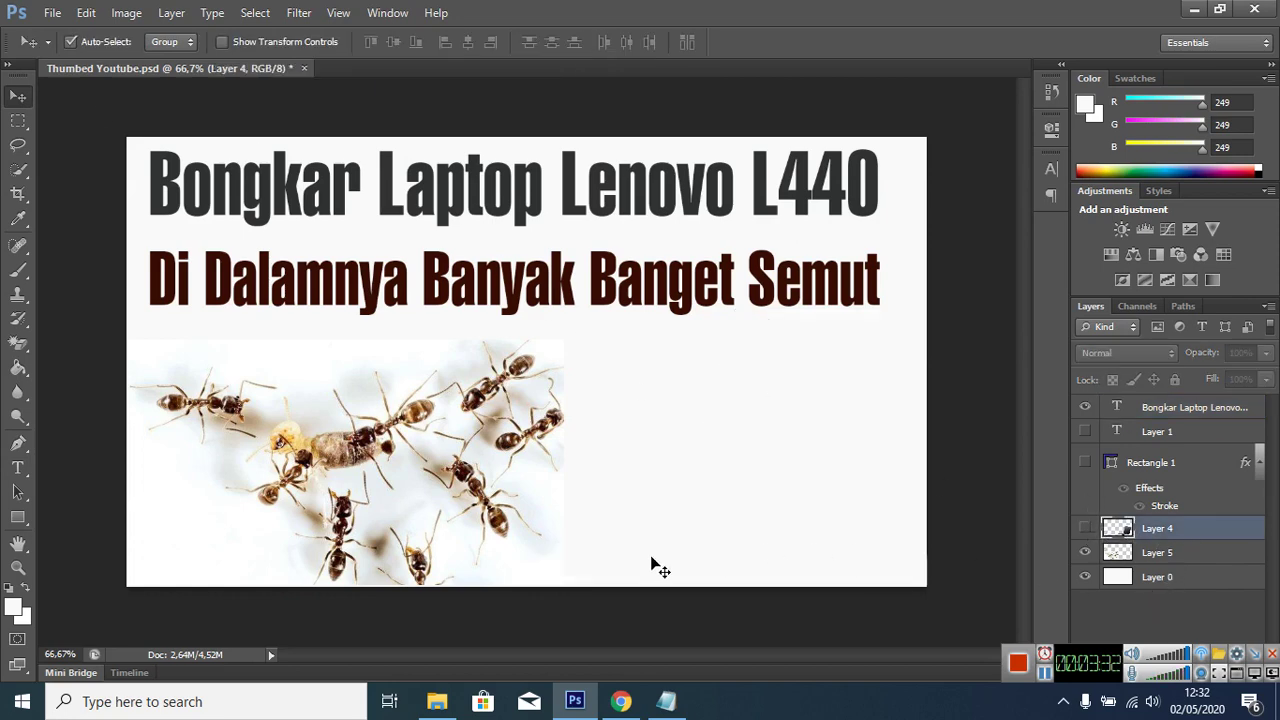
{"action": "left_click", "coordinate": [397, 441]}
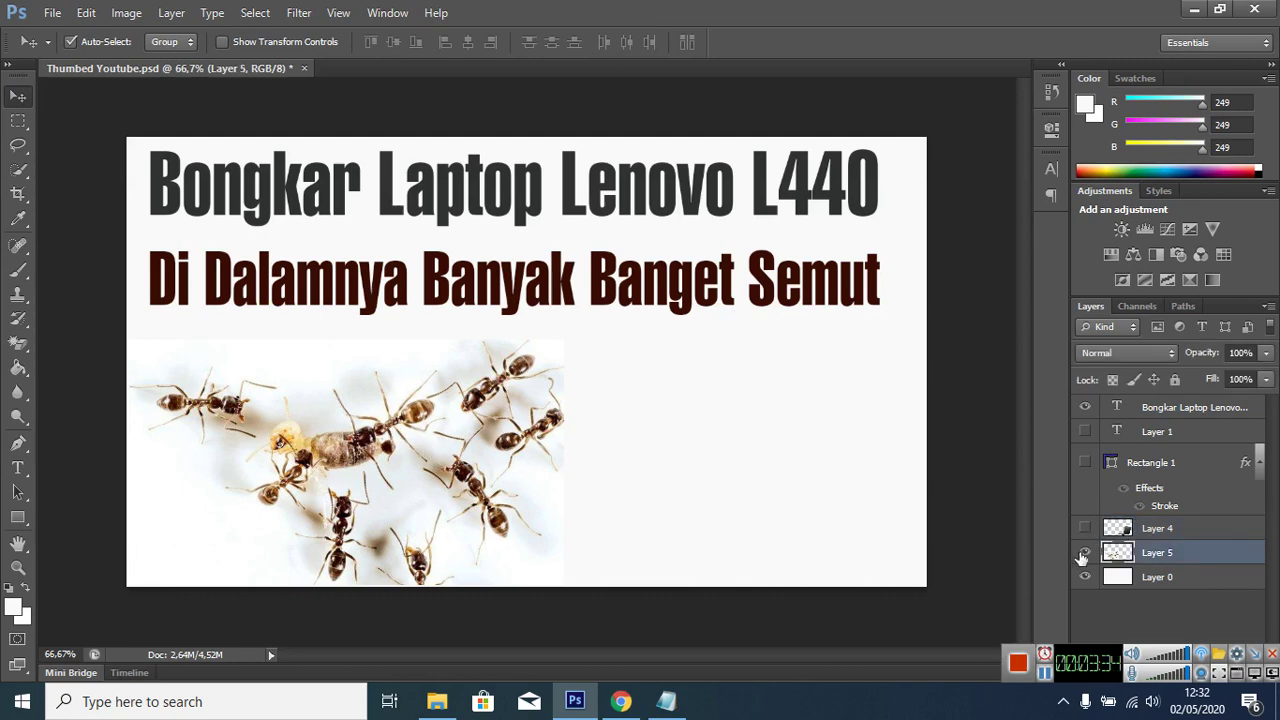
{"action": "left_click", "coordinate": [1085, 553]}
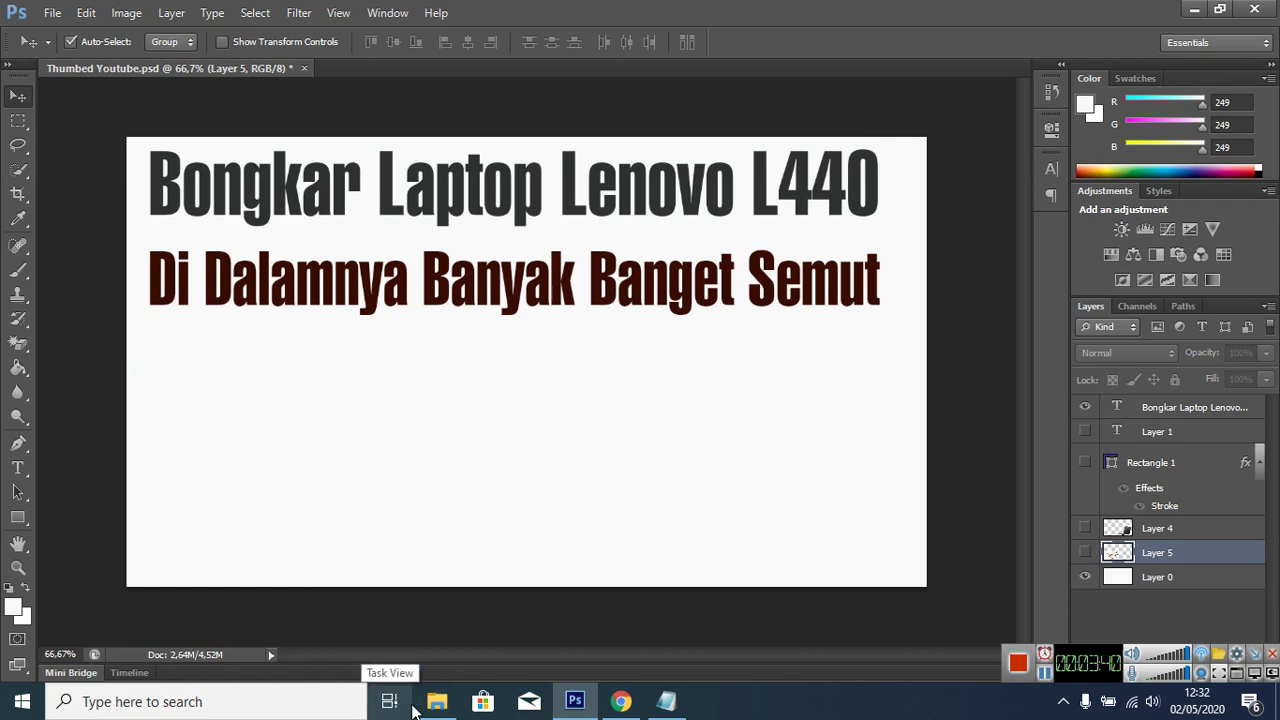
Switch to File Explorer, open the Downloads folder and check the saved virtualbox-.png_75 logo file
{"action": "mouse_move", "coordinate": [425, 708]}
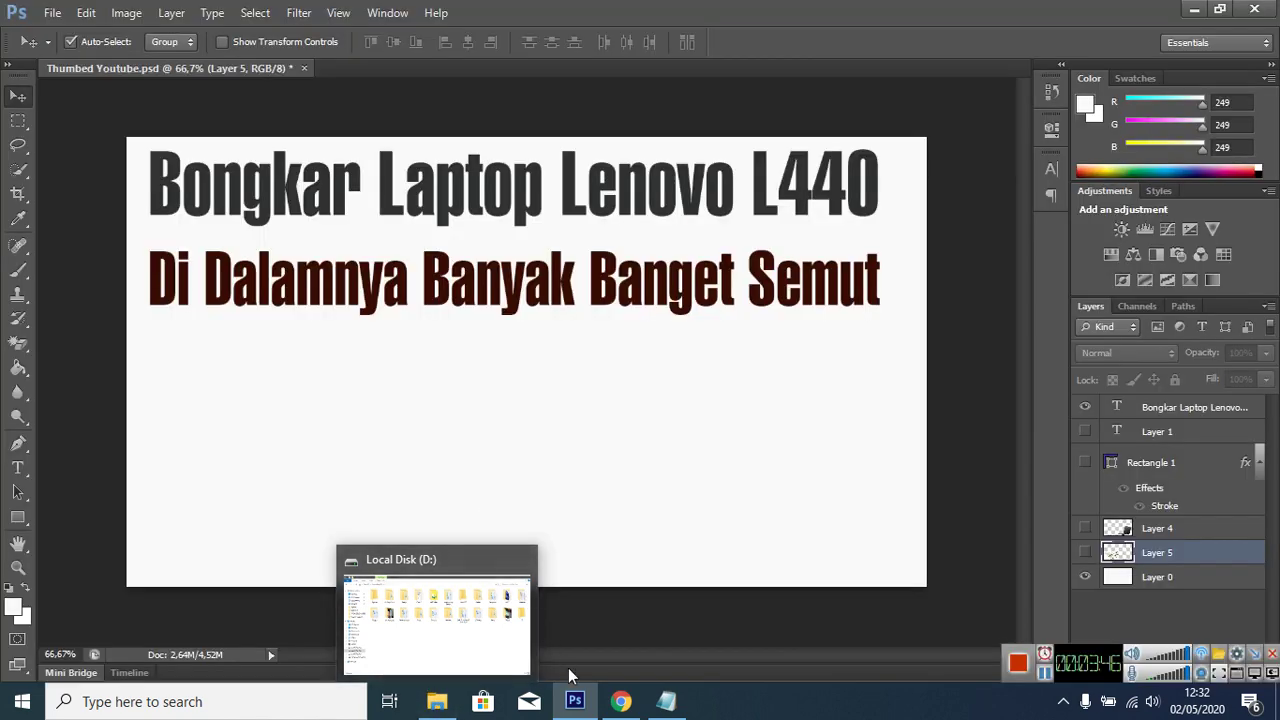
{"action": "left_click", "coordinate": [617, 702]}
{"action": "scroll", "coordinate": [575, 620], "scroll_direction": "down", "scroll_amount": 3}
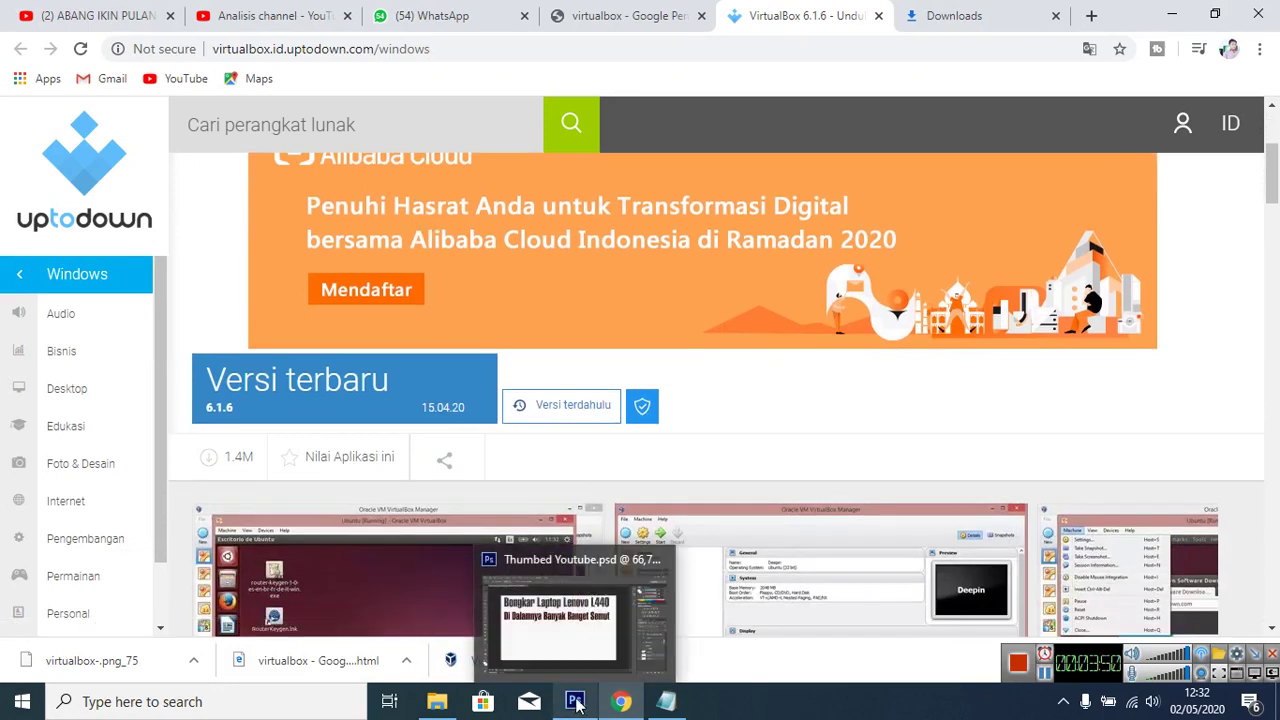
{"action": "left_click", "coordinate": [438, 701]}
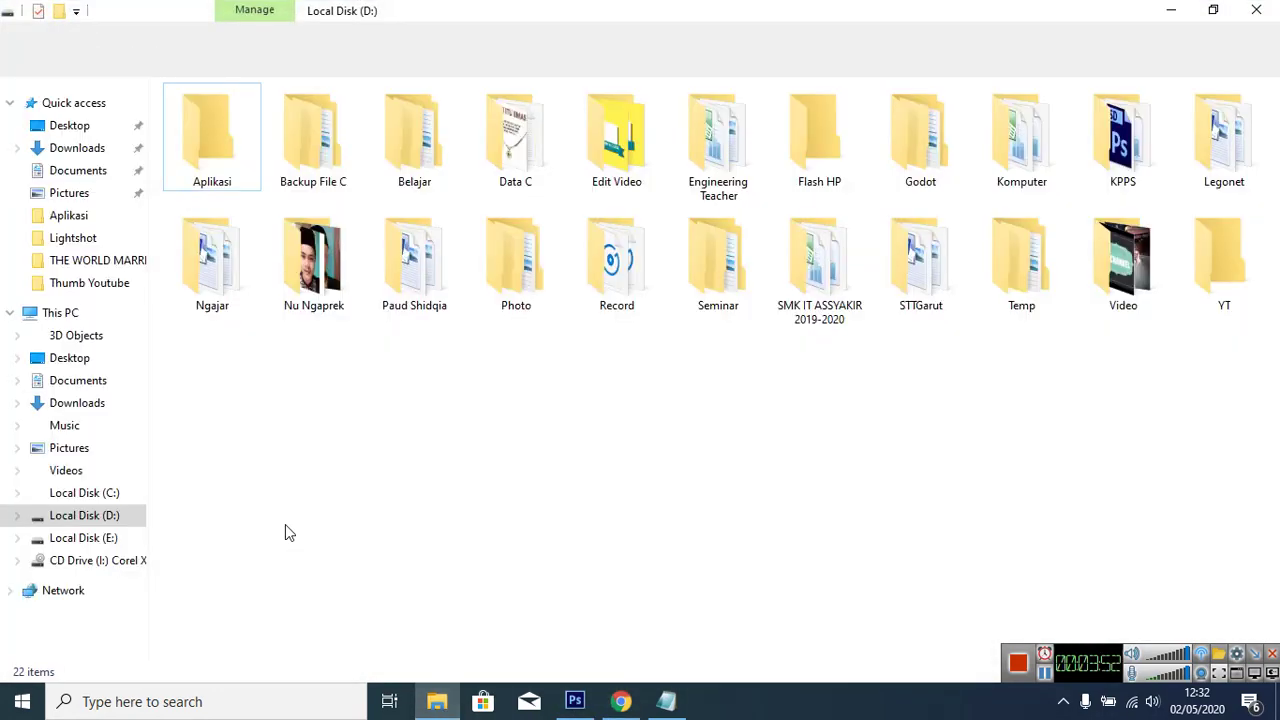
{"action": "left_click", "coordinate": [80, 384]}
{"action": "left_click", "coordinate": [84, 406]}
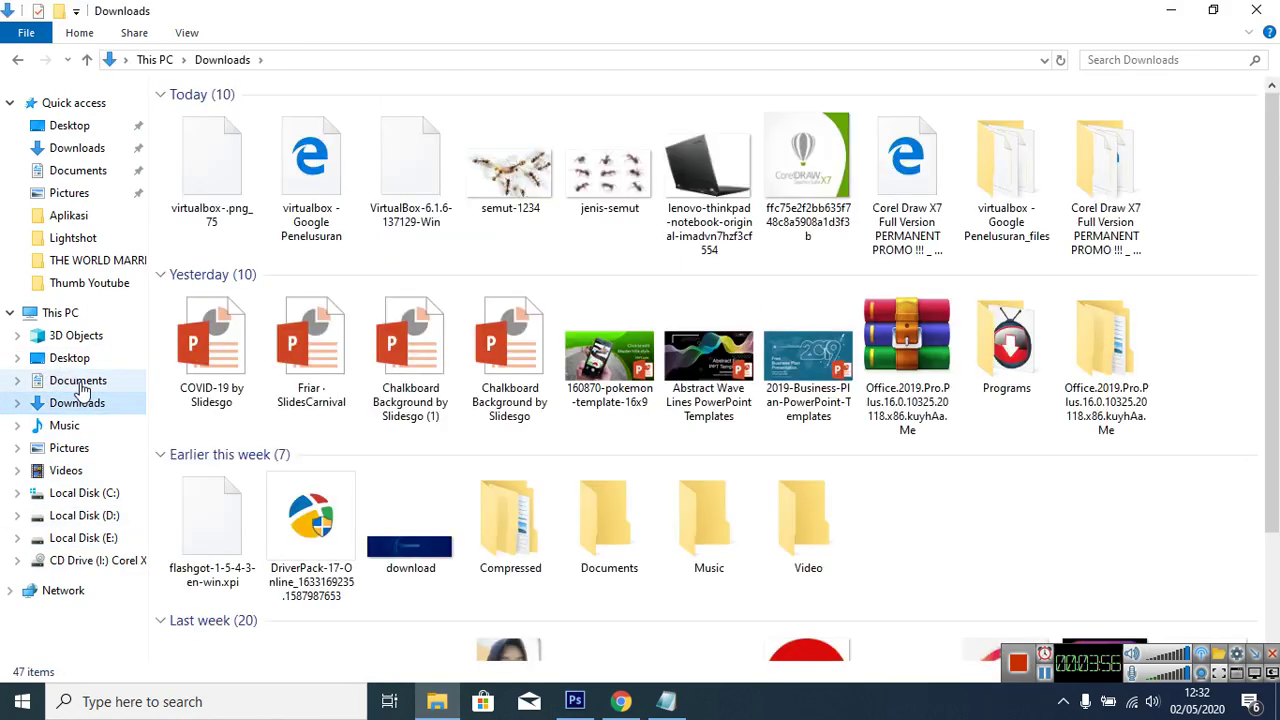
{"action": "left_click", "coordinate": [85, 381]}
{"action": "left_click", "coordinate": [83, 408]}
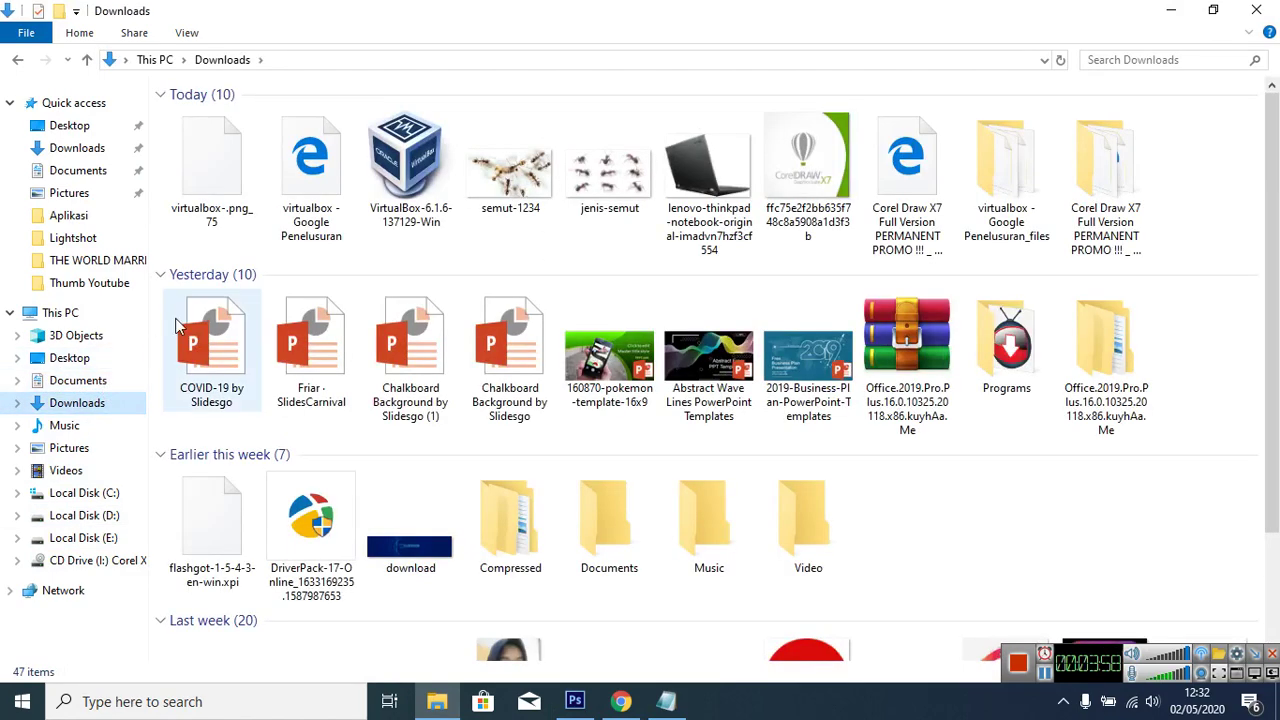
{"action": "left_click", "coordinate": [405, 165]}
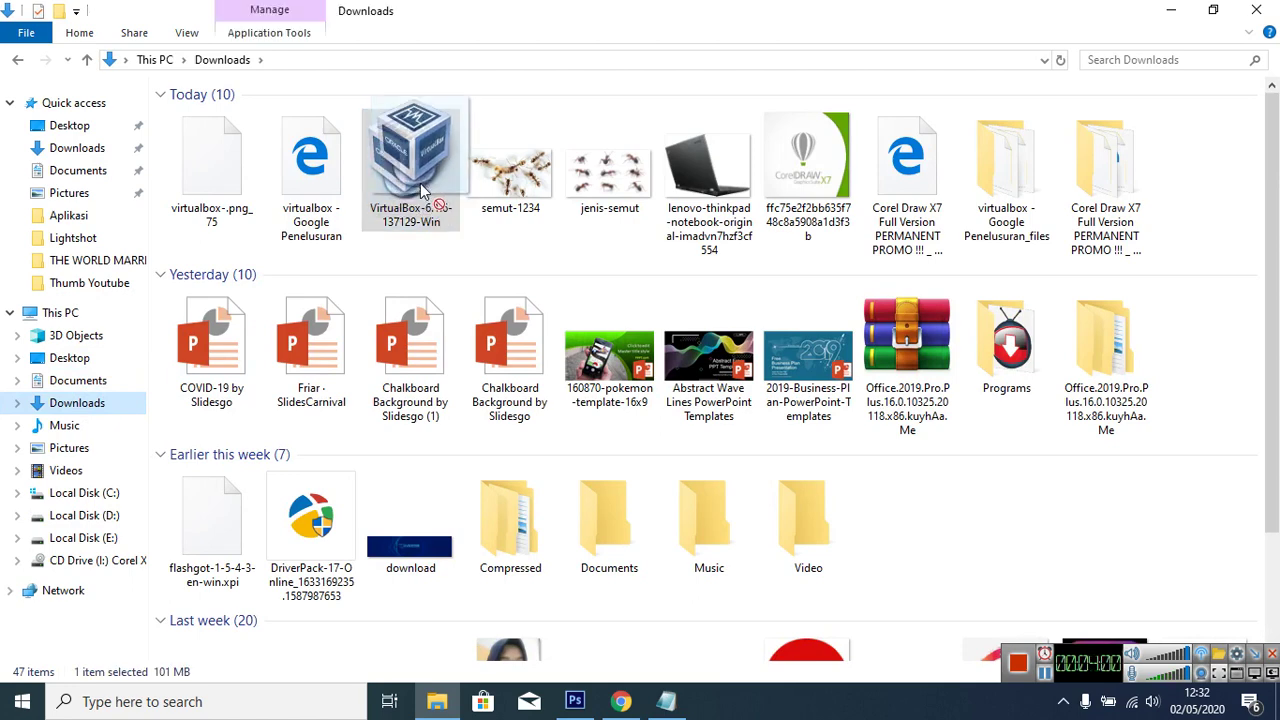
{"action": "left_click", "coordinate": [228, 163]}
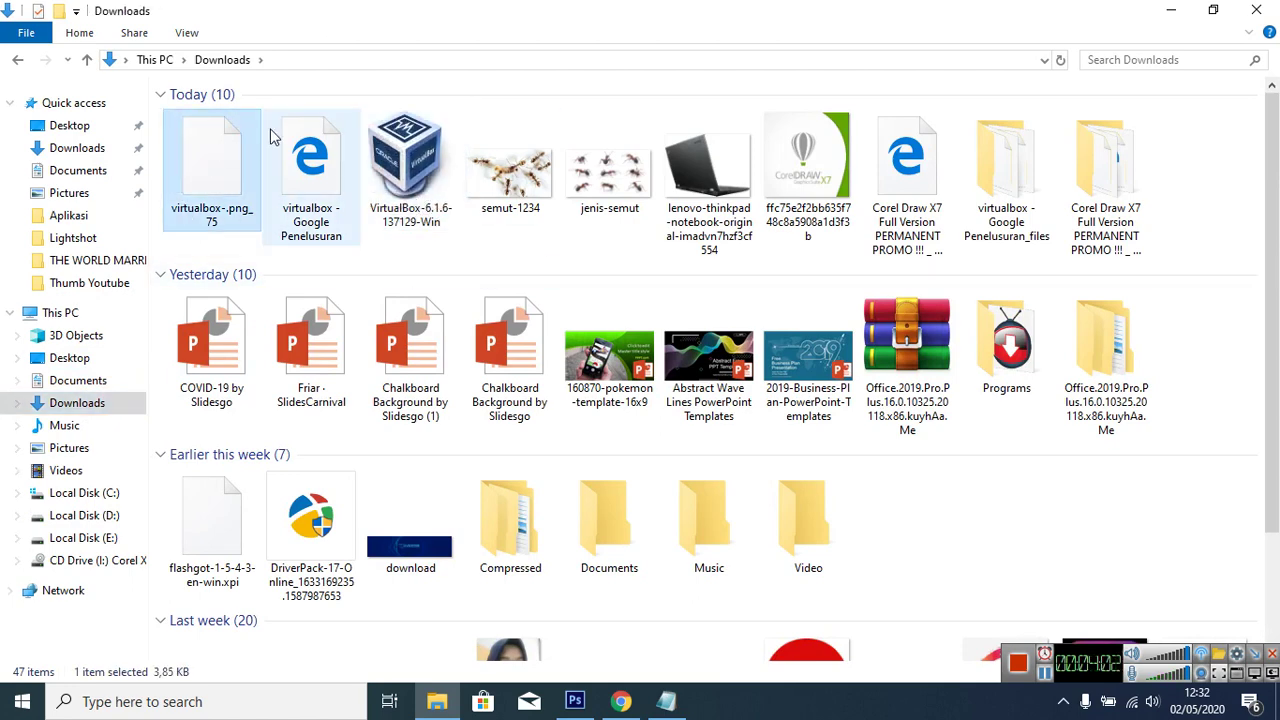
Return to the Google image results in Chrome and search images for logo virtualbox
{"action": "left_click", "coordinate": [621, 701]}
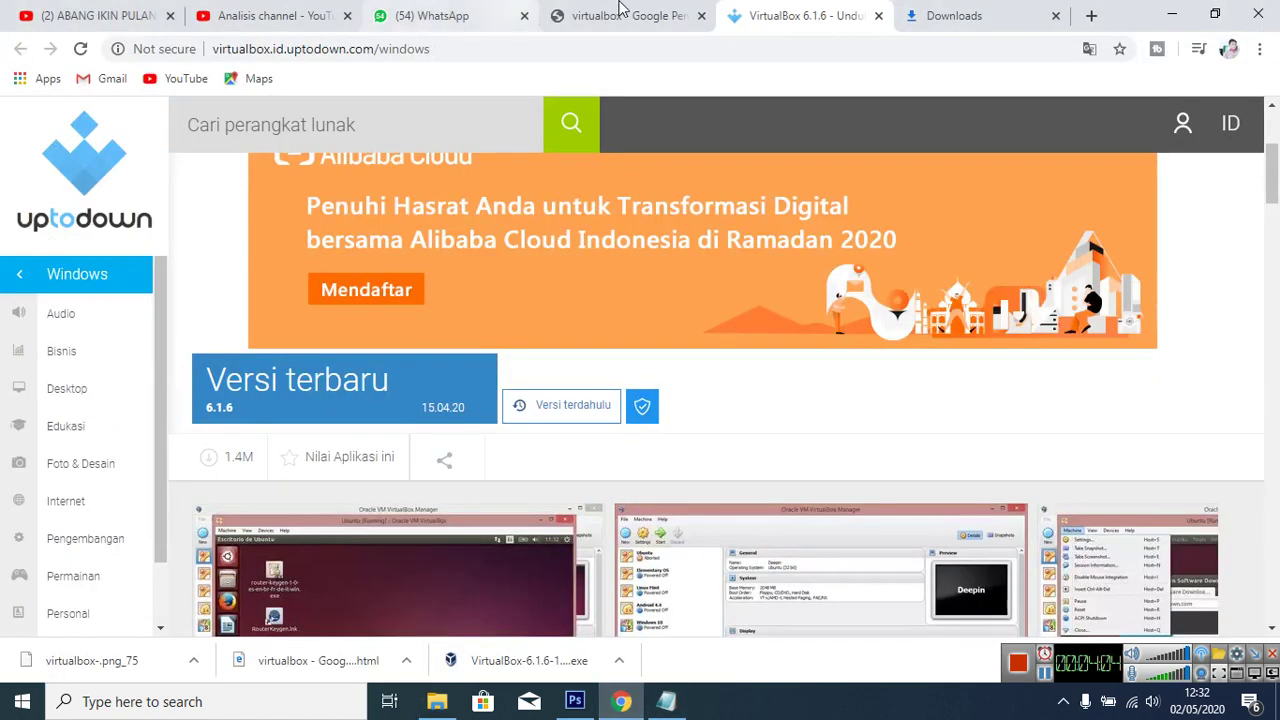
{"action": "left_click", "coordinate": [619, 30]}
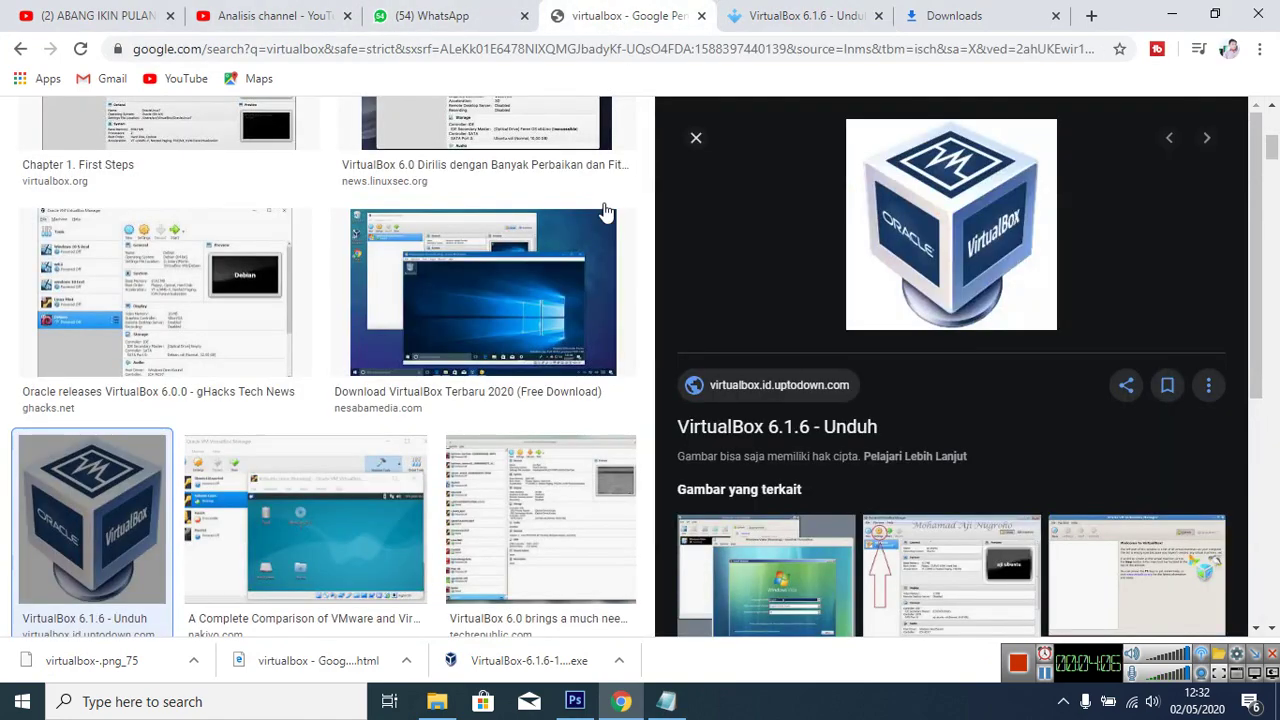
{"action": "scroll", "coordinate": [423, 337], "scroll_direction": "down", "scroll_amount": 4}
{"action": "scroll", "coordinate": [460, 335], "scroll_direction": "down", "scroll_amount": 4}
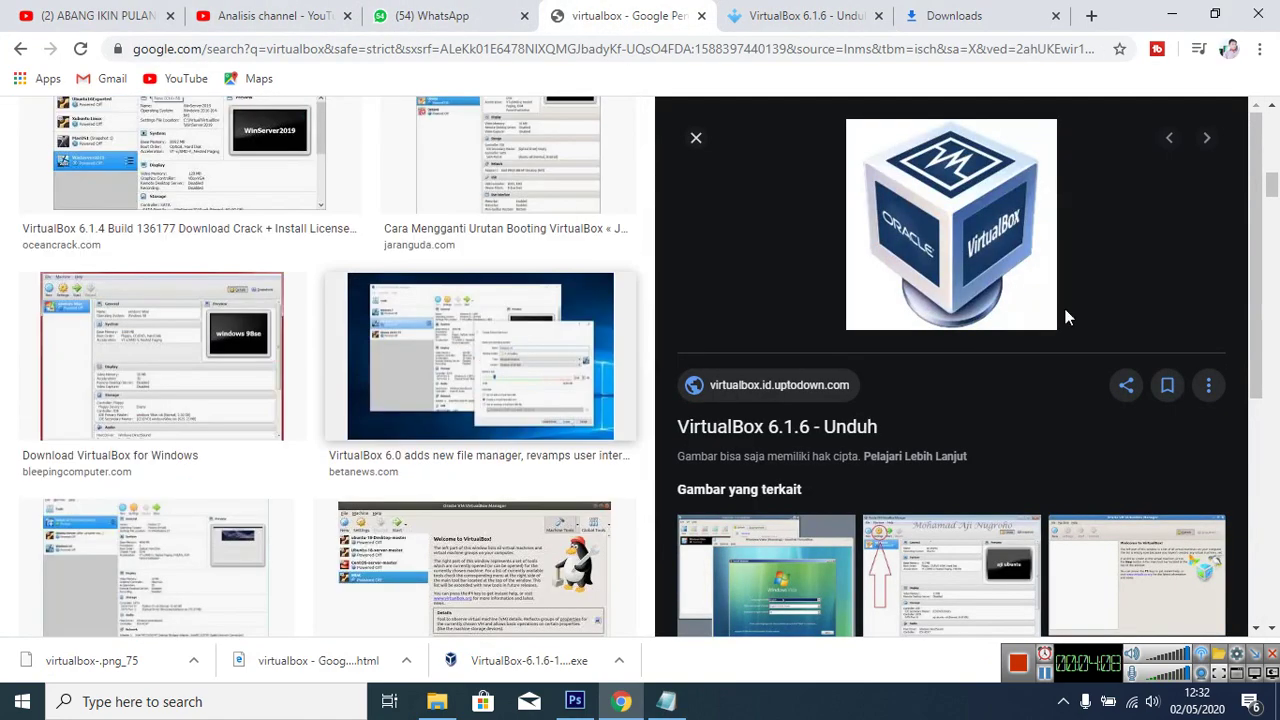
{"action": "left_click_drag", "start_coordinate": [1272, 178], "coordinate": [1272, 110]}
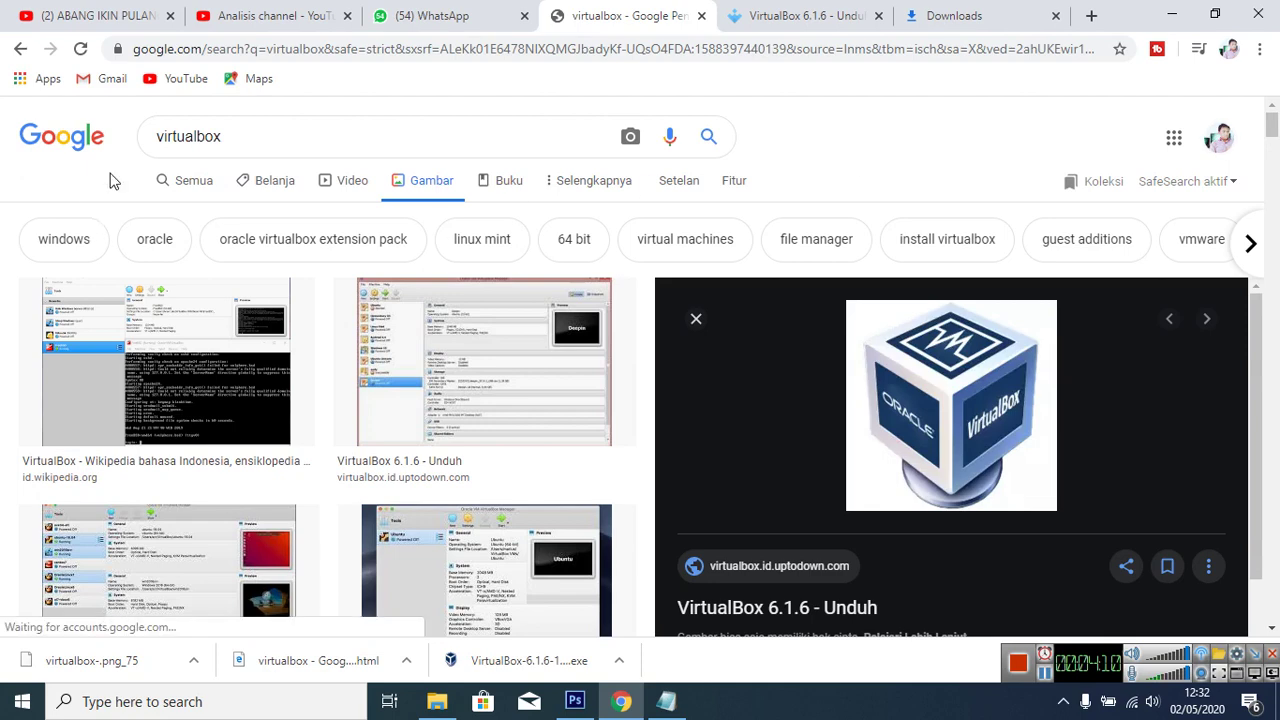
{"action": "left_click", "coordinate": [157, 140]}
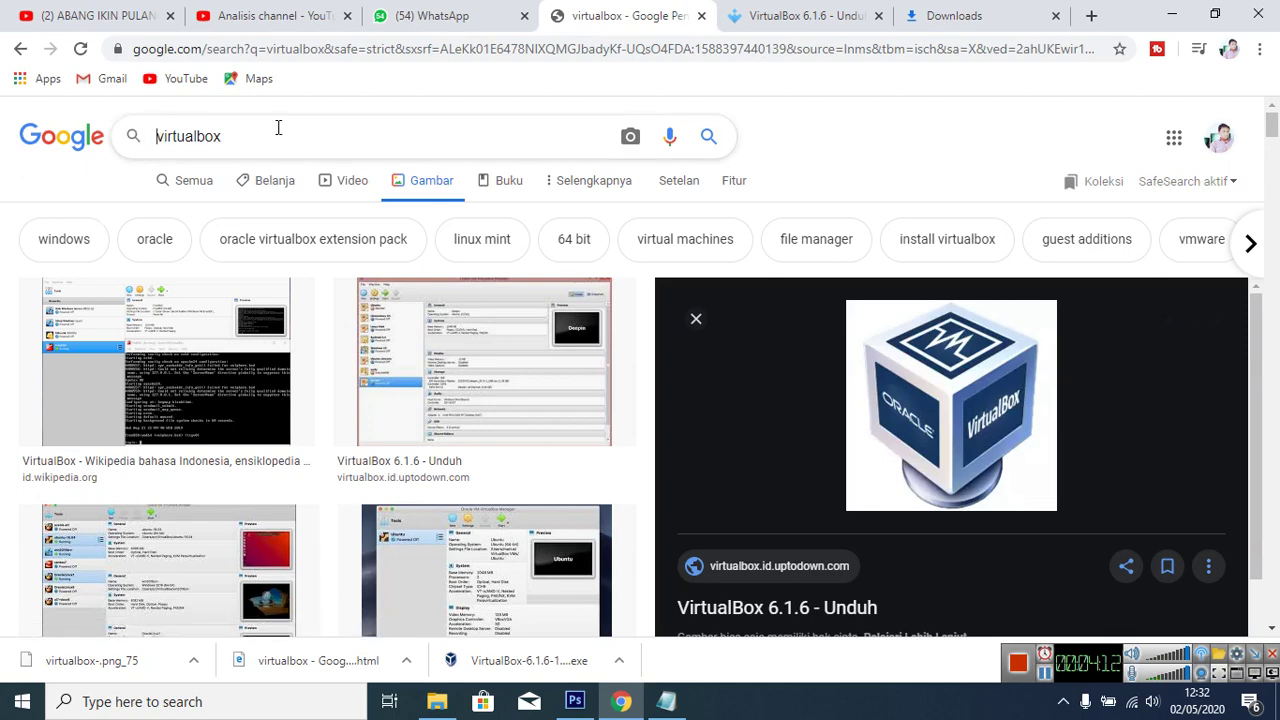
{"action": "type", "text": "logo"}
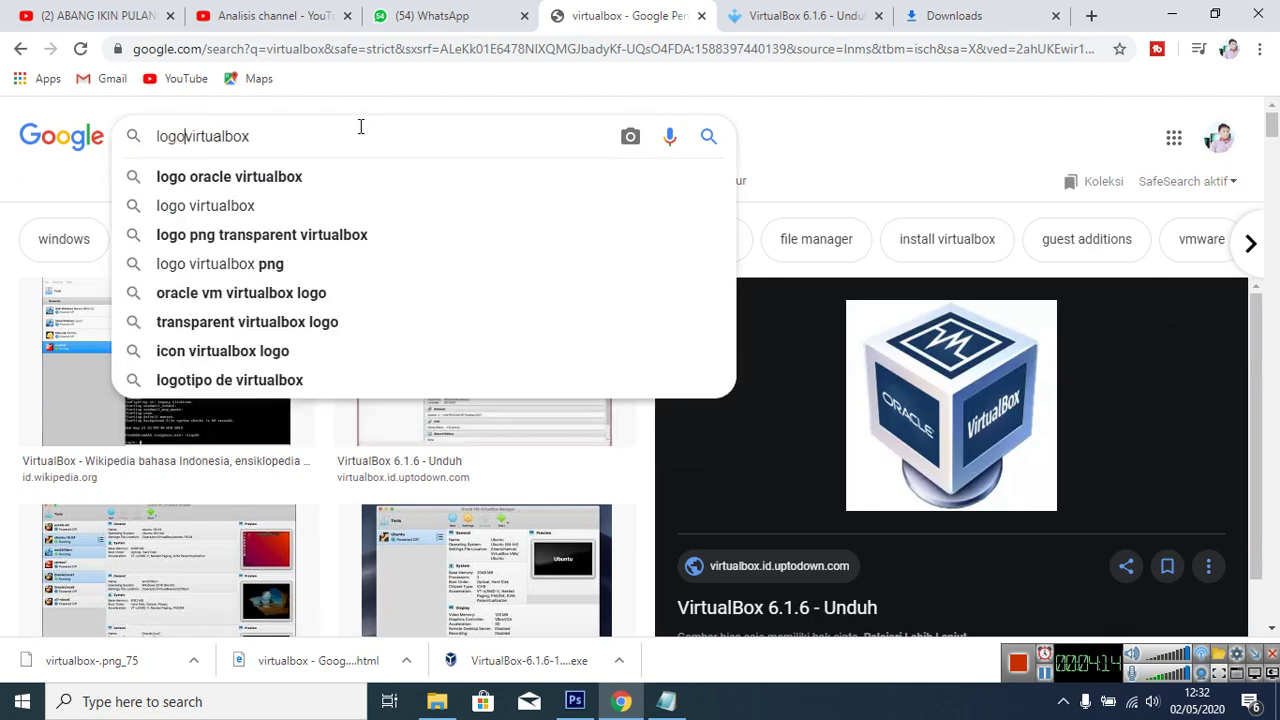
{"action": "key", "text": "Return"}
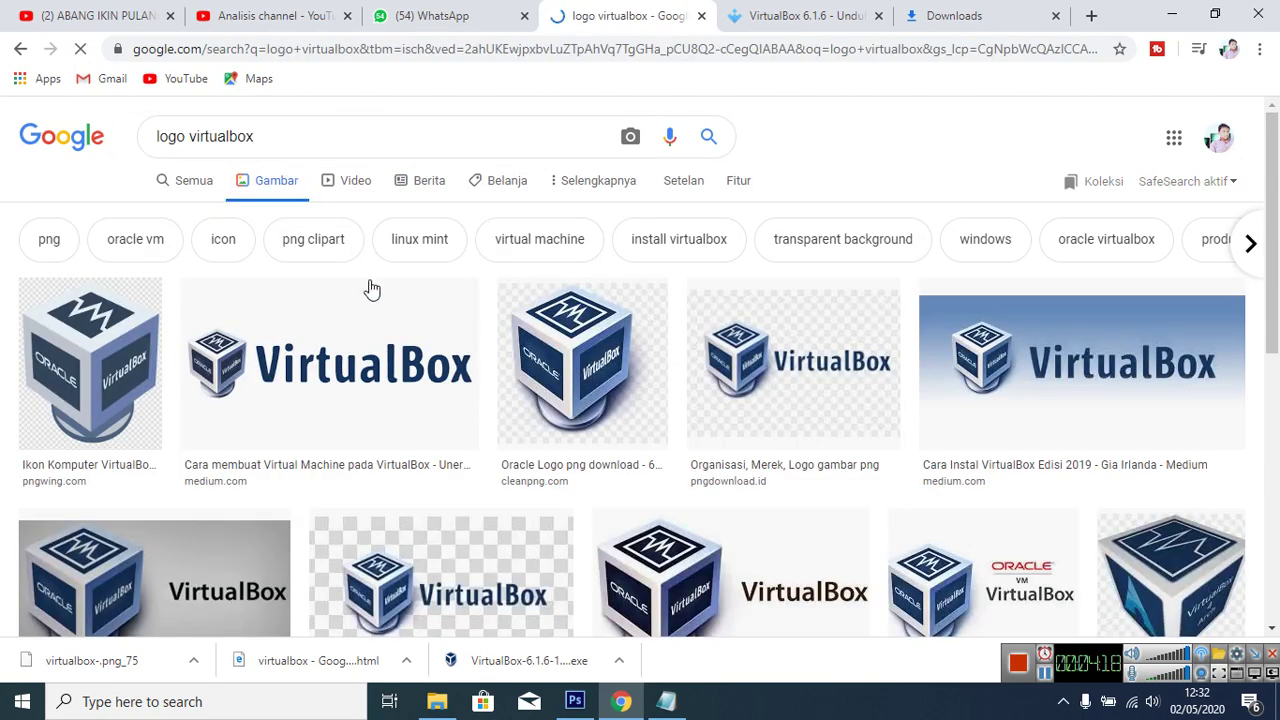
Open the preview of Medium's VirtualBox wordmark logo and save the image to Downloads as a PNG under its suggested name
{"action": "left_click", "coordinate": [353, 390]}
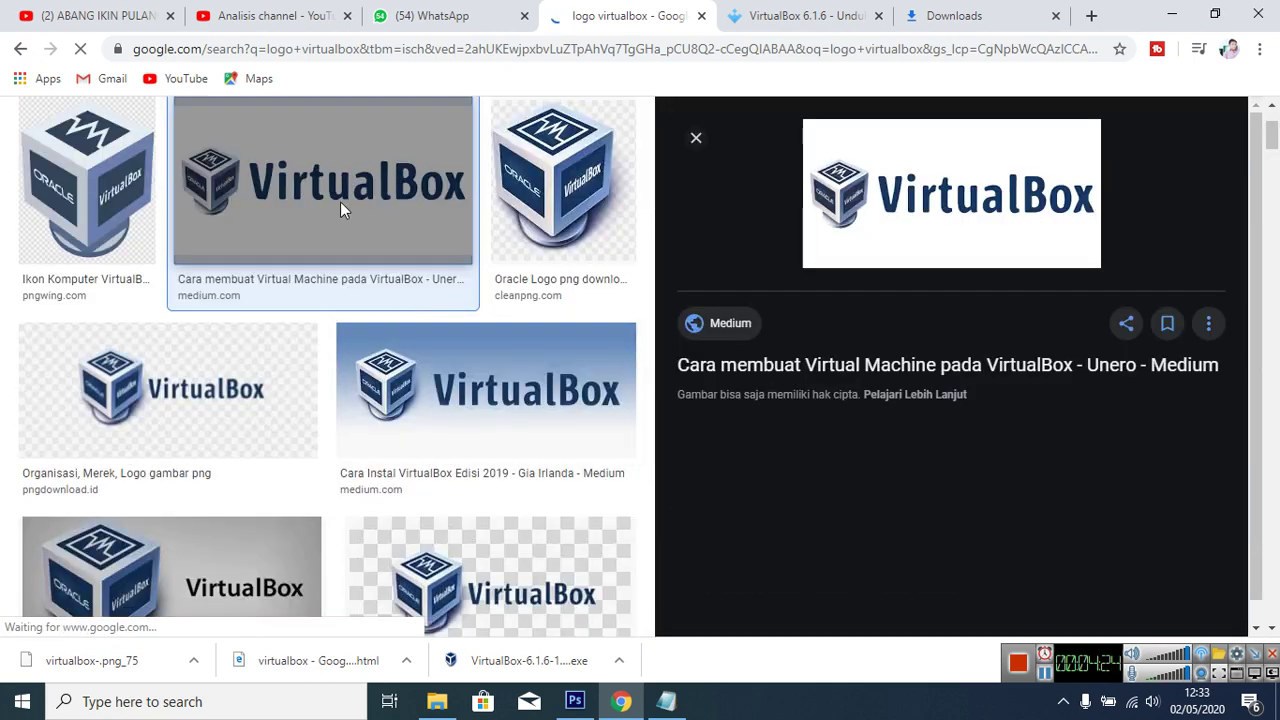
{"action": "scroll", "coordinate": [291, 260], "scroll_direction": "up", "scroll_amount": 2}
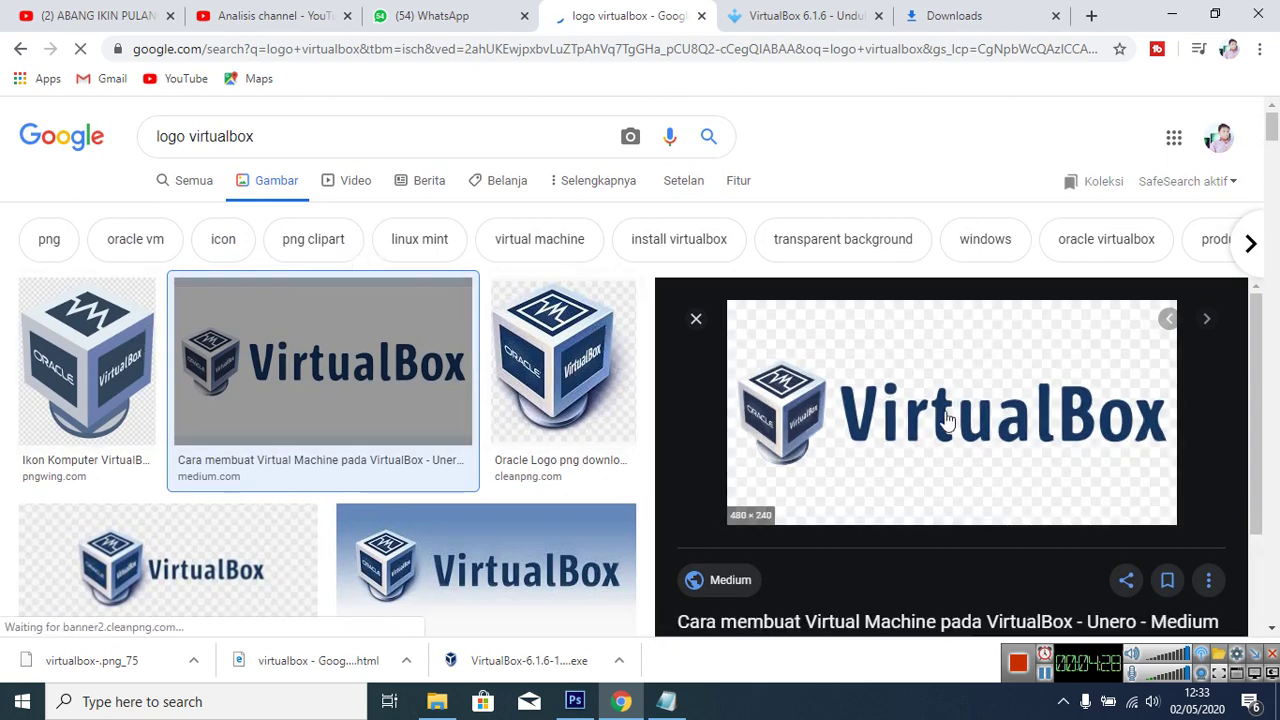
{"action": "right_click", "coordinate": [924, 355]}
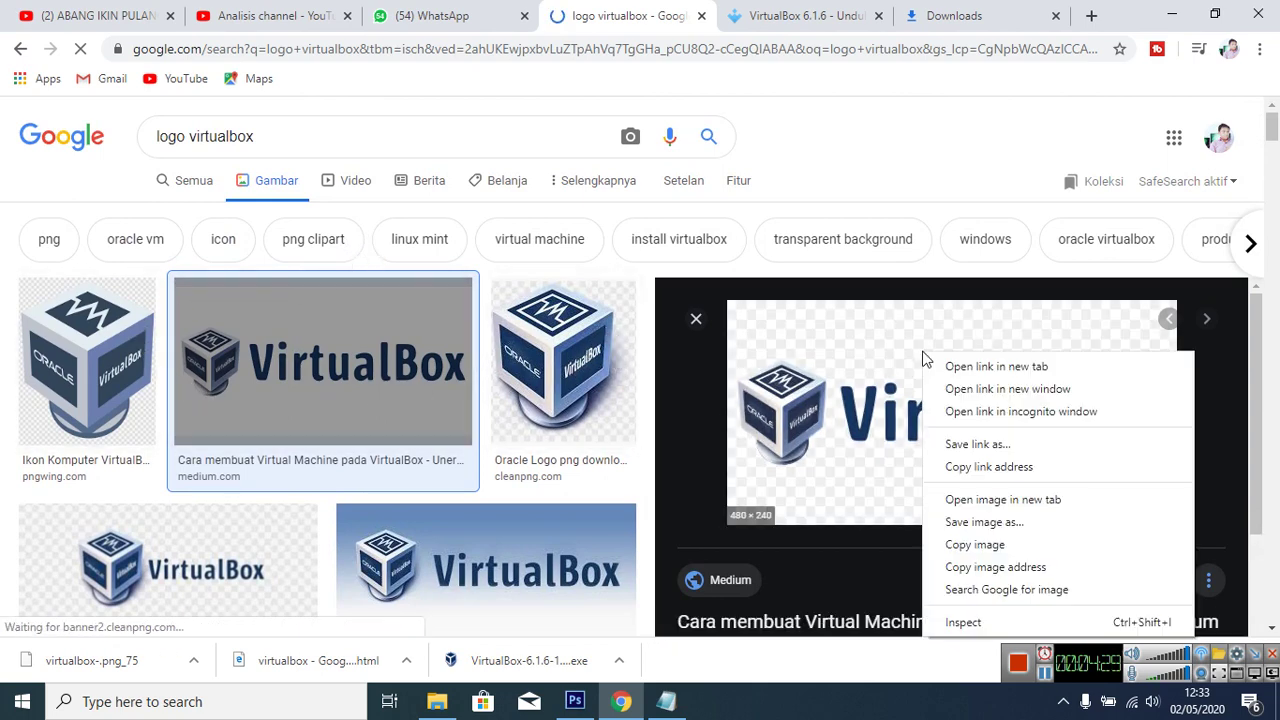
{"action": "left_click", "coordinate": [957, 523]}
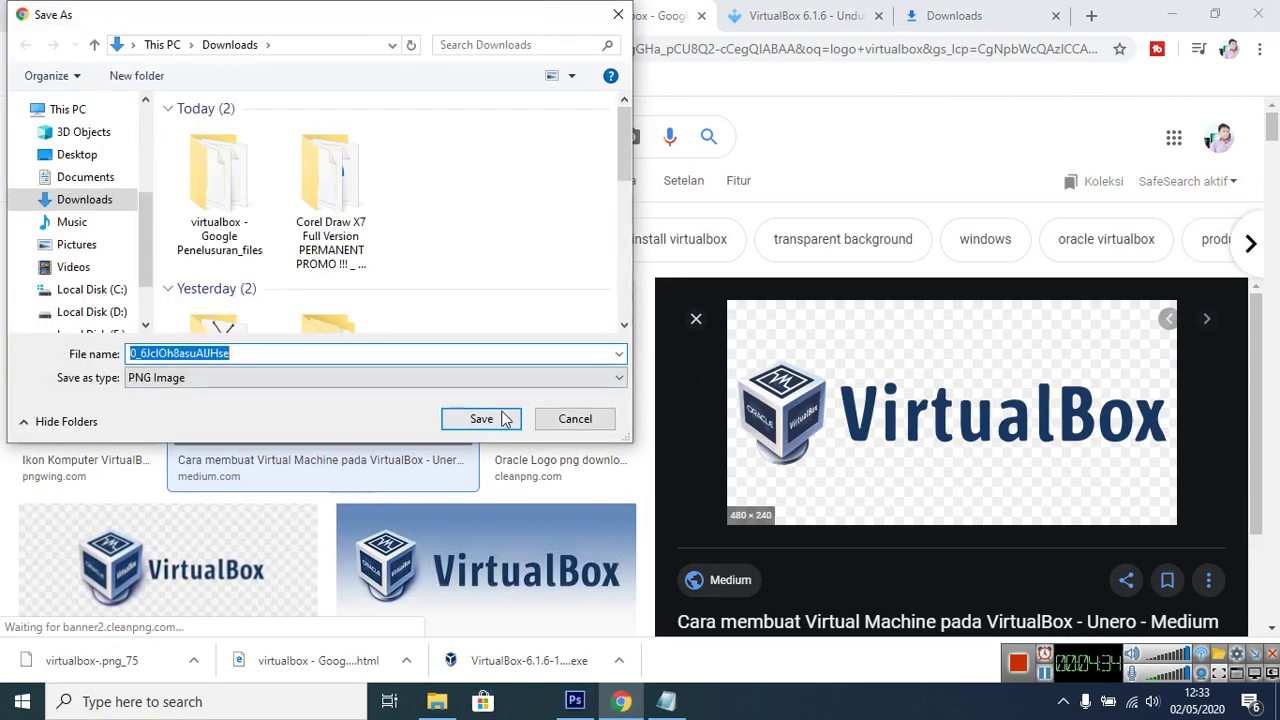
{"action": "left_click", "coordinate": [481, 419]}
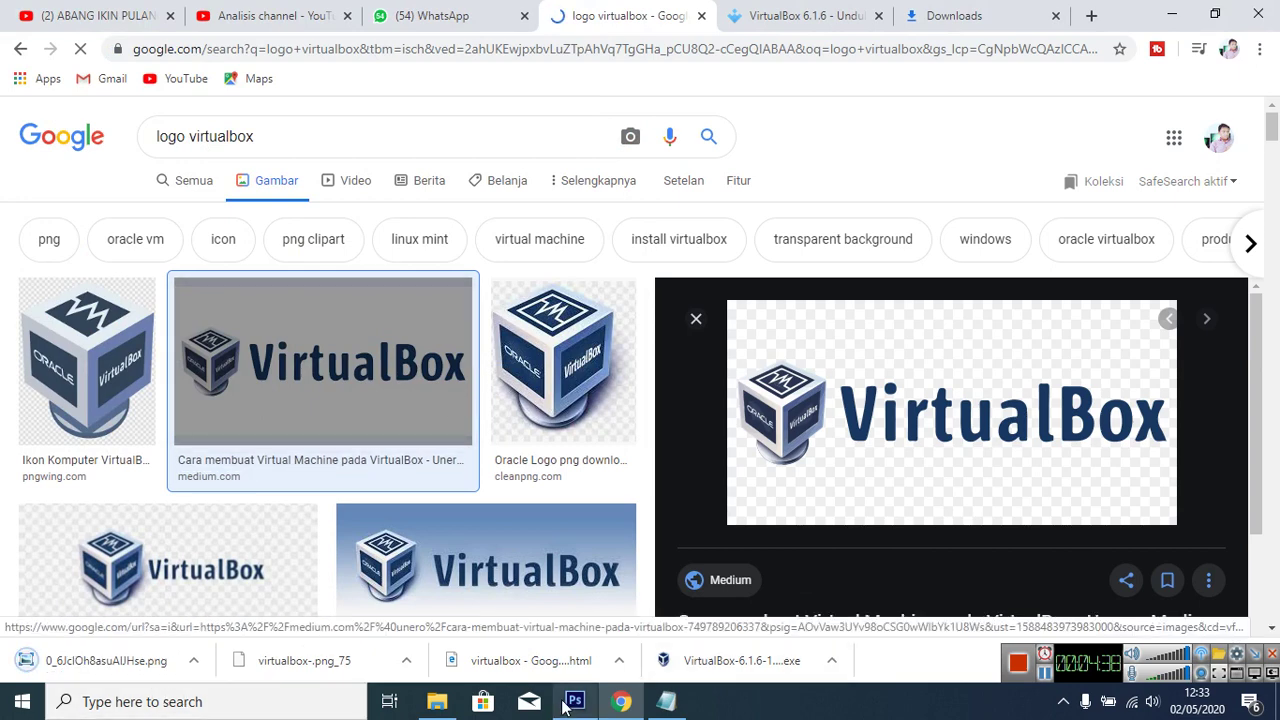
Open the newly saved VirtualBox logo PNG from the Downloads folder as its own document in Photoshop
{"action": "left_click", "coordinate": [437, 701]}
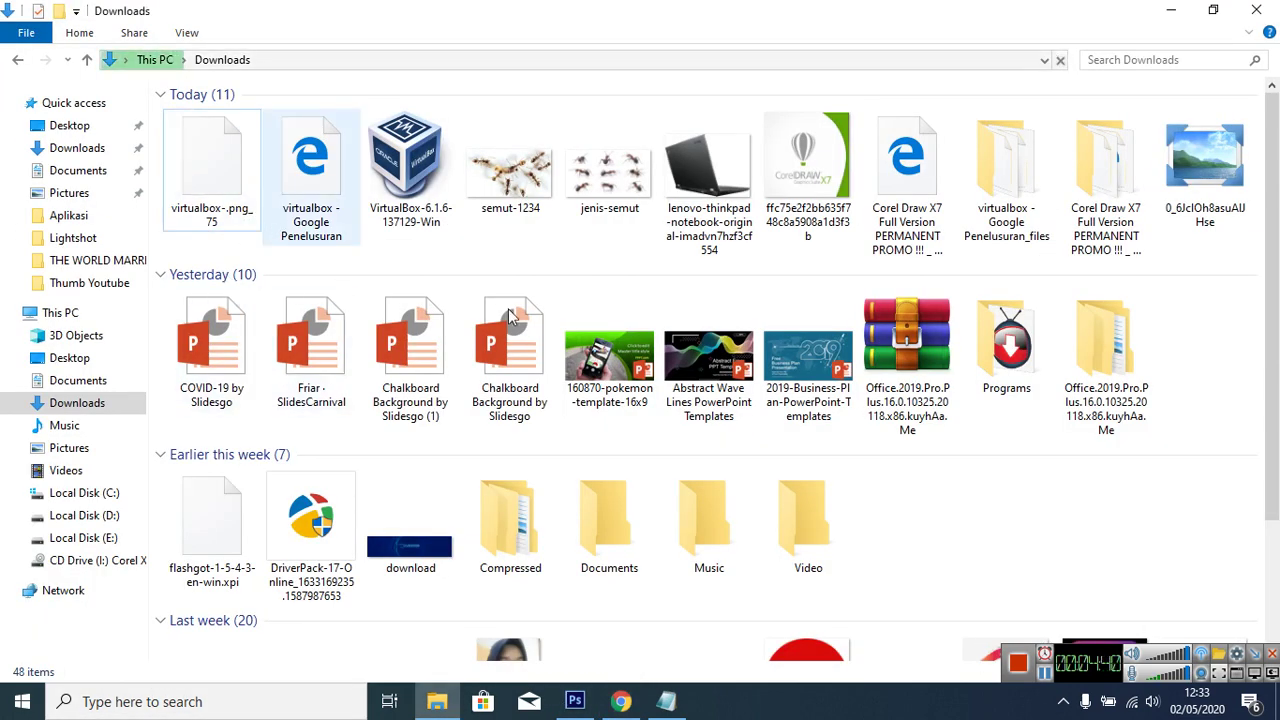
{"action": "left_click_drag", "start_coordinate": [1205, 170], "coordinate": [423, 70]}
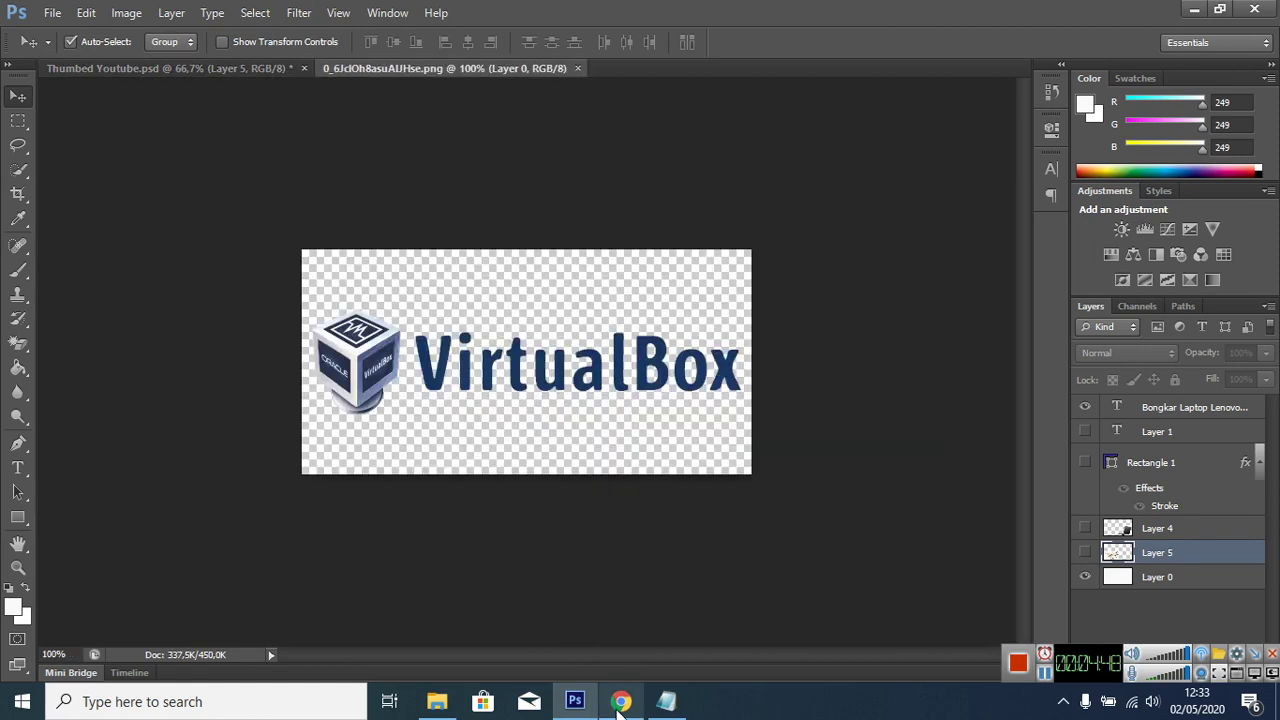
Switch to Chrome, find VirtualBox-6.1.6-137129-Win.exe in the downloads list and show it in its folder
{"action": "left_click", "coordinate": [620, 702]}
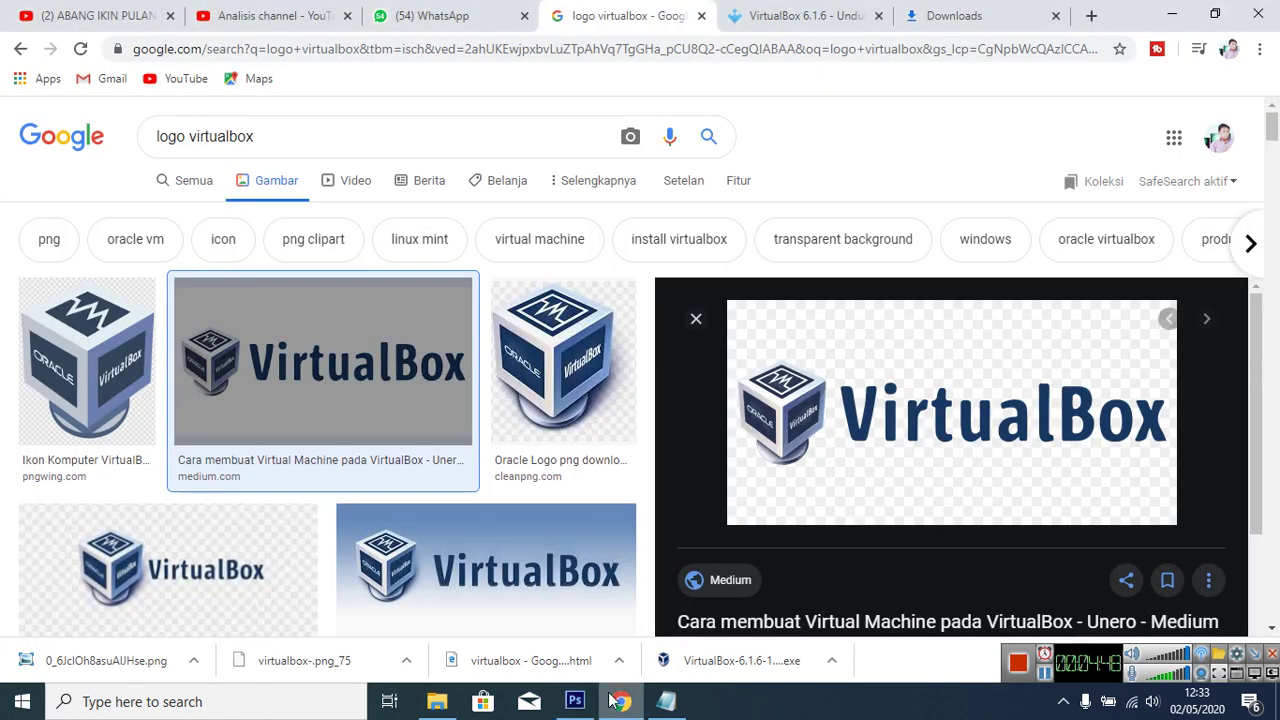
{"action": "left_click", "coordinate": [808, 17]}
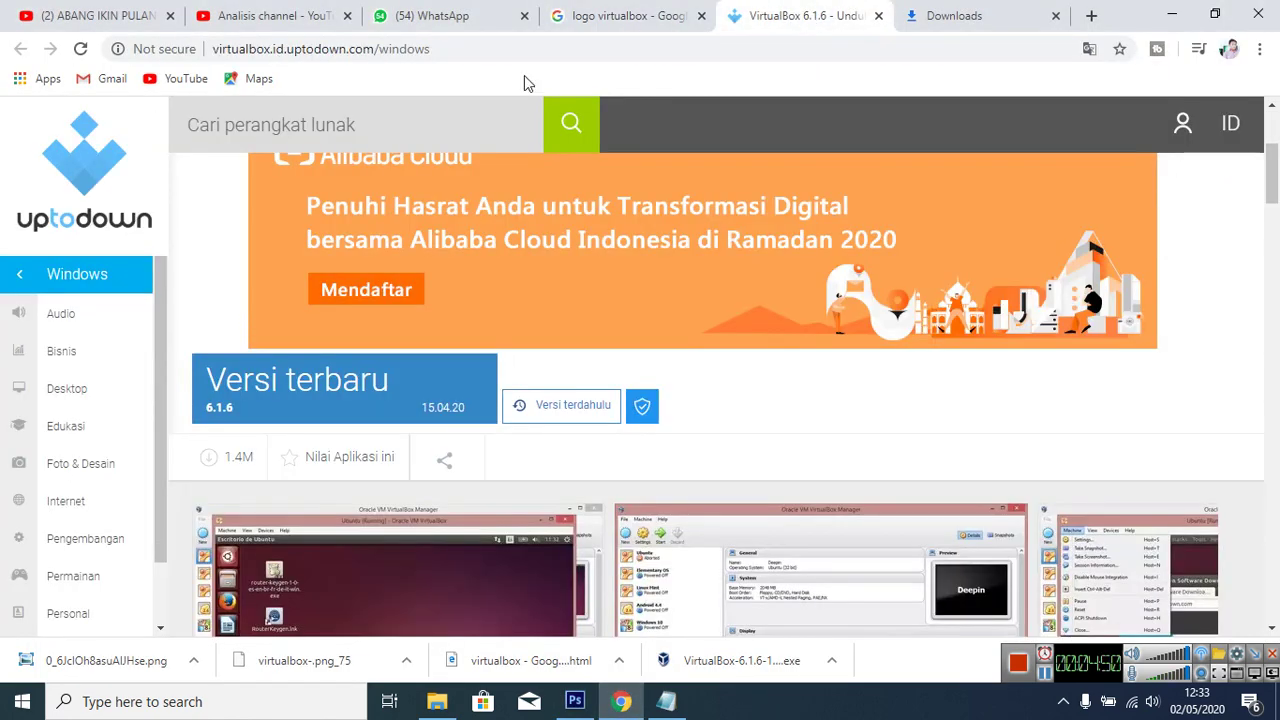
{"action": "left_click", "coordinate": [955, 17]}
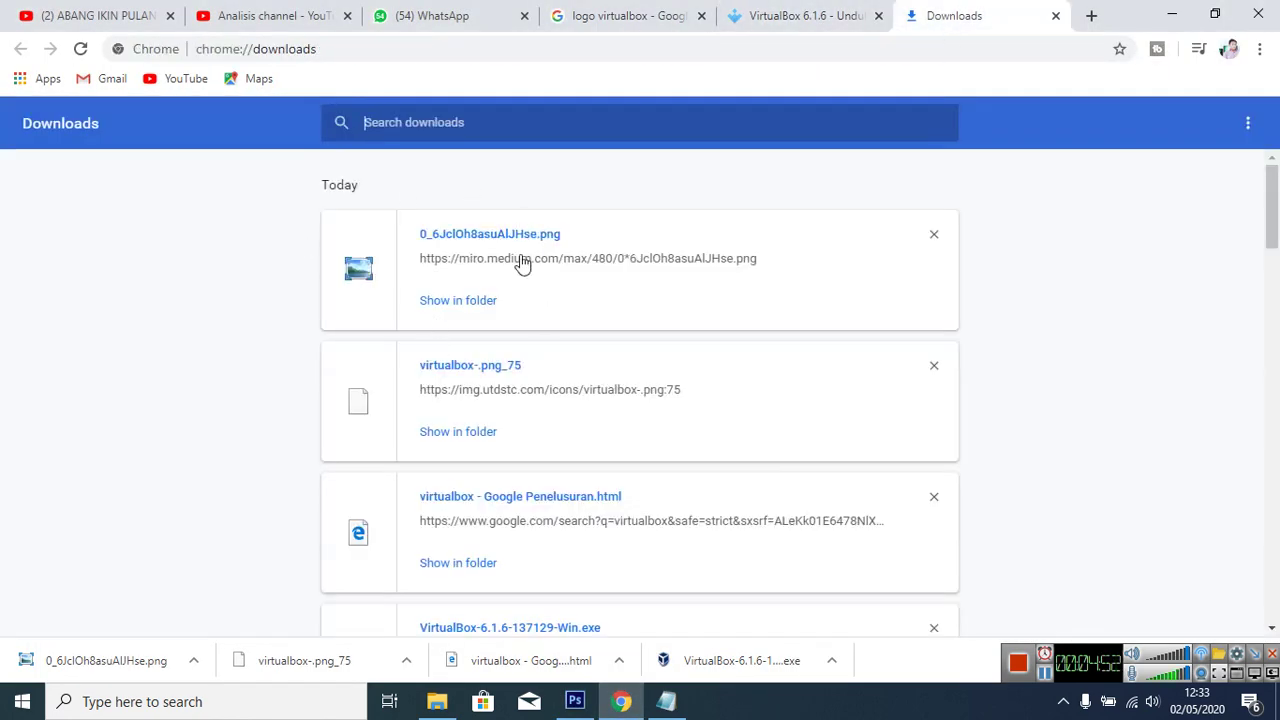
{"action": "scroll", "coordinate": [560, 475], "scroll_direction": "down", "scroll_amount": 1}
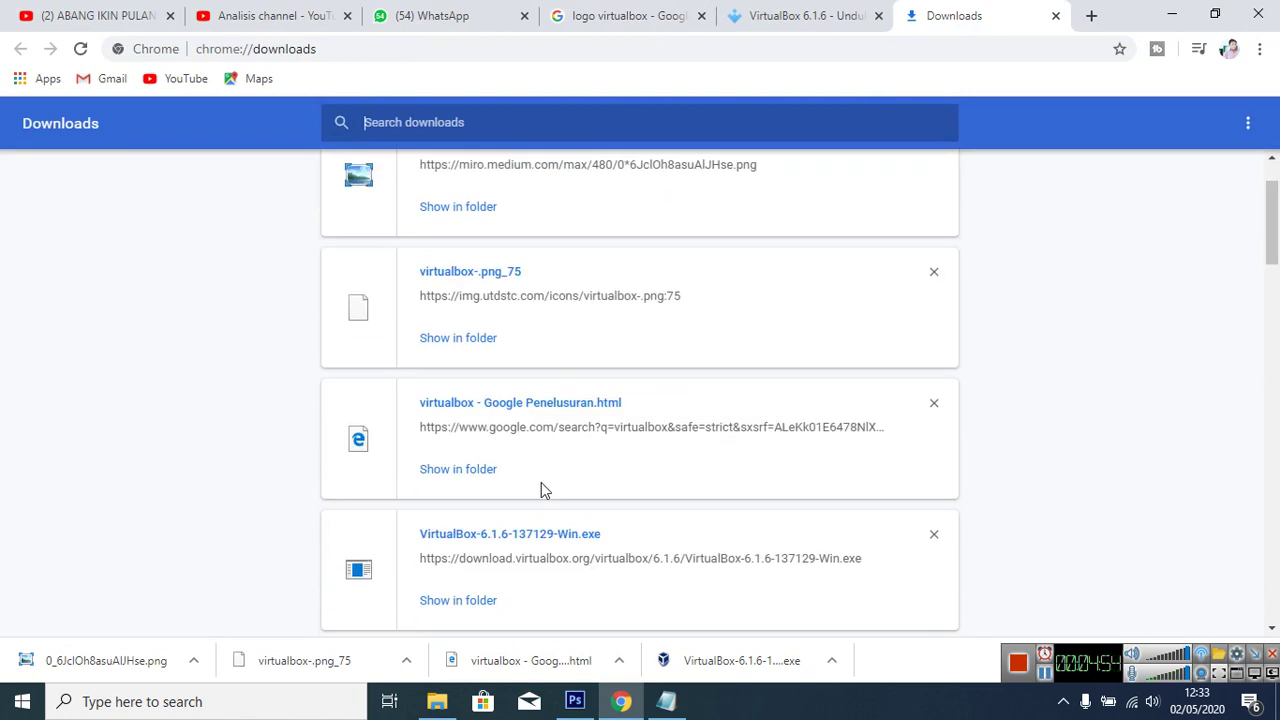
{"action": "scroll", "coordinate": [543, 491], "scroll_direction": "up", "scroll_amount": 1}
{"action": "scroll", "coordinate": [543, 491], "scroll_direction": "down", "scroll_amount": 4}
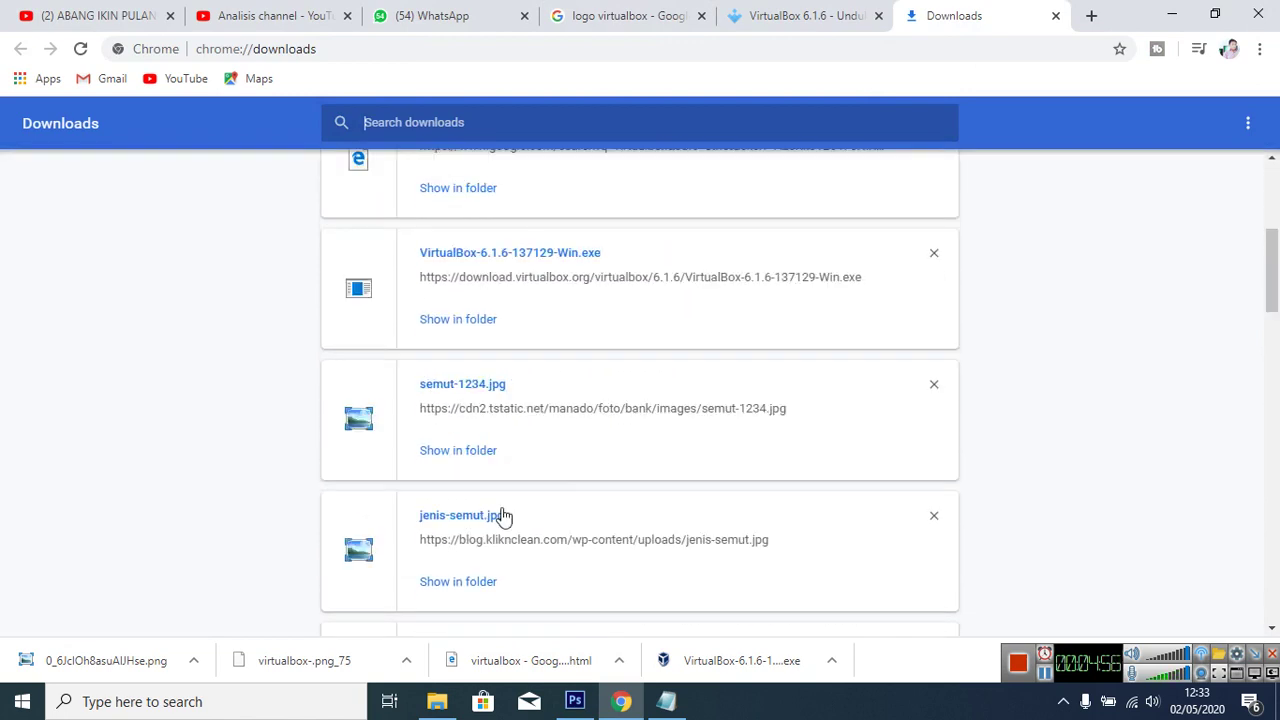
{"action": "left_click", "coordinate": [458, 451]}
{"action": "left_click", "coordinate": [455, 320]}
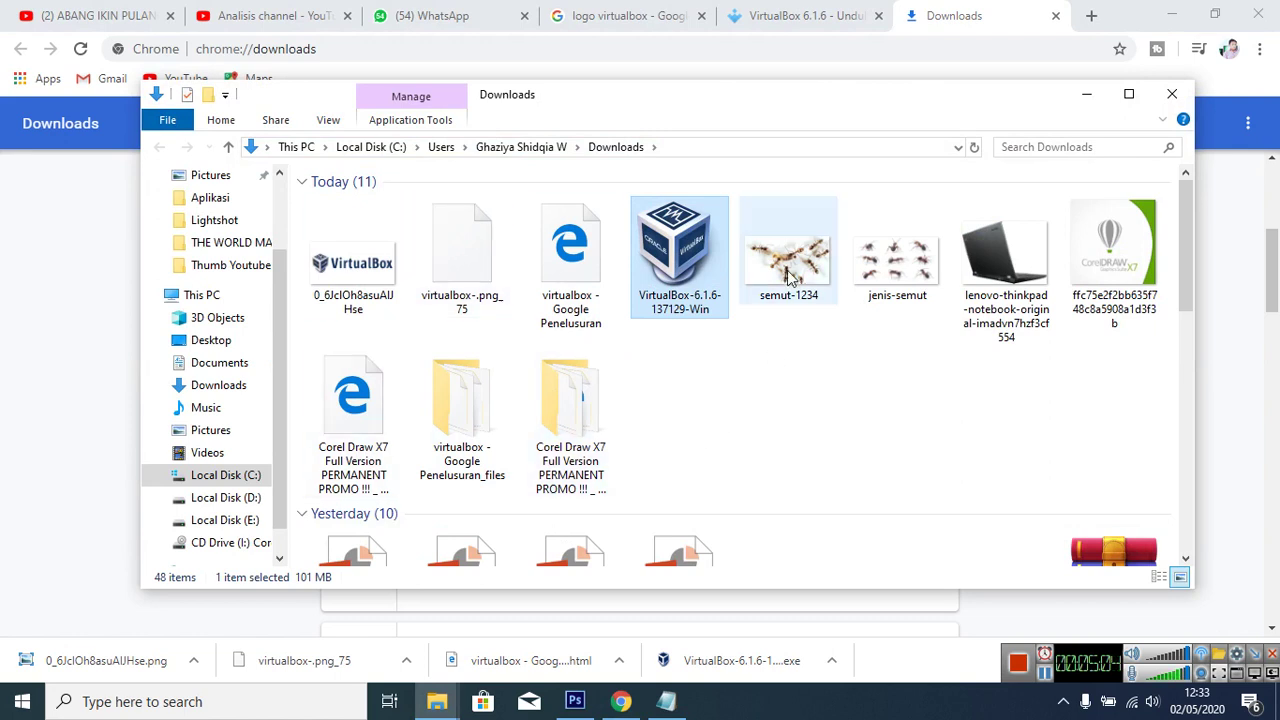
Open the VirtualBox-6.1.6-137129-Win installer from the Downloads folder and allow it to run
{"action": "right_click", "coordinate": [653, 258]}
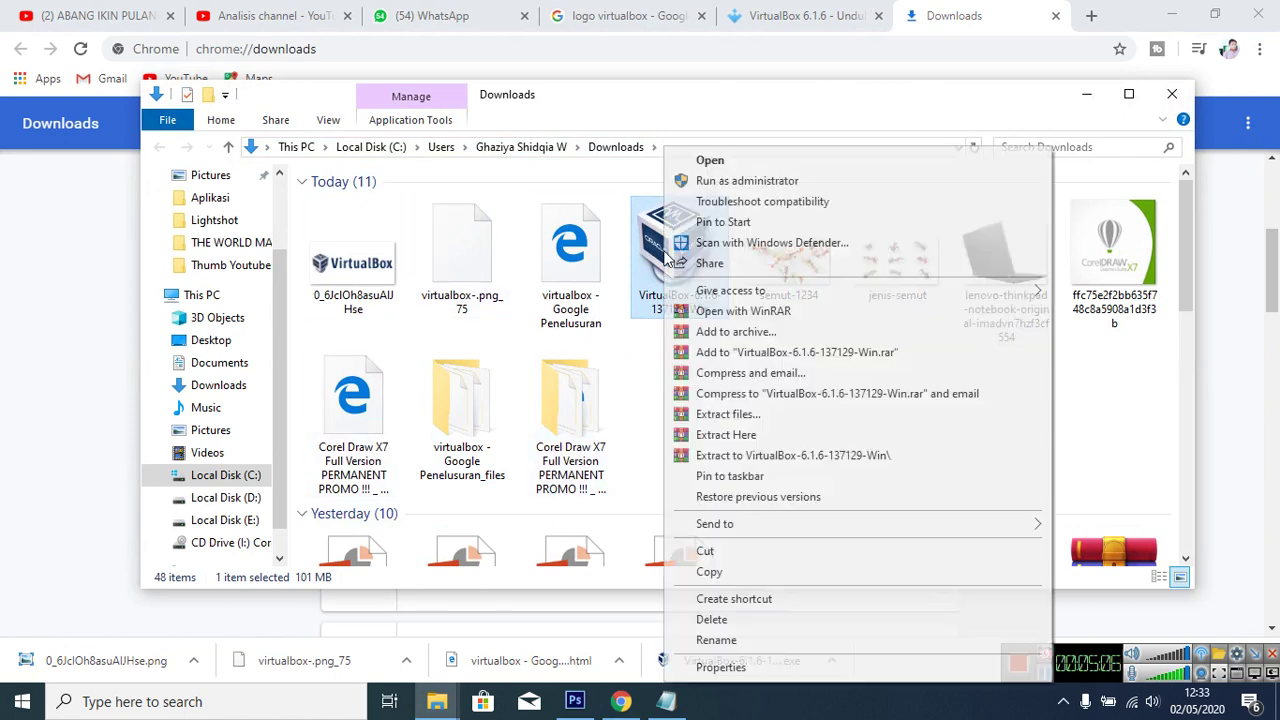
{"action": "left_click", "coordinate": [708, 161]}
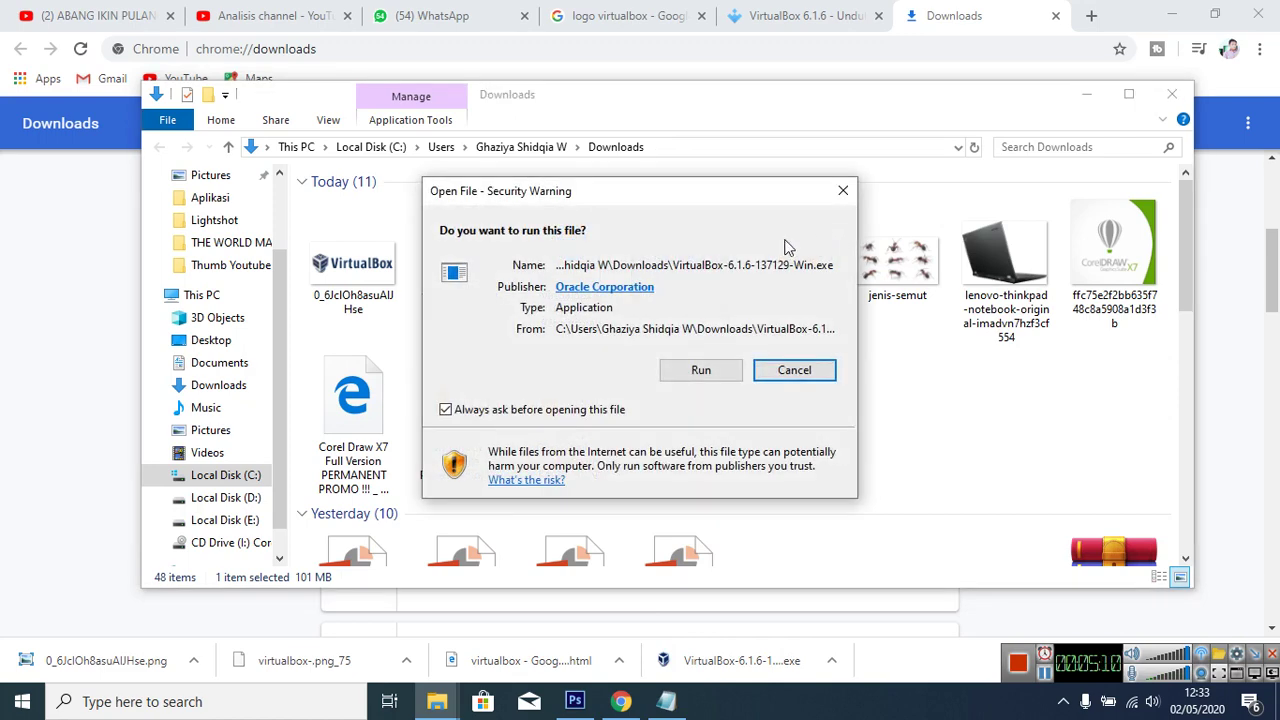
{"action": "left_click", "coordinate": [699, 371]}
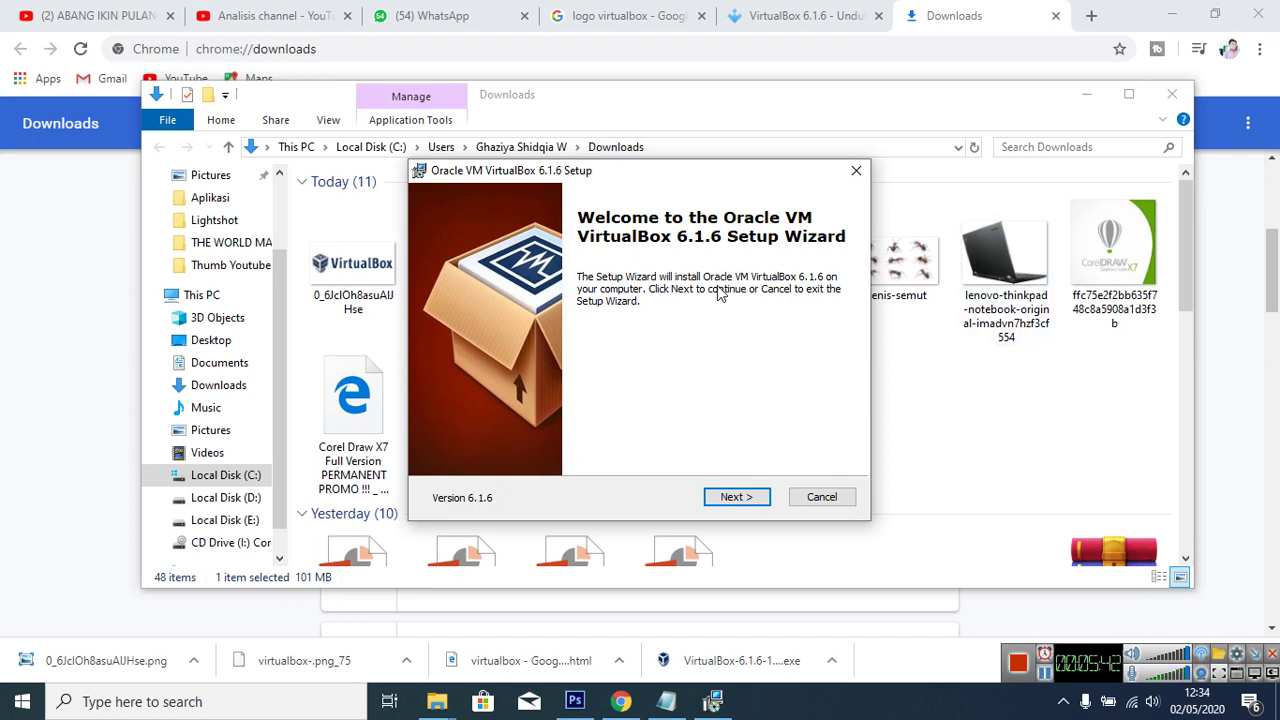
Accept the default features, location and shortcut options in the VirtualBox 6.1.6 setup wizard and start the installation
{"action": "left_click", "coordinate": [735, 496]}
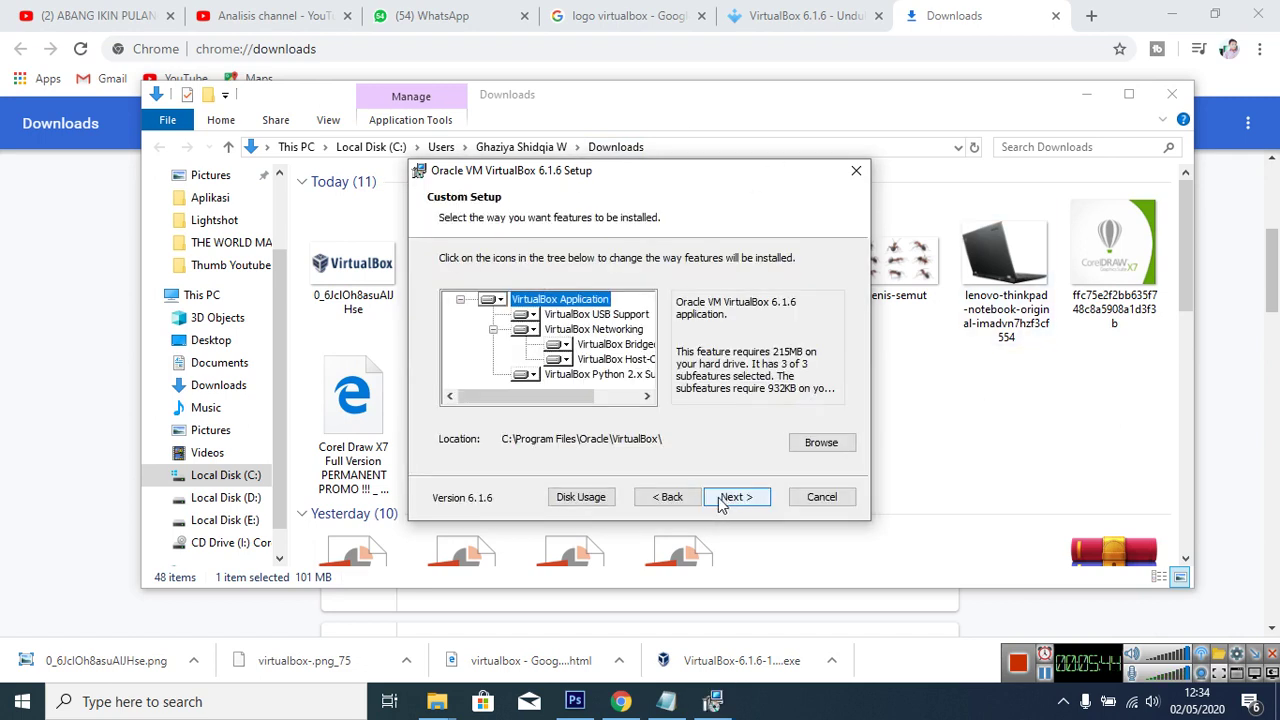
{"action": "left_click", "coordinate": [740, 497]}
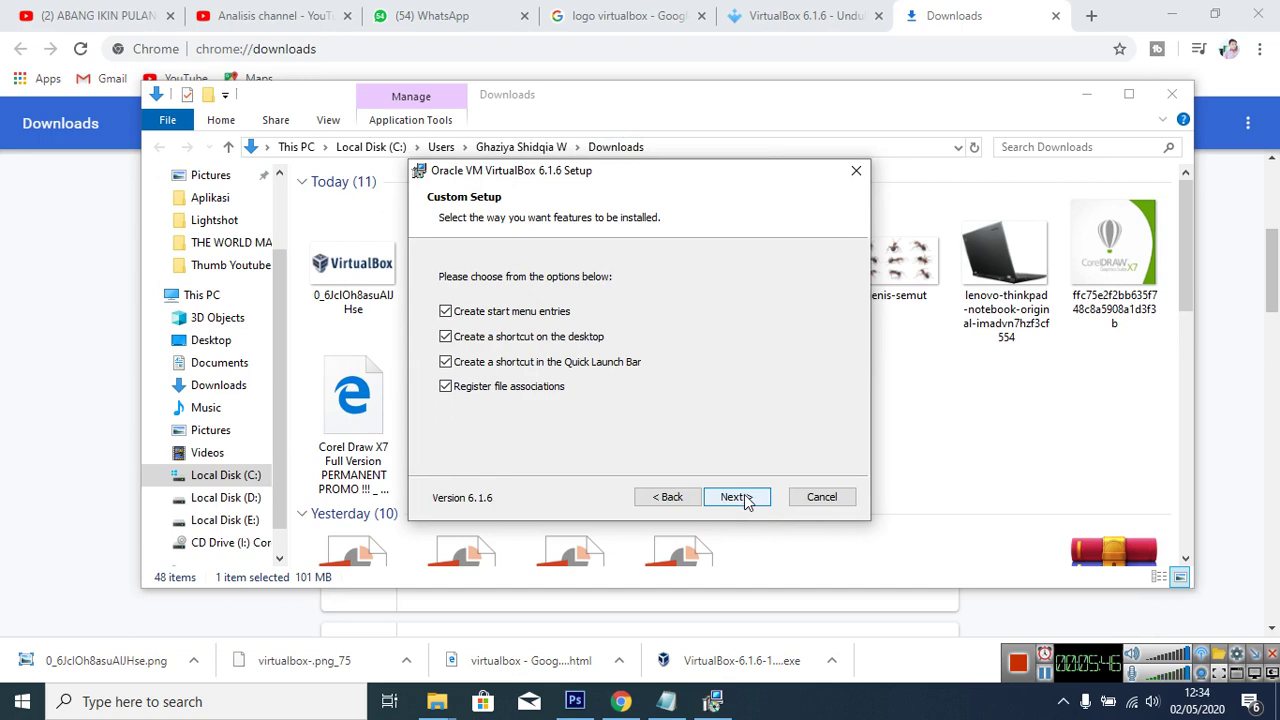
{"action": "left_click", "coordinate": [744, 498]}
{"action": "left_click", "coordinate": [744, 498]}
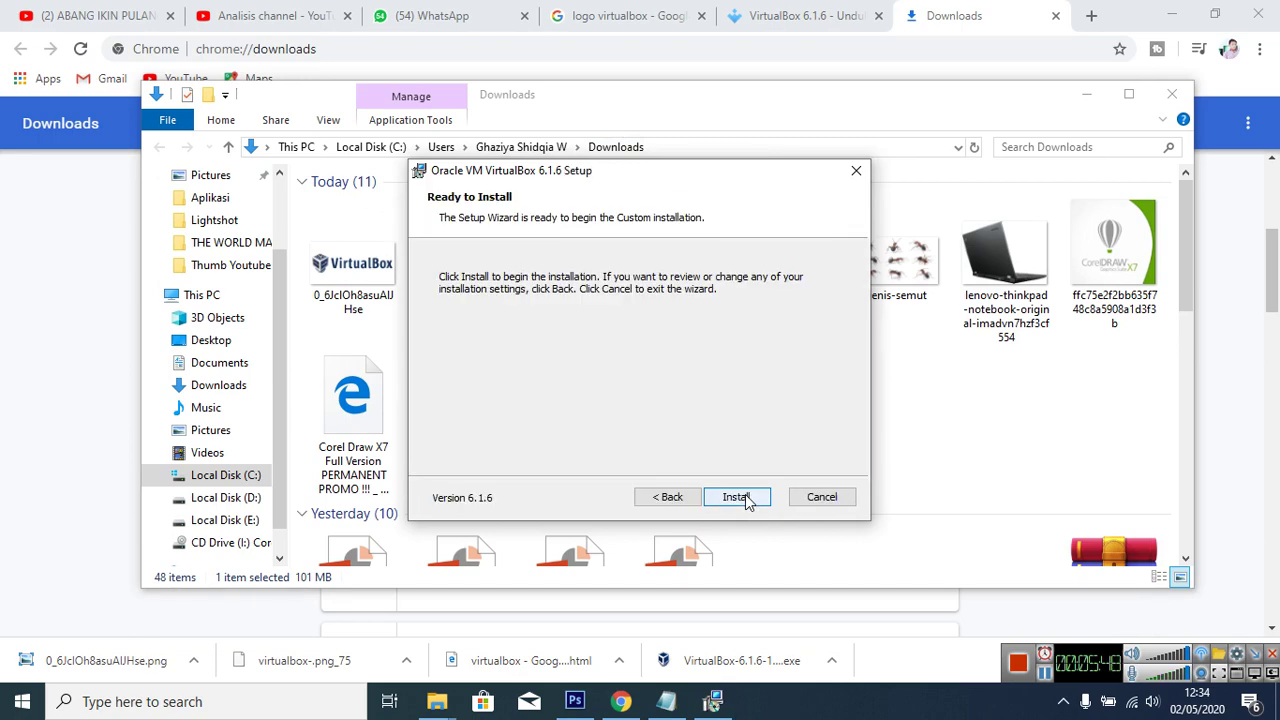
{"action": "left_click", "coordinate": [746, 494]}
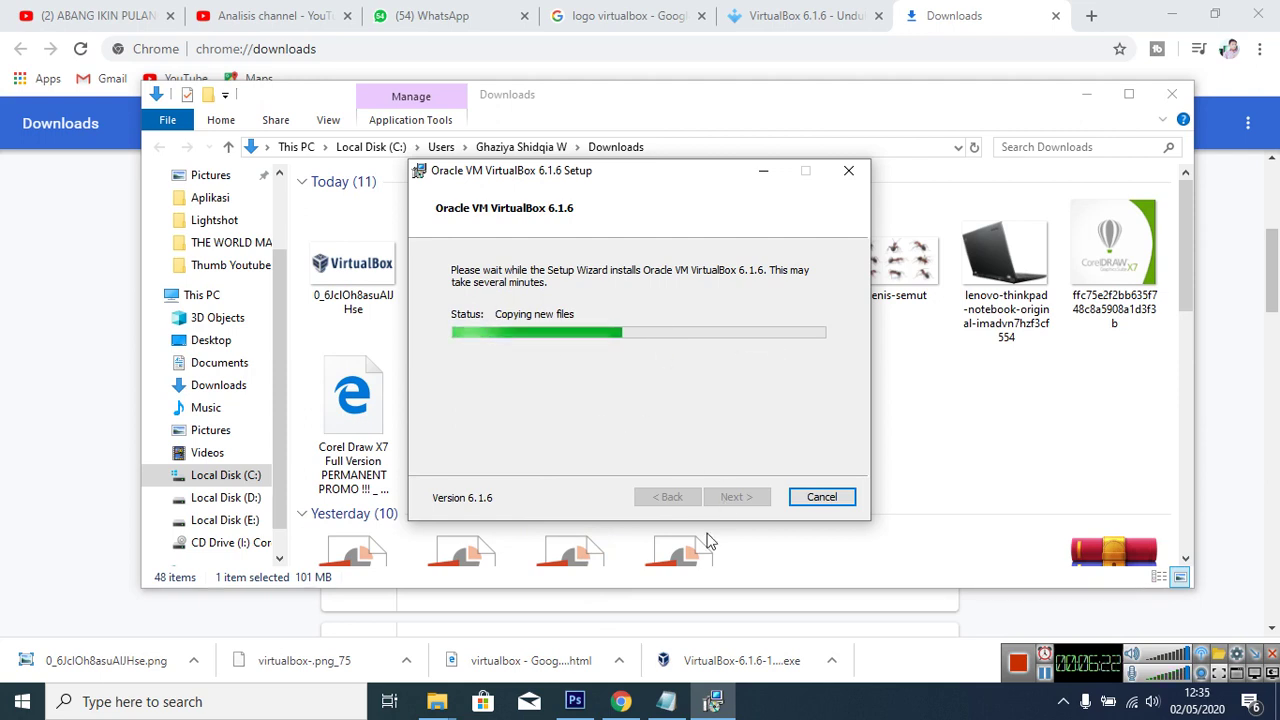
Switch to Photoshop and copy the VirtualBox logo from its PNG document into the lower part of Thumbed Youtube.psd
{"action": "left_click", "coordinate": [575, 701]}
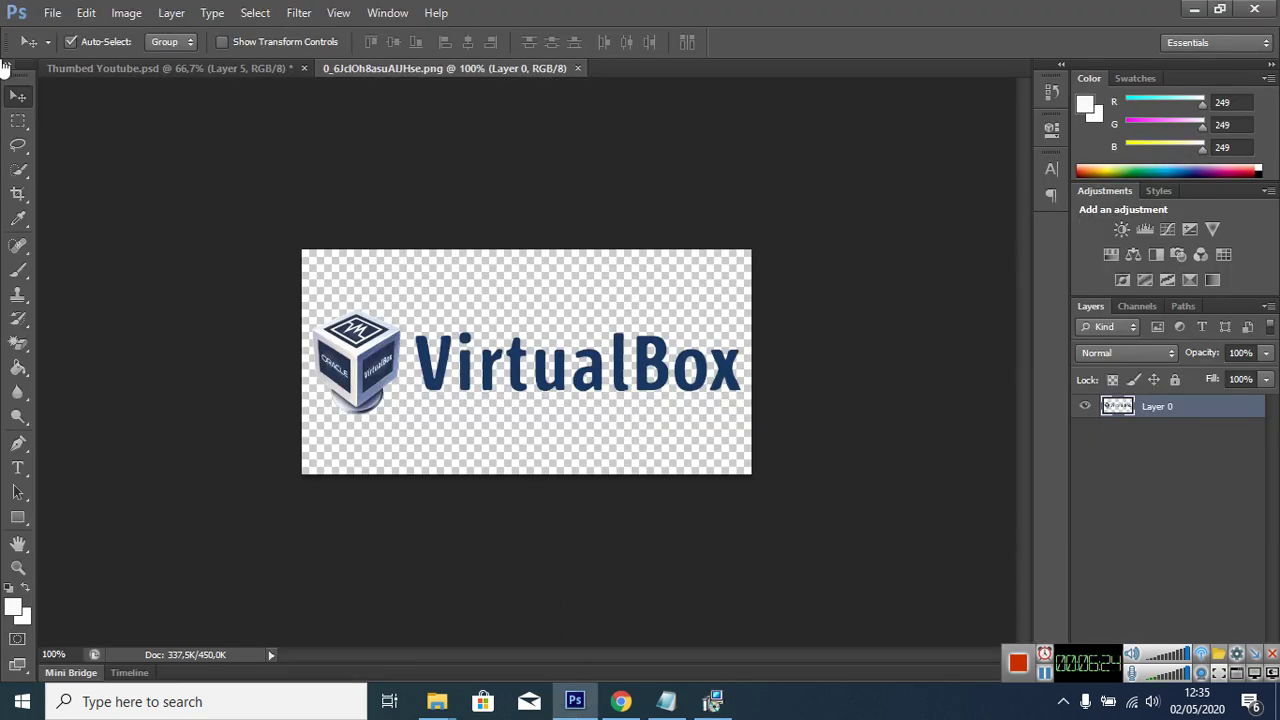
{"action": "left_click", "coordinate": [113, 70]}
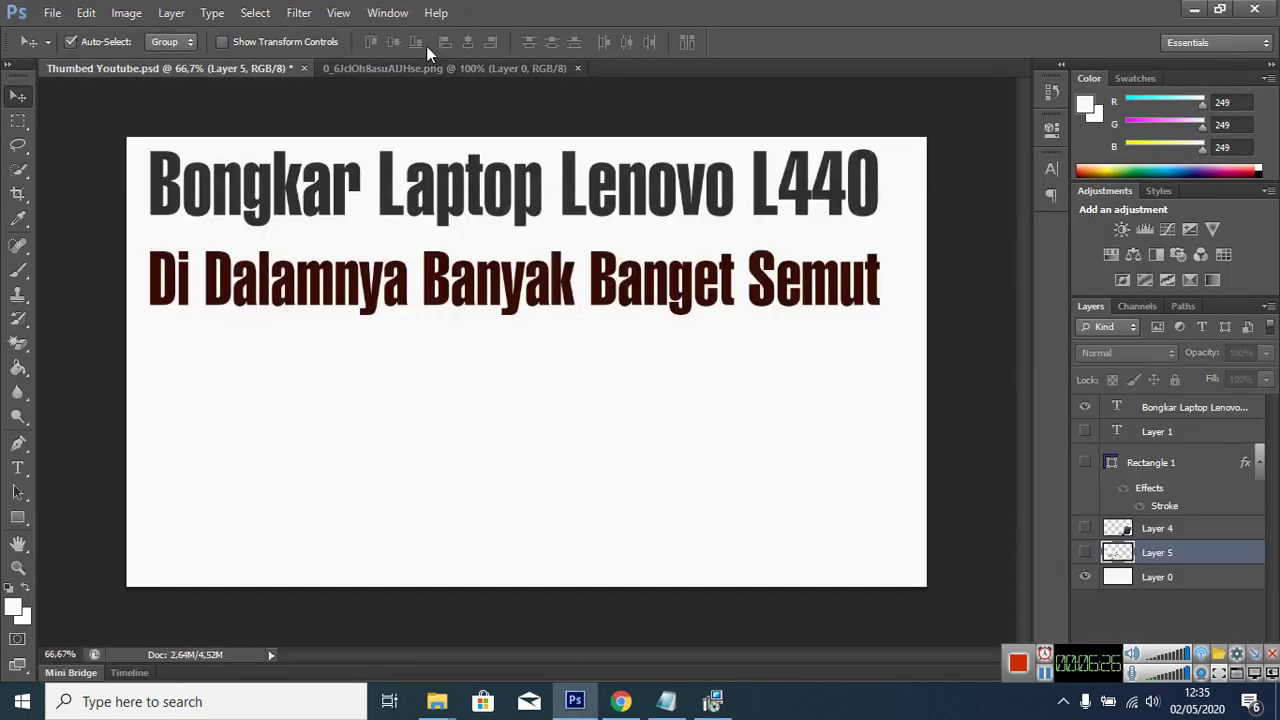
{"action": "left_click", "coordinate": [421, 70]}
{"action": "left_click_drag", "start_coordinate": [500, 360], "coordinate": [310, 470]}
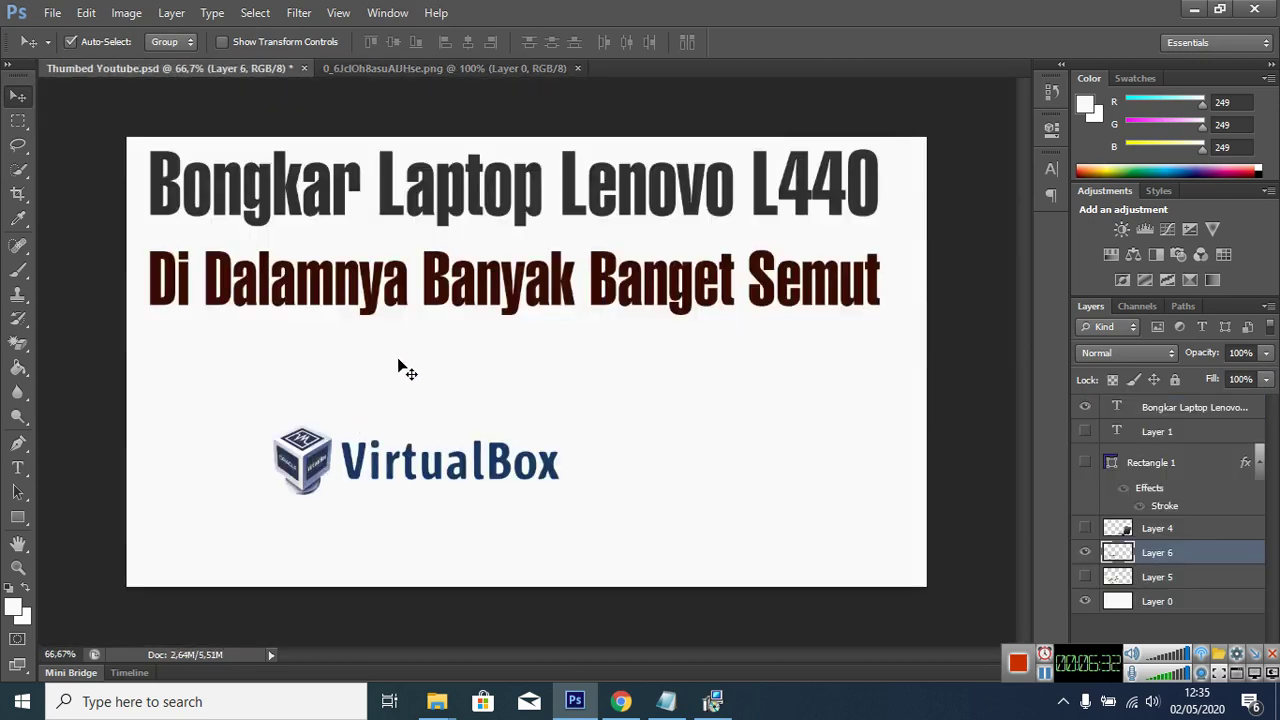
Enlarge the placed VirtualBox logo to about 190% and approve installing the Oracle Corporation Universal Serial Bus device software
{"action": "key", "text": "ctrl+t"}
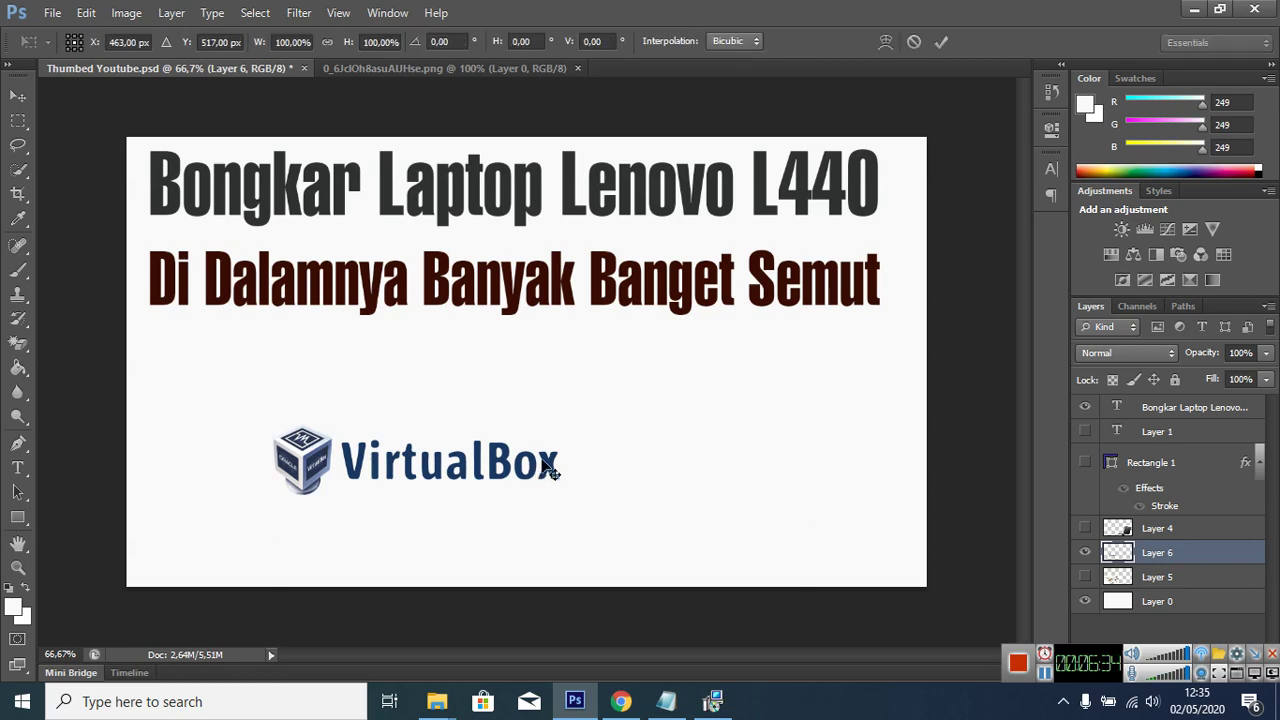
{"action": "left_click_drag", "start_coordinate": [559, 493], "coordinate": [811, 589]}
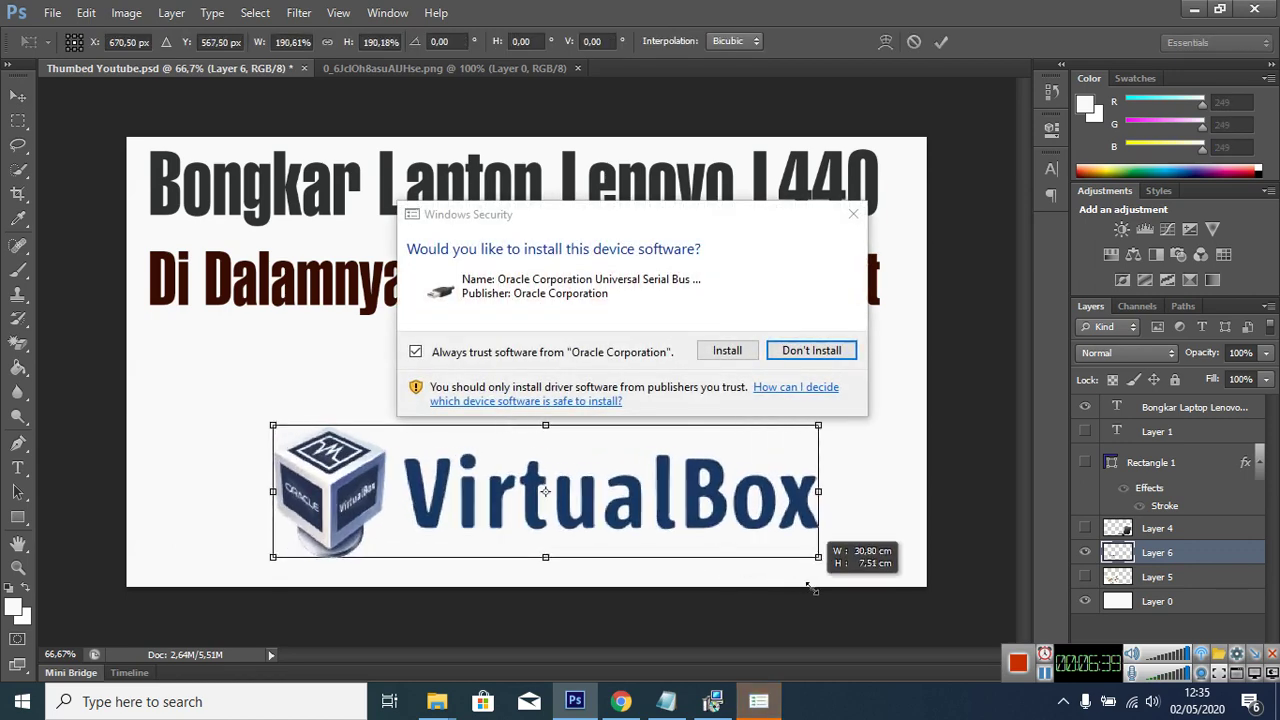
{"action": "left_click", "coordinate": [728, 351]}
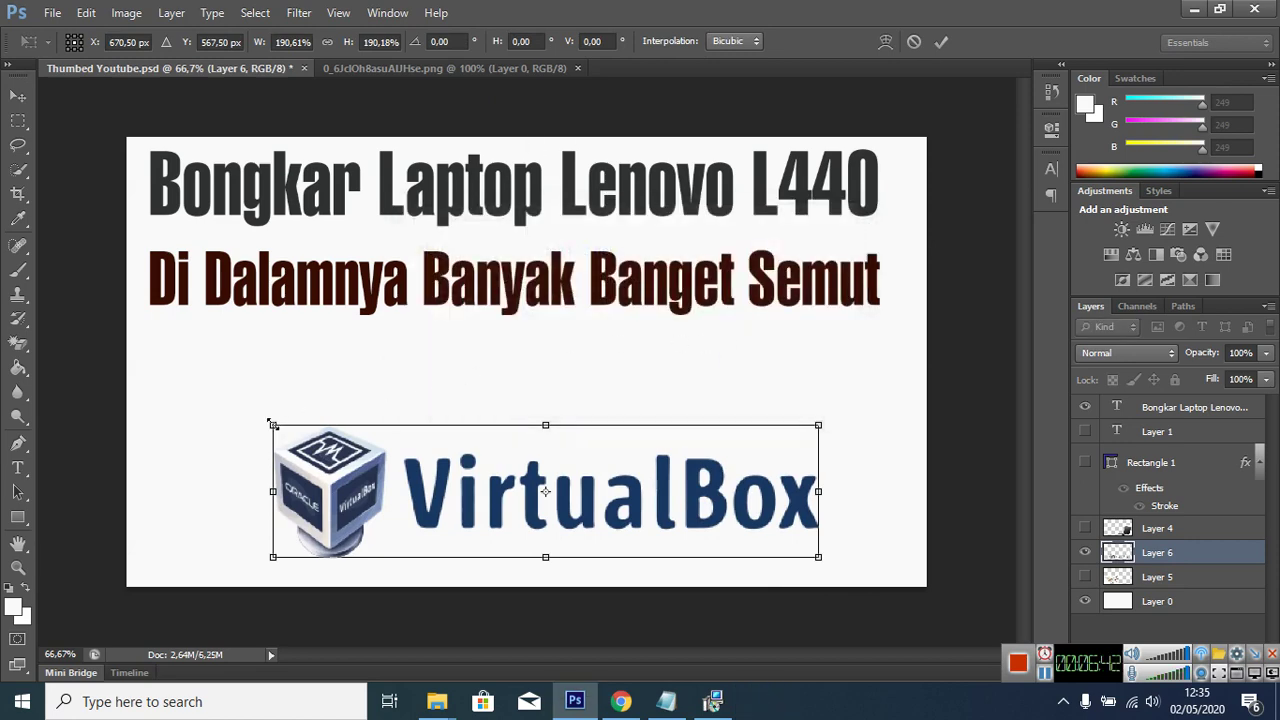
Enlarge the VirtualBox logo to about 269% so it spans the thumbnail's lower half, and apply the transformation
{"action": "left_click_drag", "start_coordinate": [272, 424], "coordinate": [135, 278]}
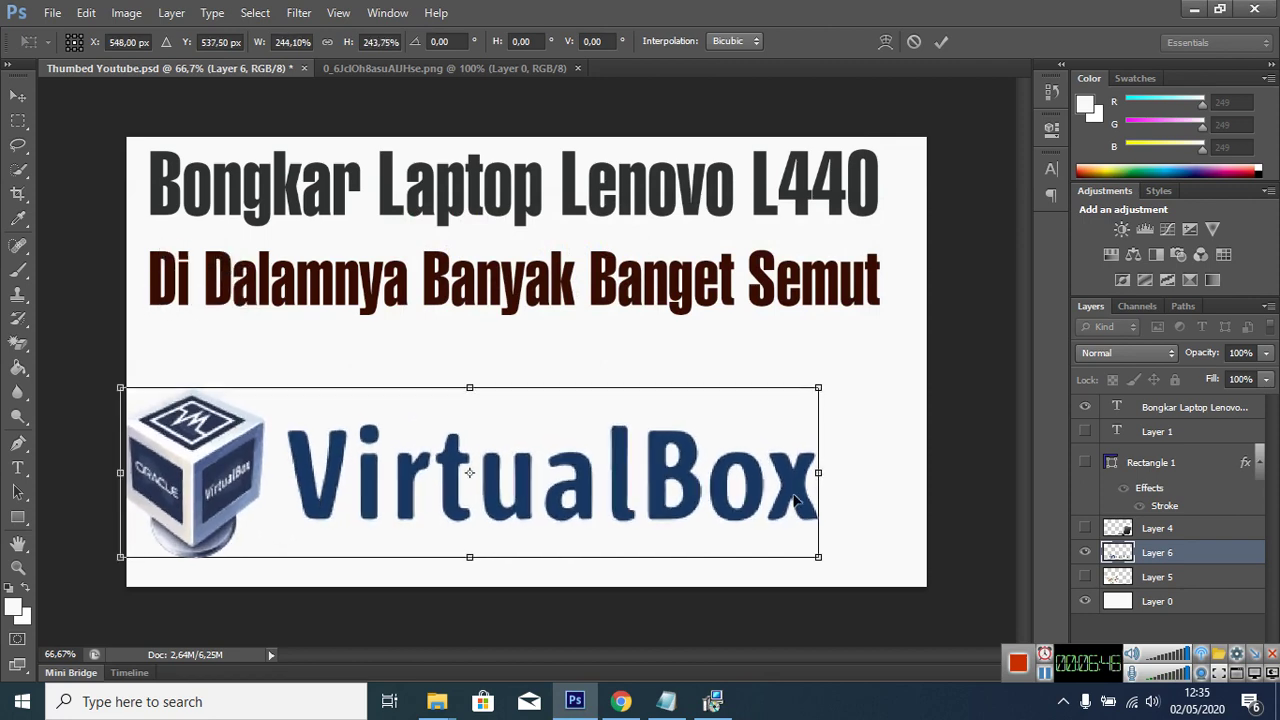
{"action": "left_click_drag", "start_coordinate": [865, 322], "coordinate": [873, 285]}
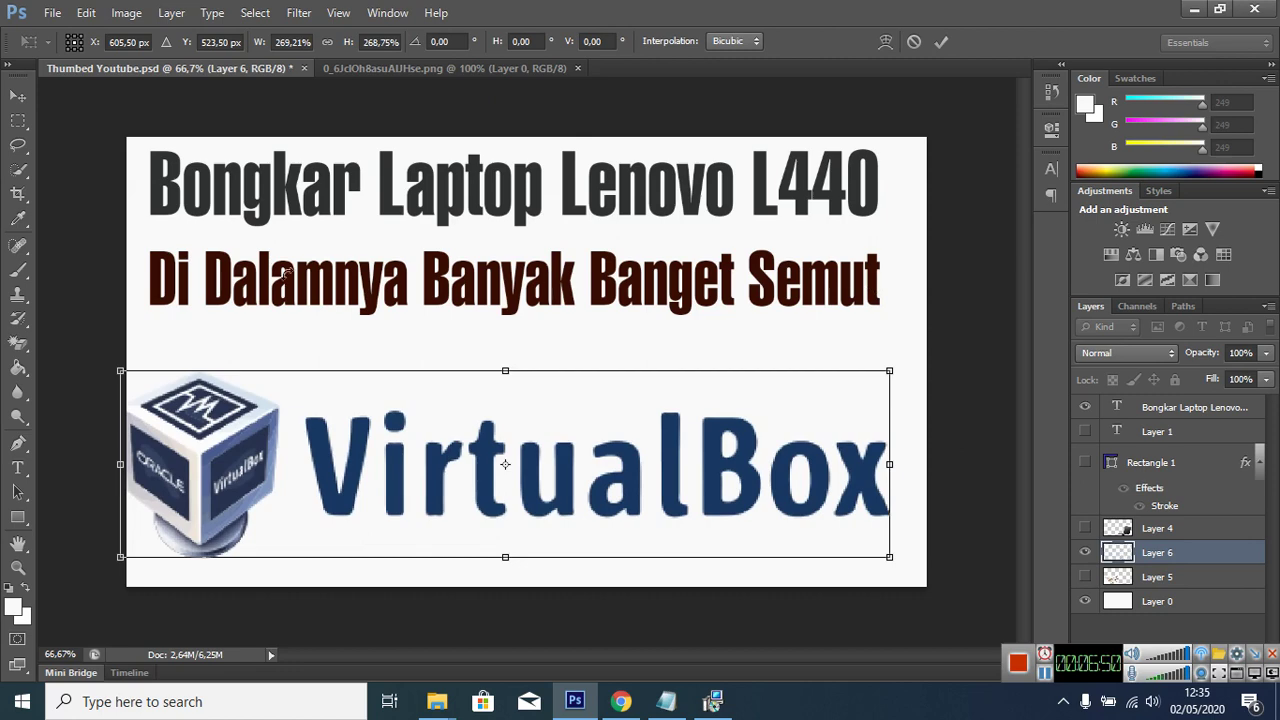
{"action": "left_click", "coordinate": [20, 96]}
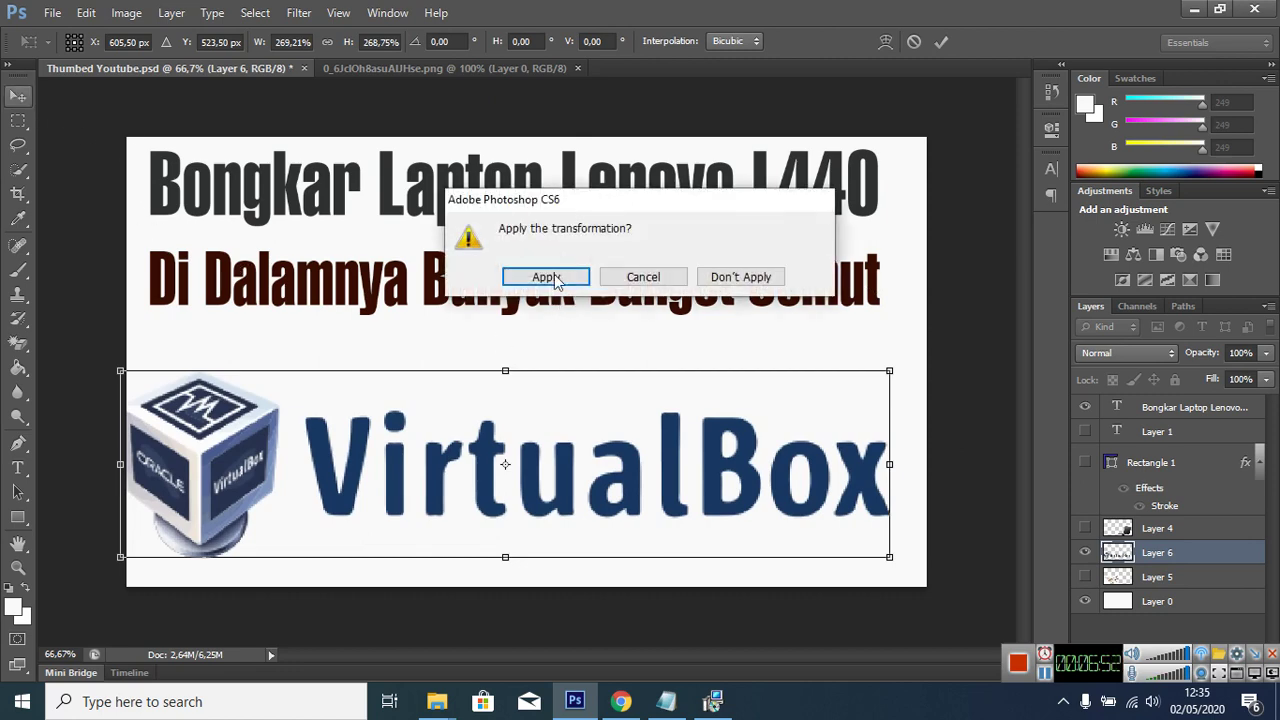
{"action": "left_click", "coordinate": [555, 277]}
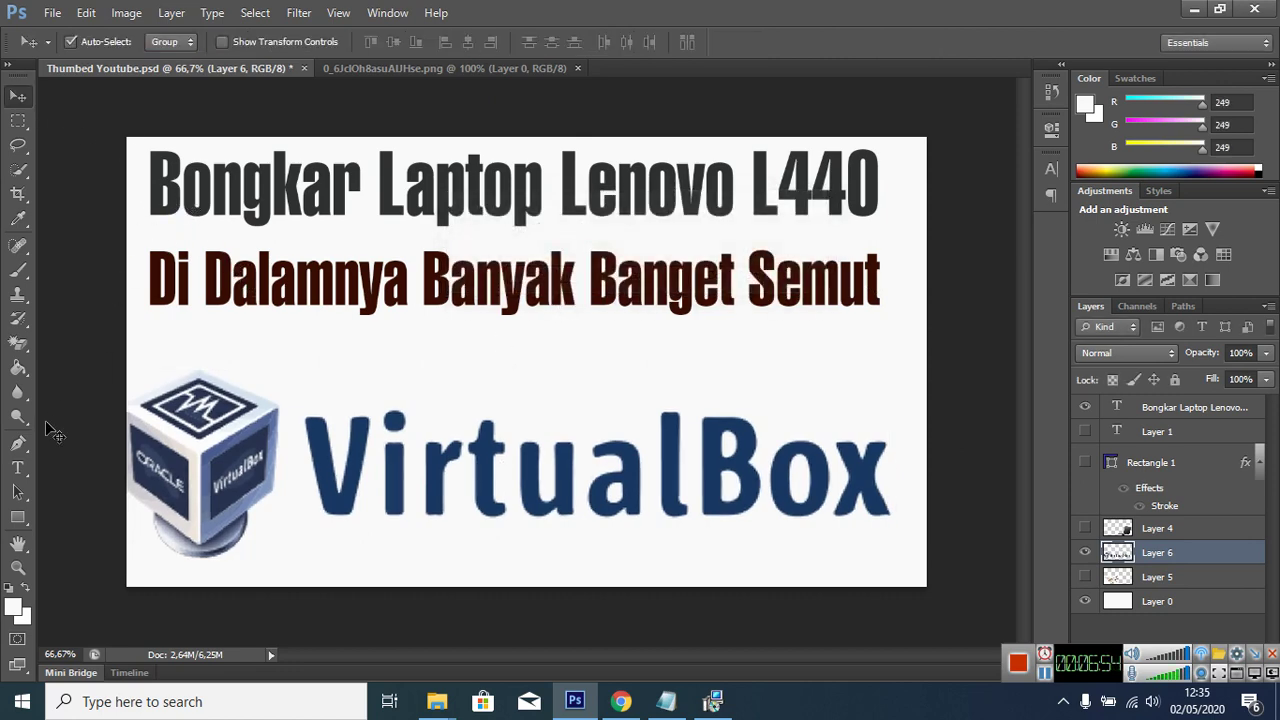
Replace the thumbnail's whole headline text with "Cara Instal", split onto two lines with Cara above Instal
{"action": "left_click", "coordinate": [18, 467]}
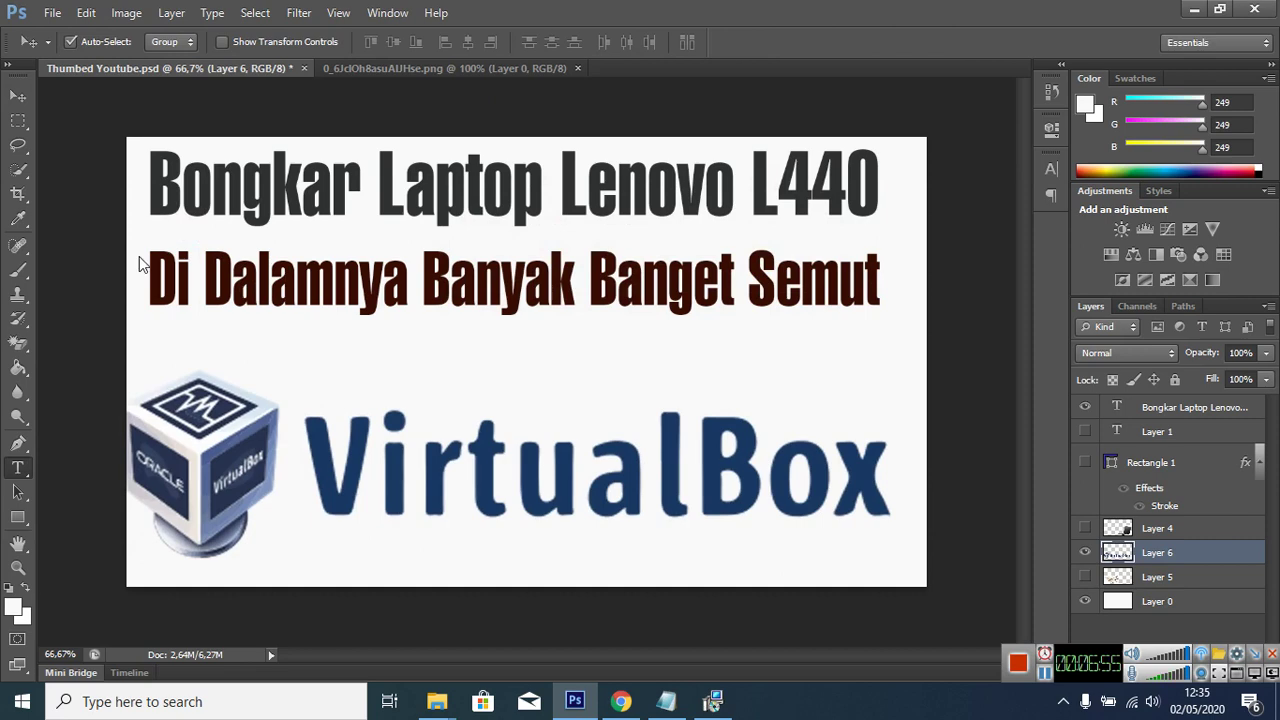
{"action": "left_click", "coordinate": [167, 191]}
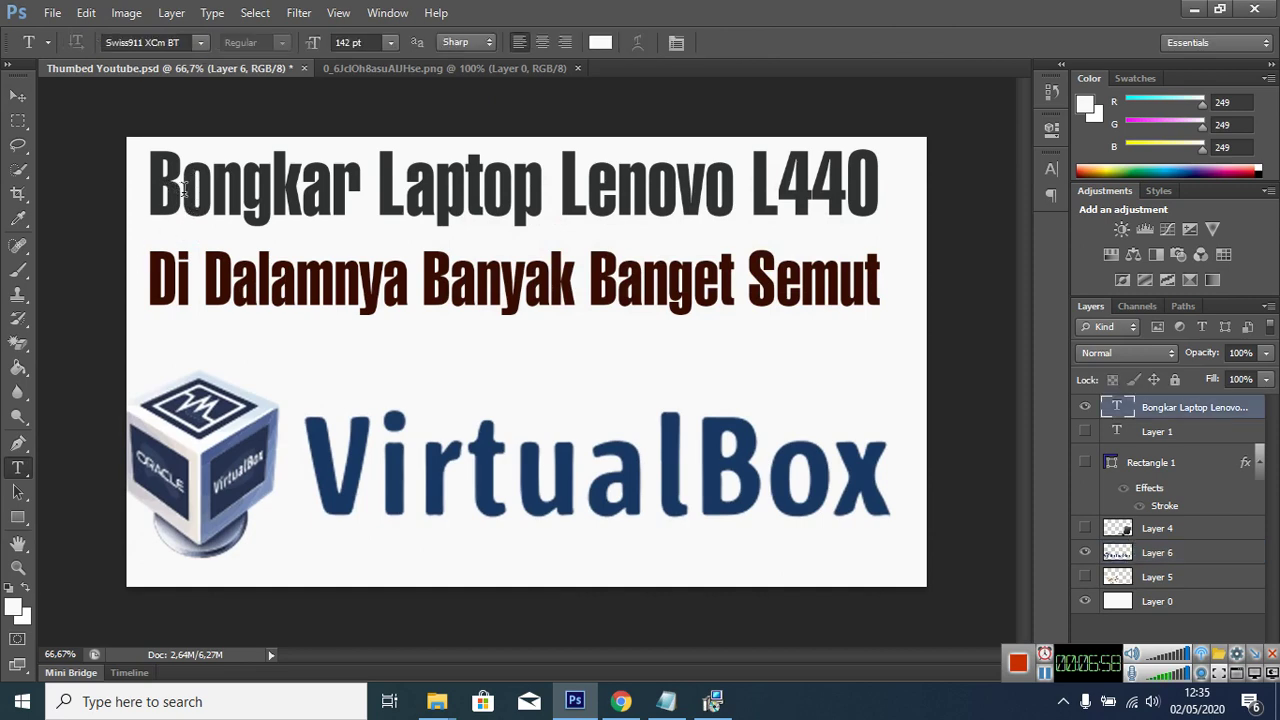
{"action": "left_click", "coordinate": [183, 190]}
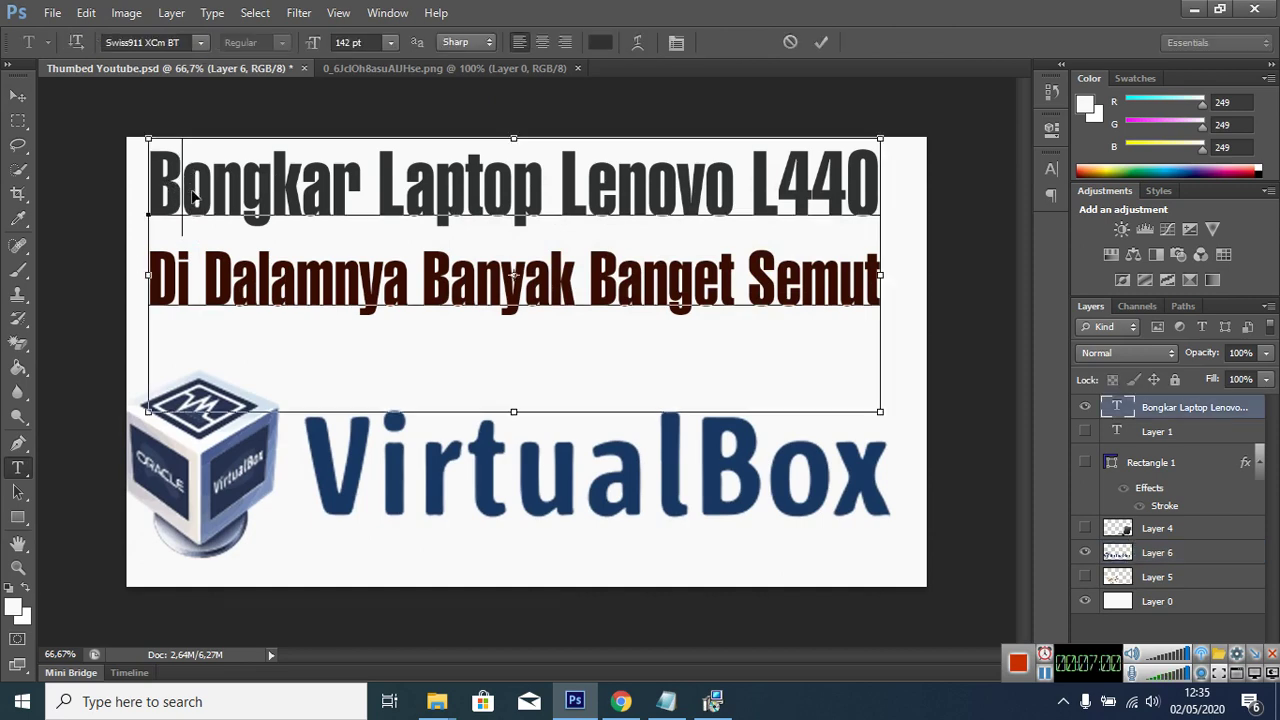
{"action": "key", "text": "ctrl+a"}
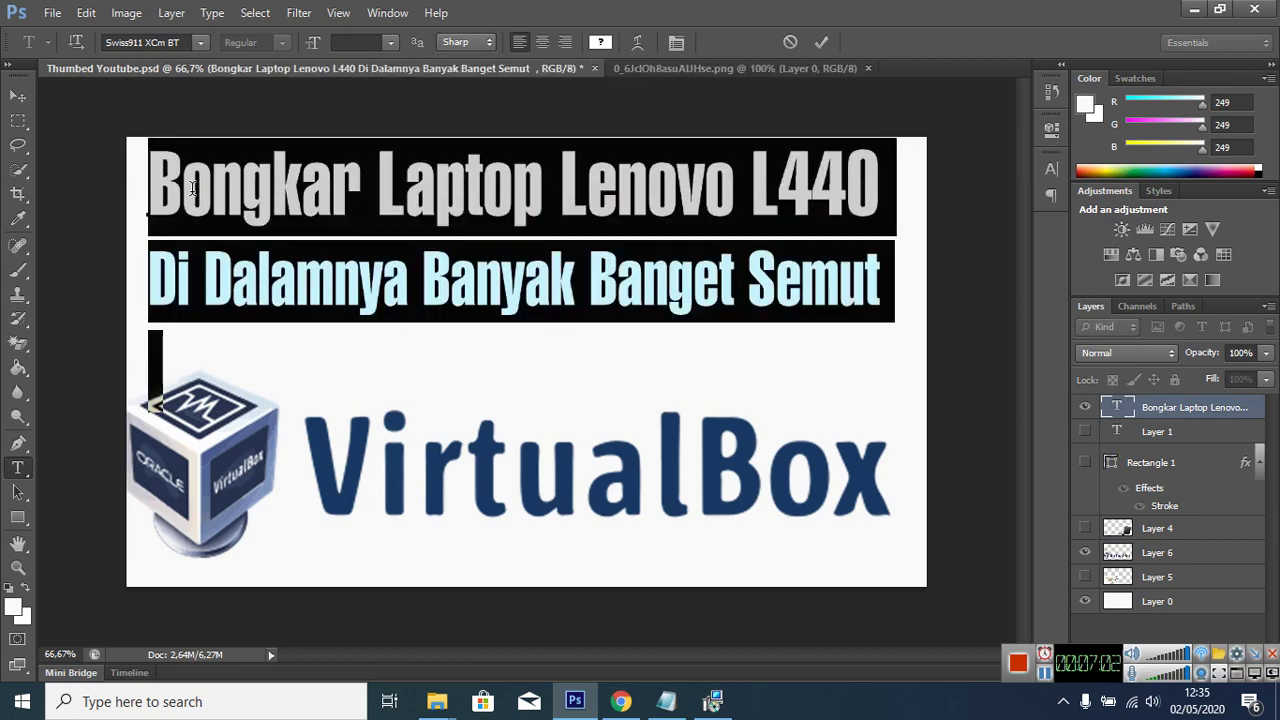
{"action": "type", "text": "C"}
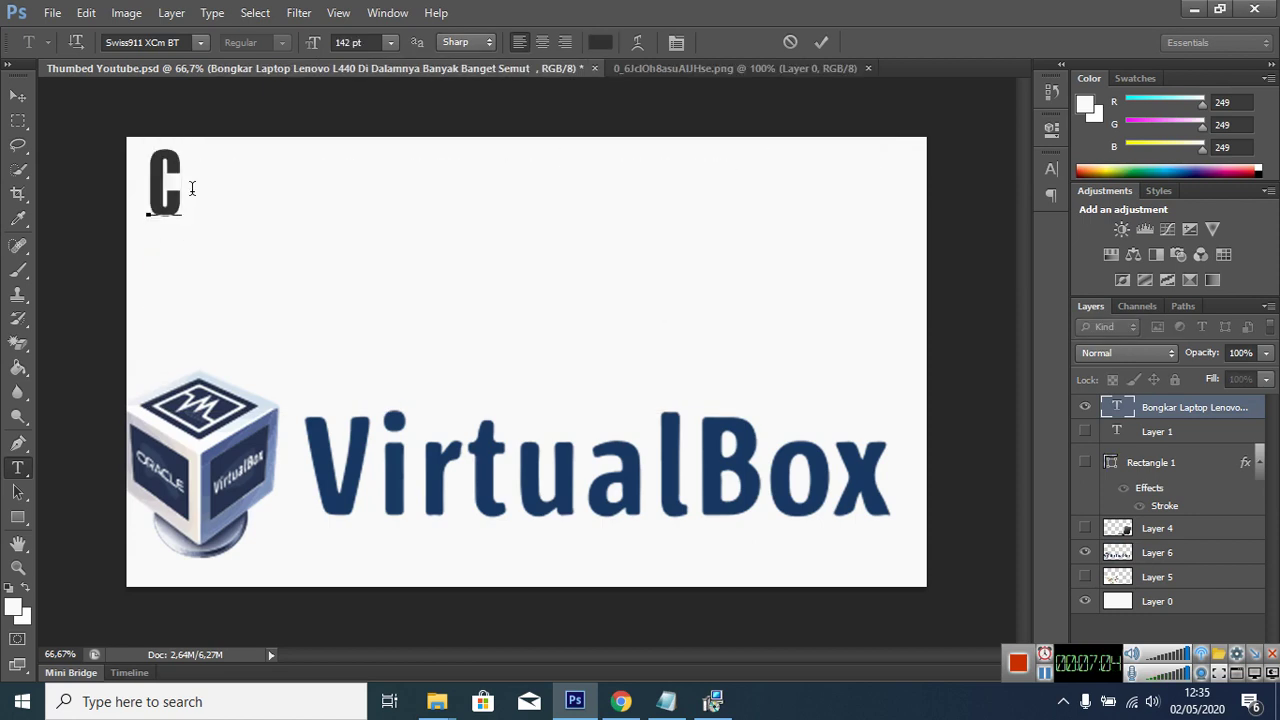
{"action": "type", "text": " ra I"}
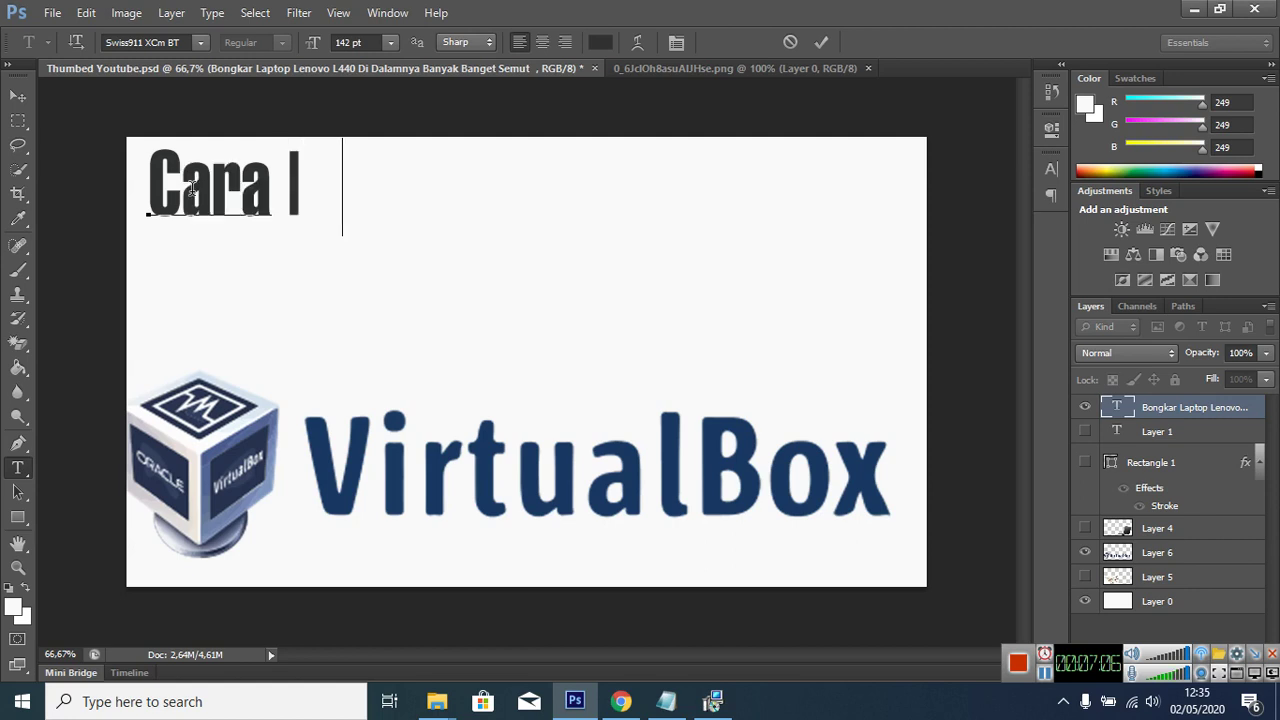
{"action": "type", "text": "Nstal"}
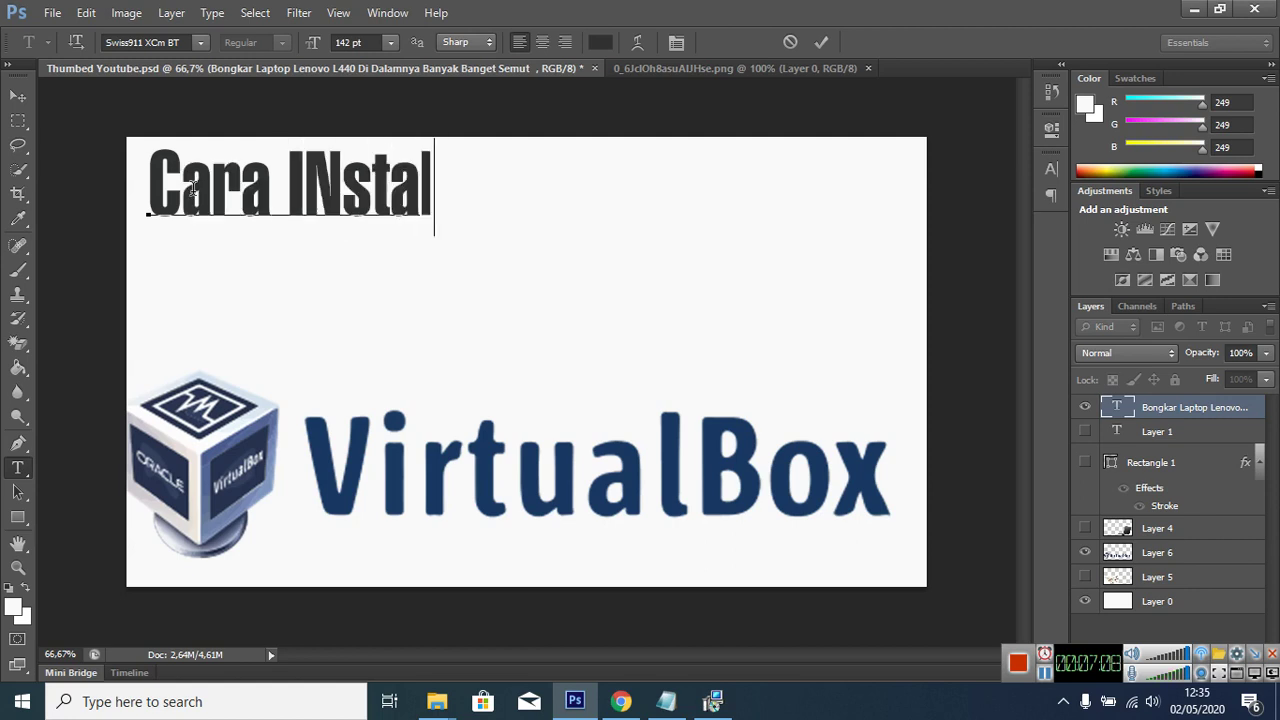
{"action": "left_click", "coordinate": [338, 200]}
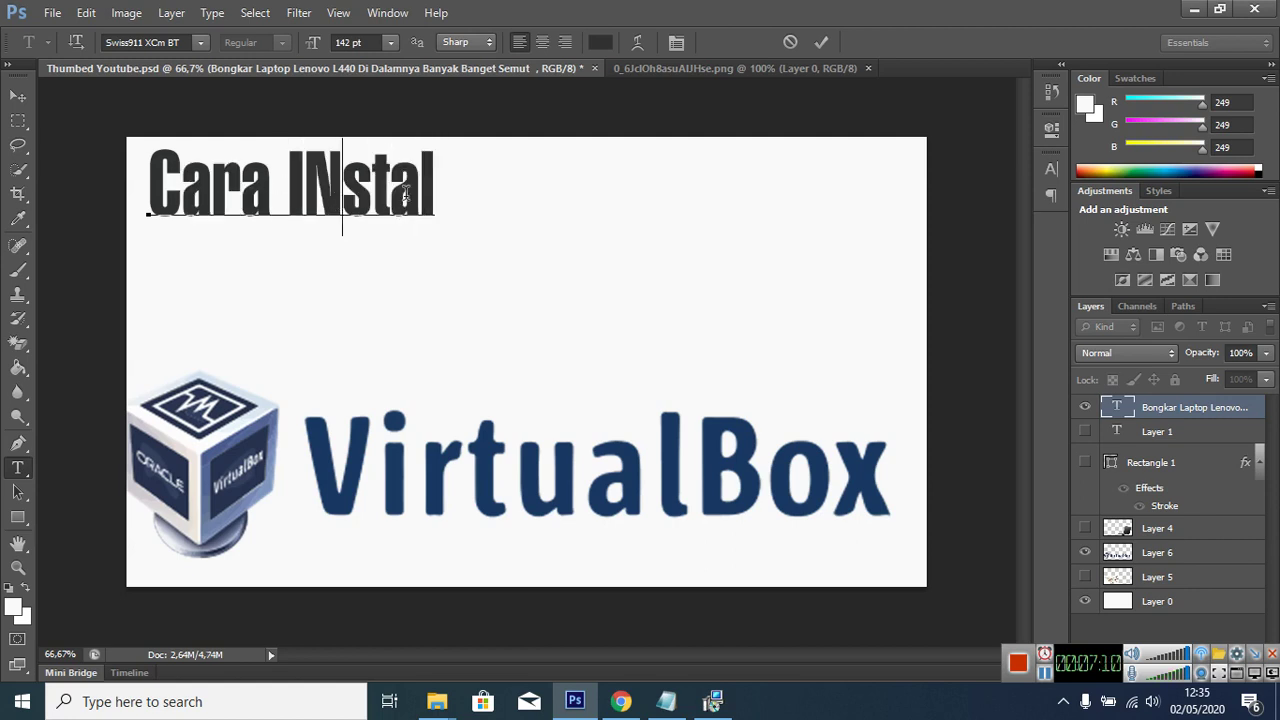
{"action": "key", "text": "BackSpace"}
{"action": "type", "text": "n"}
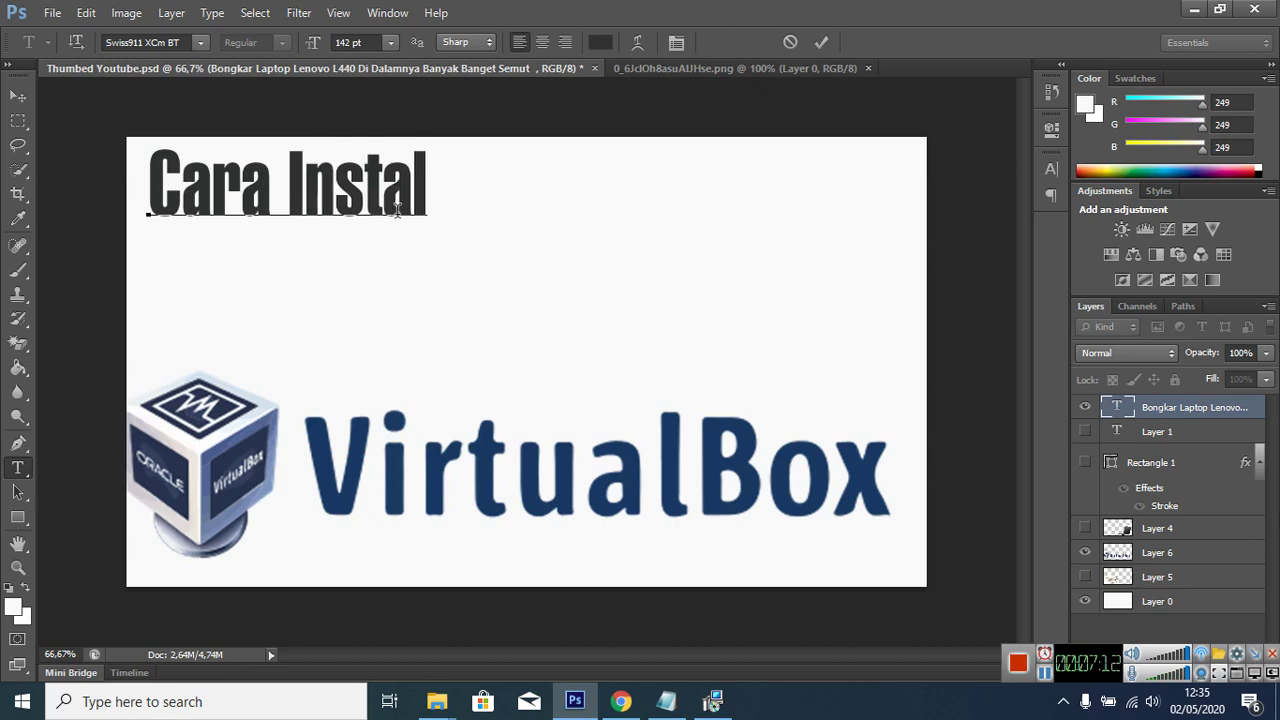
{"action": "left_click", "coordinate": [289, 197]}
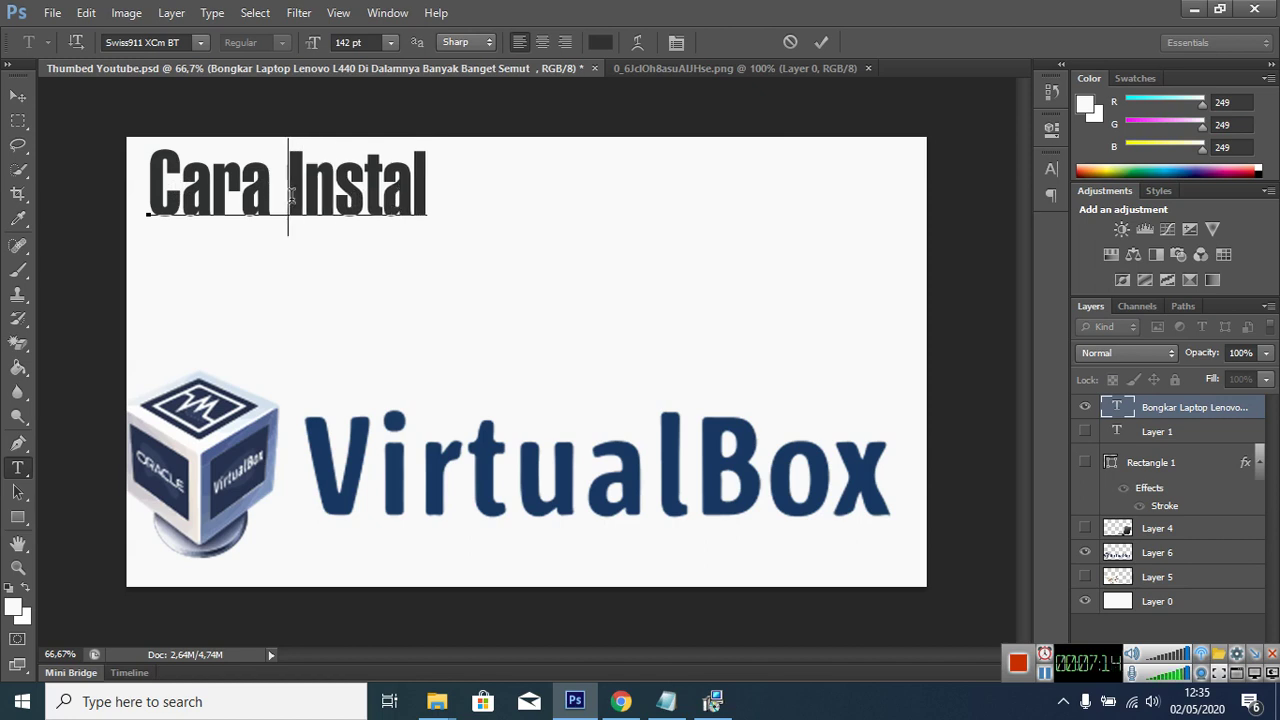
{"action": "key", "text": "Return"}
Set the font size of the whole two-line Cara Instal headline to 120 pt
{"action": "left_click_drag", "start_coordinate": [292, 284], "coordinate": [148, 190]}
{"action": "key", "text": "ctrl"}
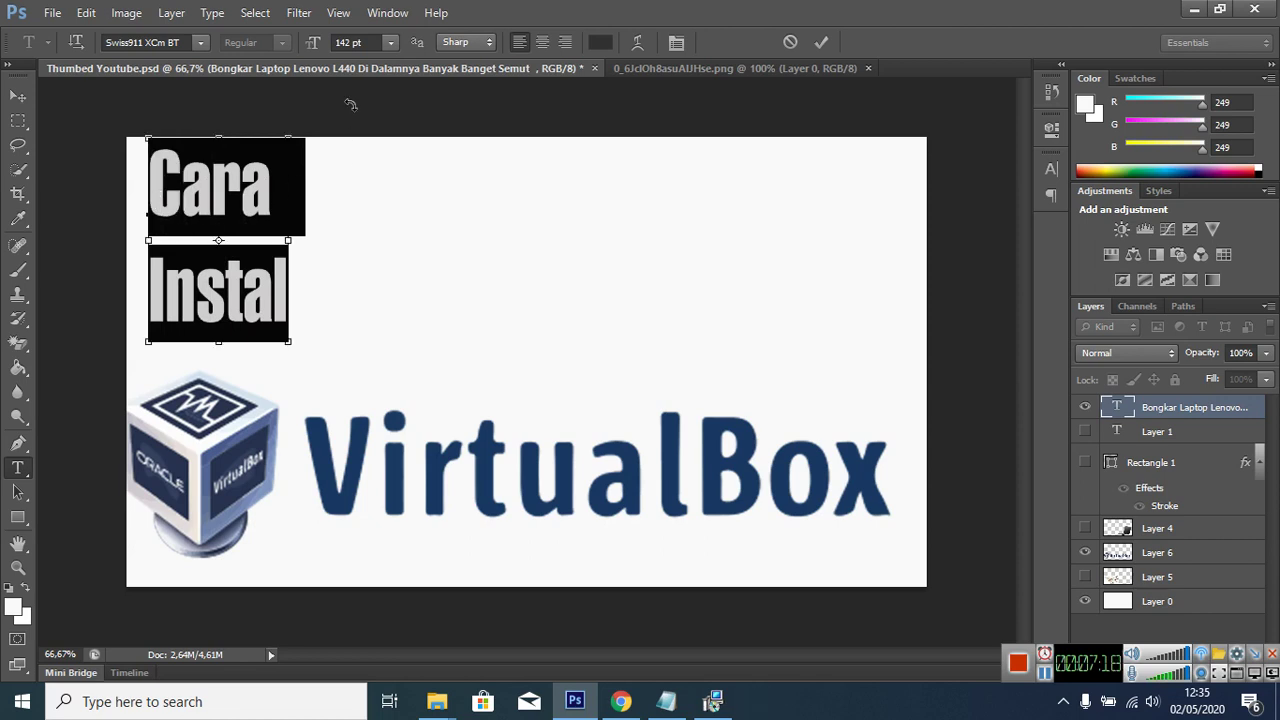
{"action": "left_click", "coordinate": [355, 42]}
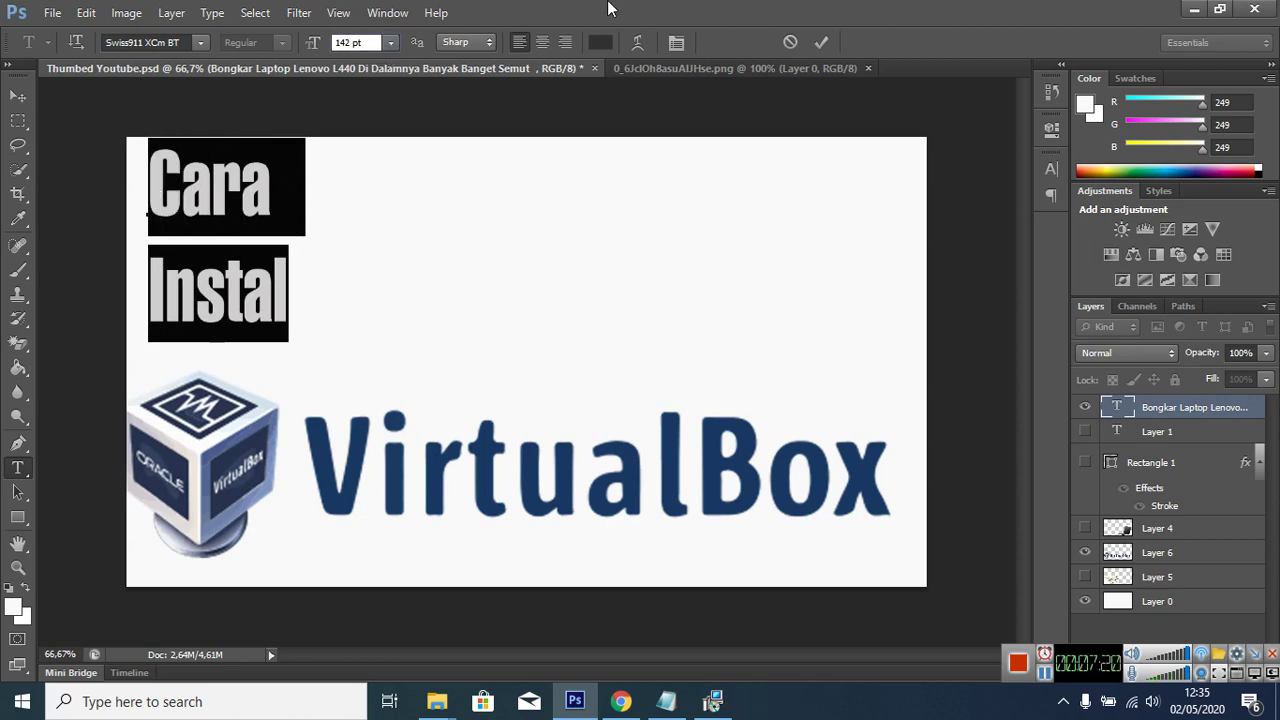
{"action": "key", "text": "BackSpace"}
{"action": "key", "text": "BackSpace"}
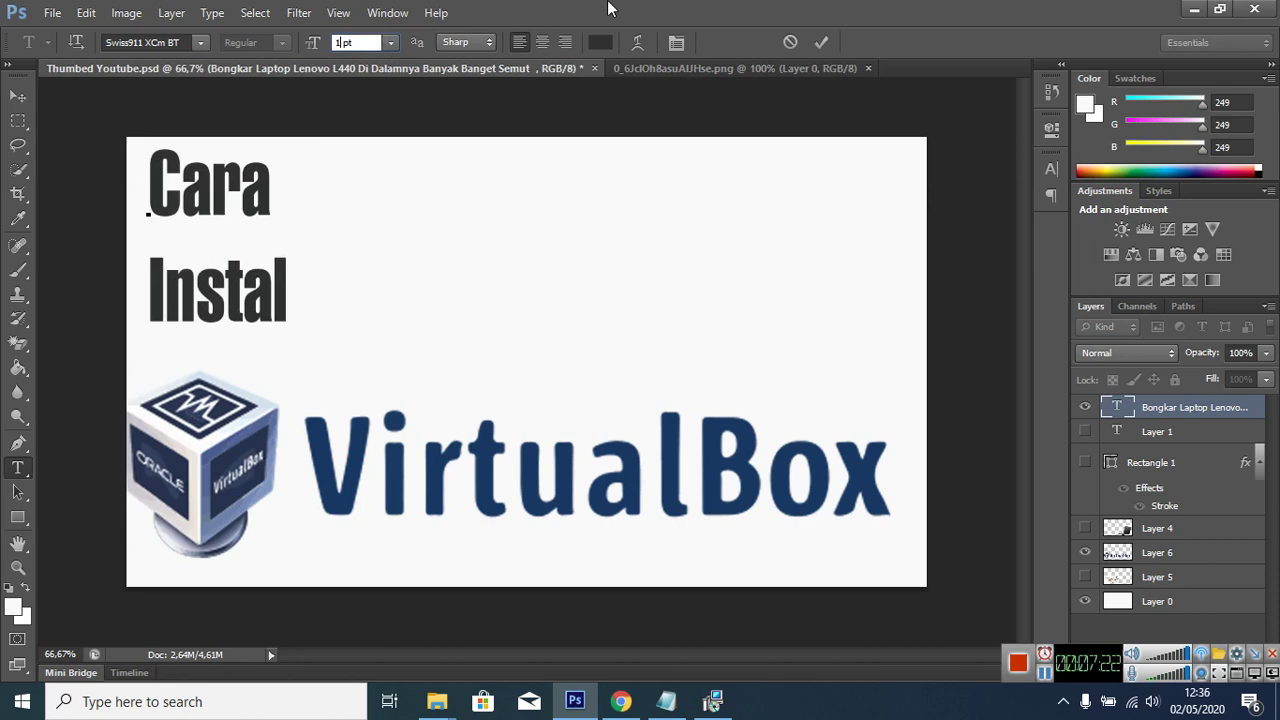
{"action": "type", "text": "1"}
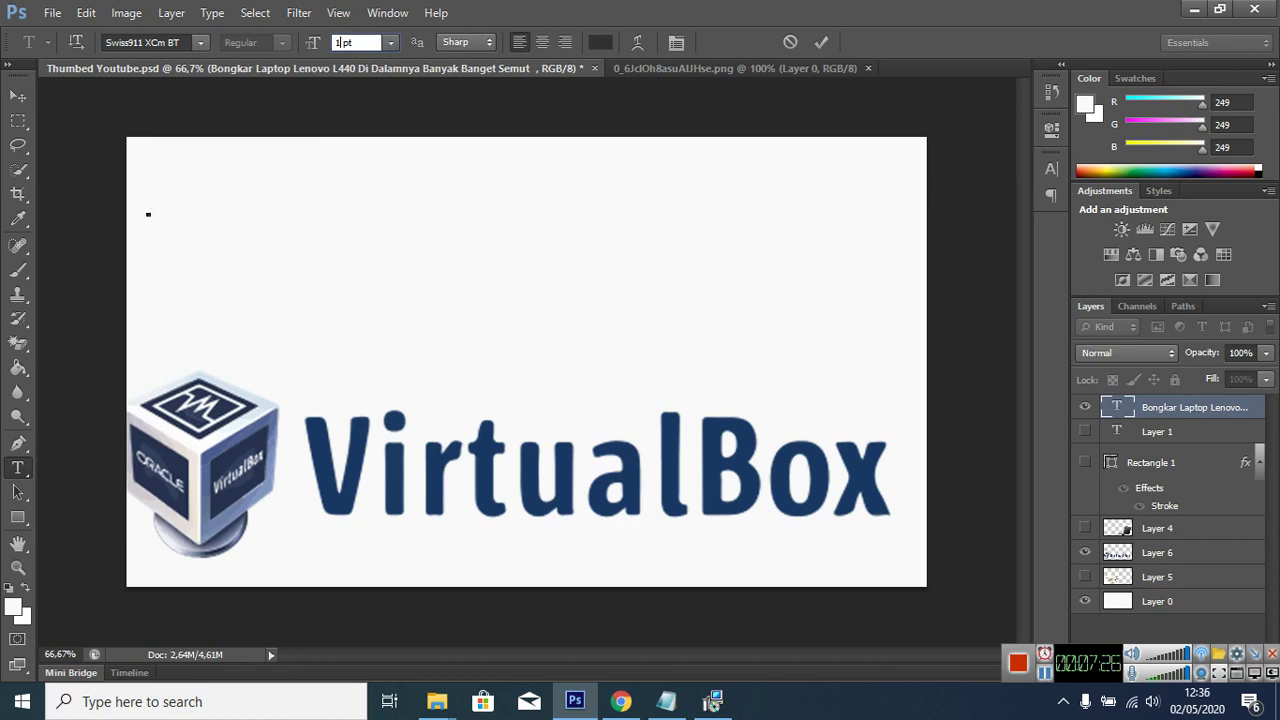
{"action": "type", "text": "20"}
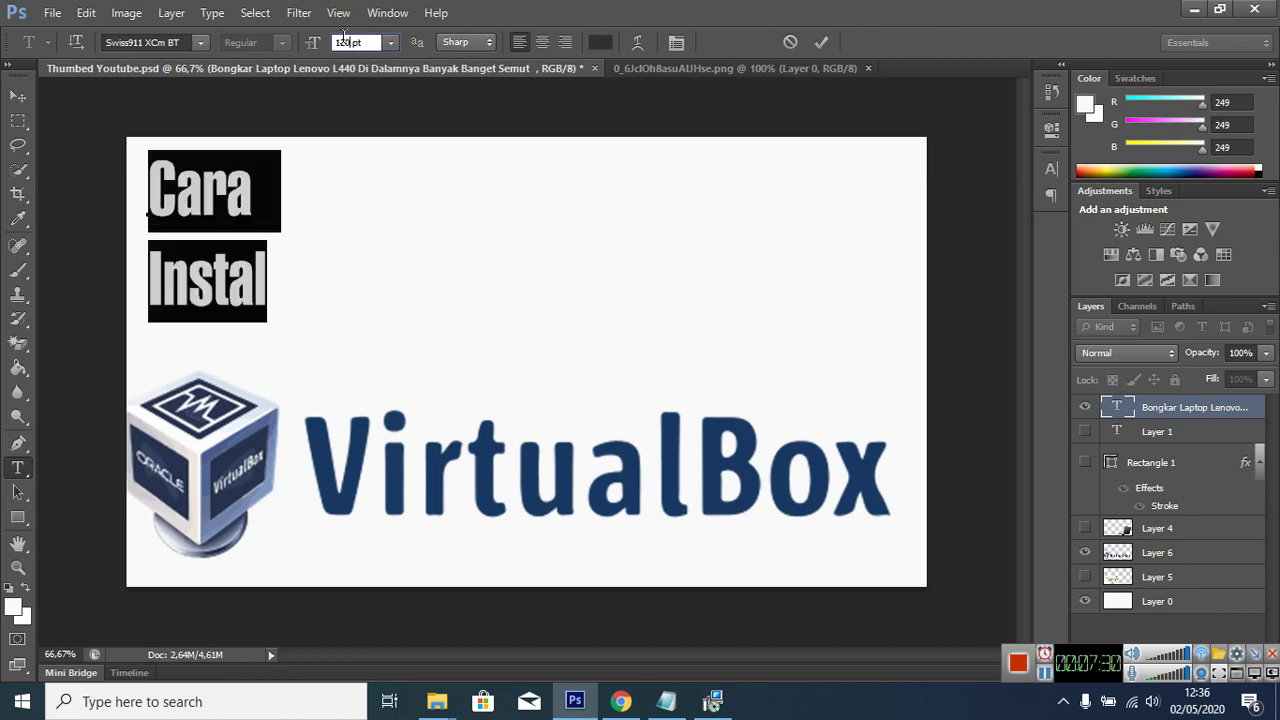
Set the selected Cara Instal headline's font size to 200 pt
{"action": "key", "text": "BackSpace"}
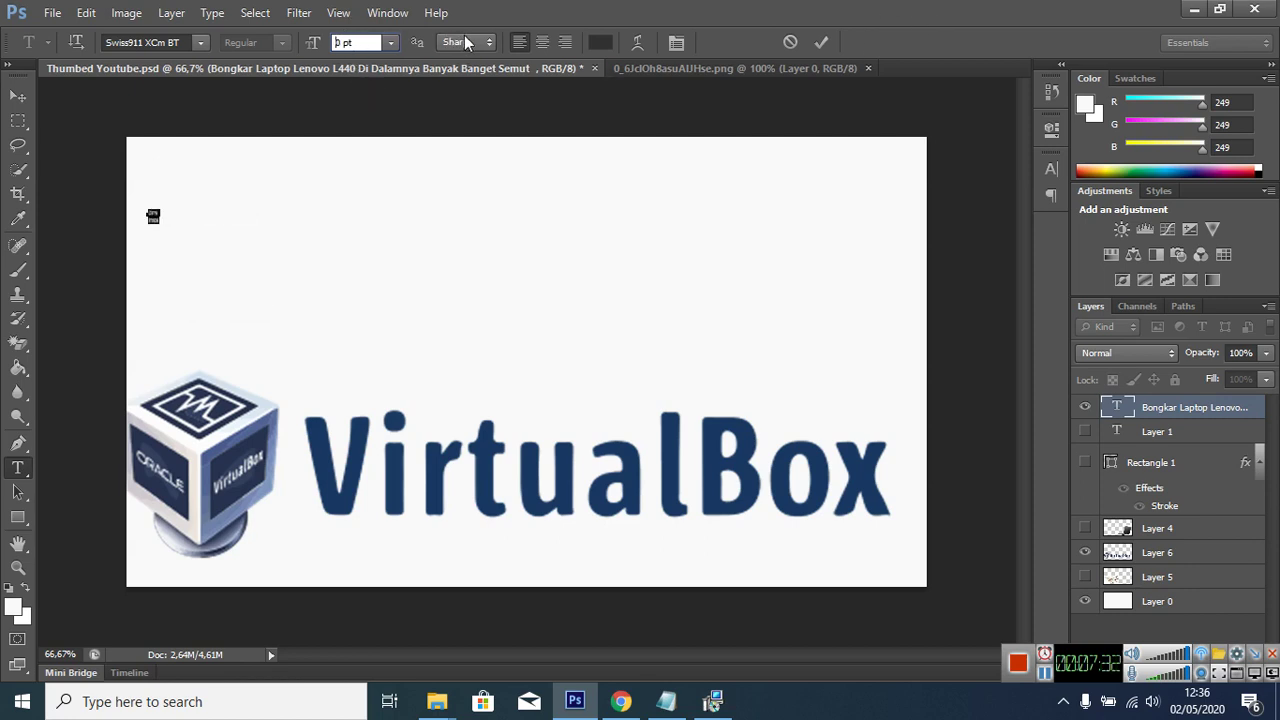
{"action": "key", "text": "BackSpace"}
{"action": "type", "text": "200"}
{"action": "key", "text": "Return"}
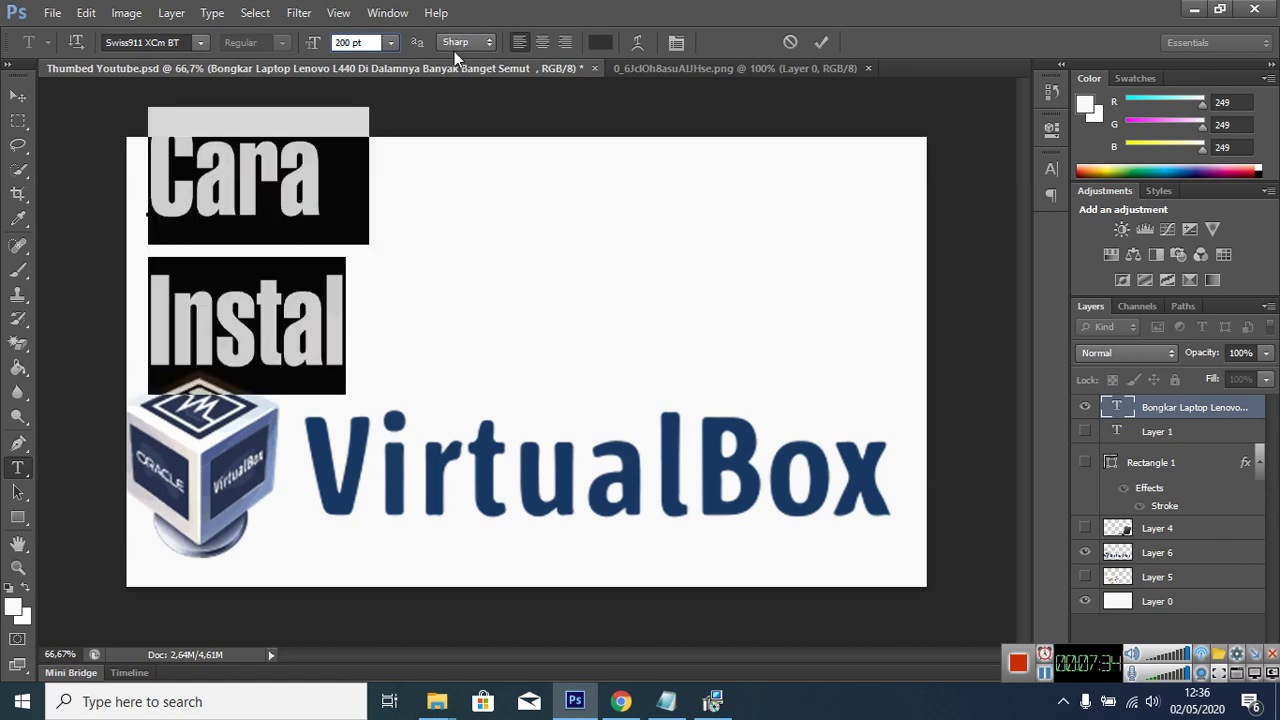
Move the headline to the upper centre of the thumbnail and raise the VirtualBox logo to the canvas's vertical middle
{"action": "left_click", "coordinate": [19, 95]}
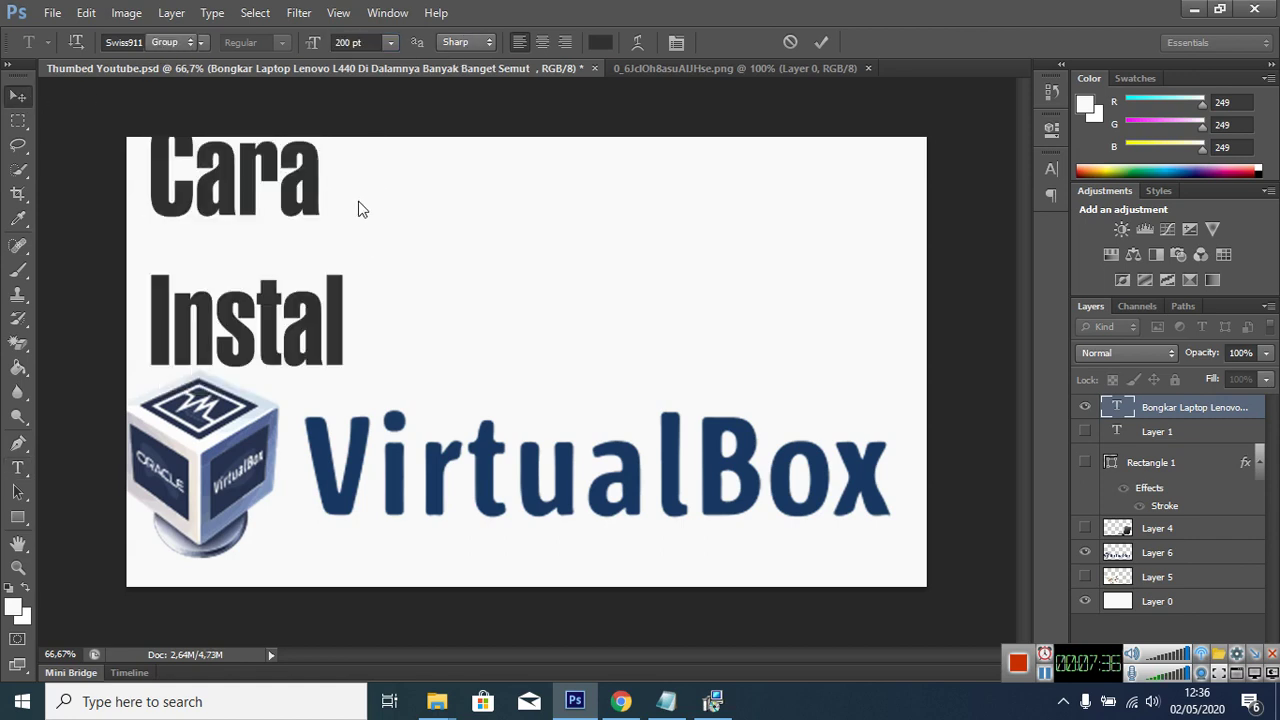
{"action": "left_click_drag", "start_coordinate": [318, 212], "coordinate": [614, 240]}
{"action": "left_click_drag", "start_coordinate": [250, 432], "coordinate": [232, 350]}
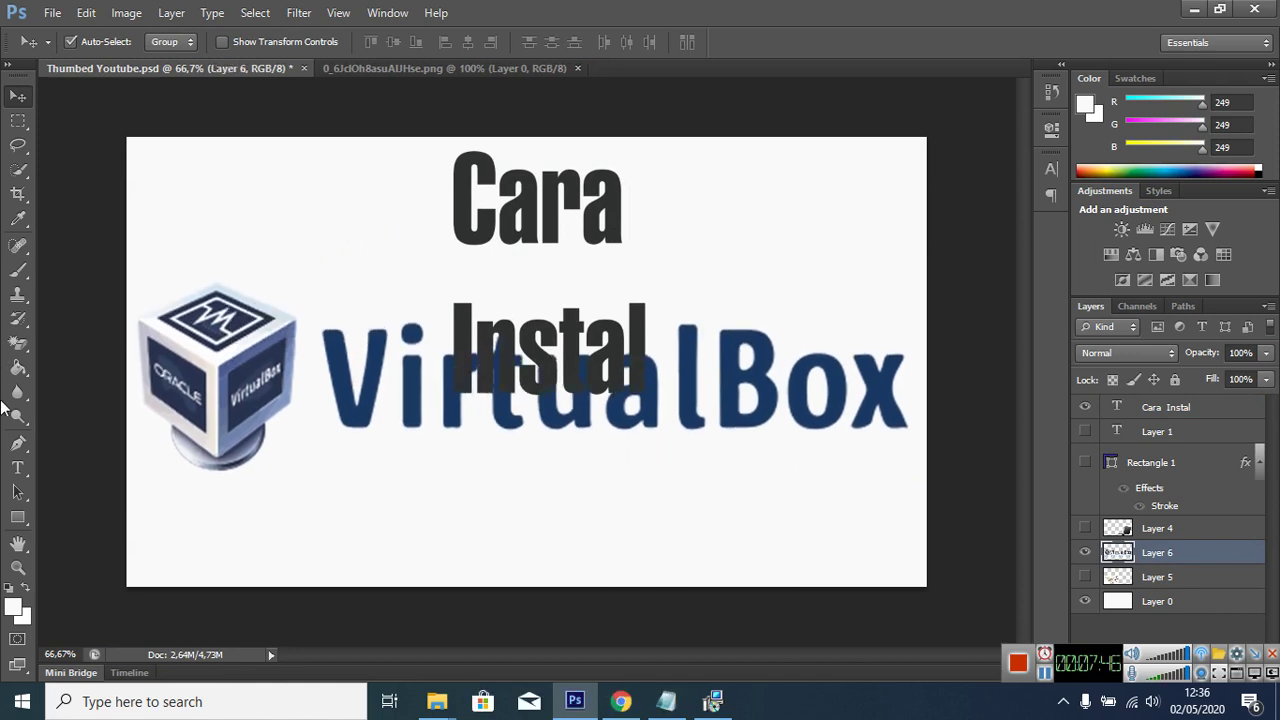
Remove the line break in the headline so Cara and Instal share one line, separated by a space
{"action": "left_click", "coordinate": [18, 468]}
{"action": "left_click", "coordinate": [586, 212]}
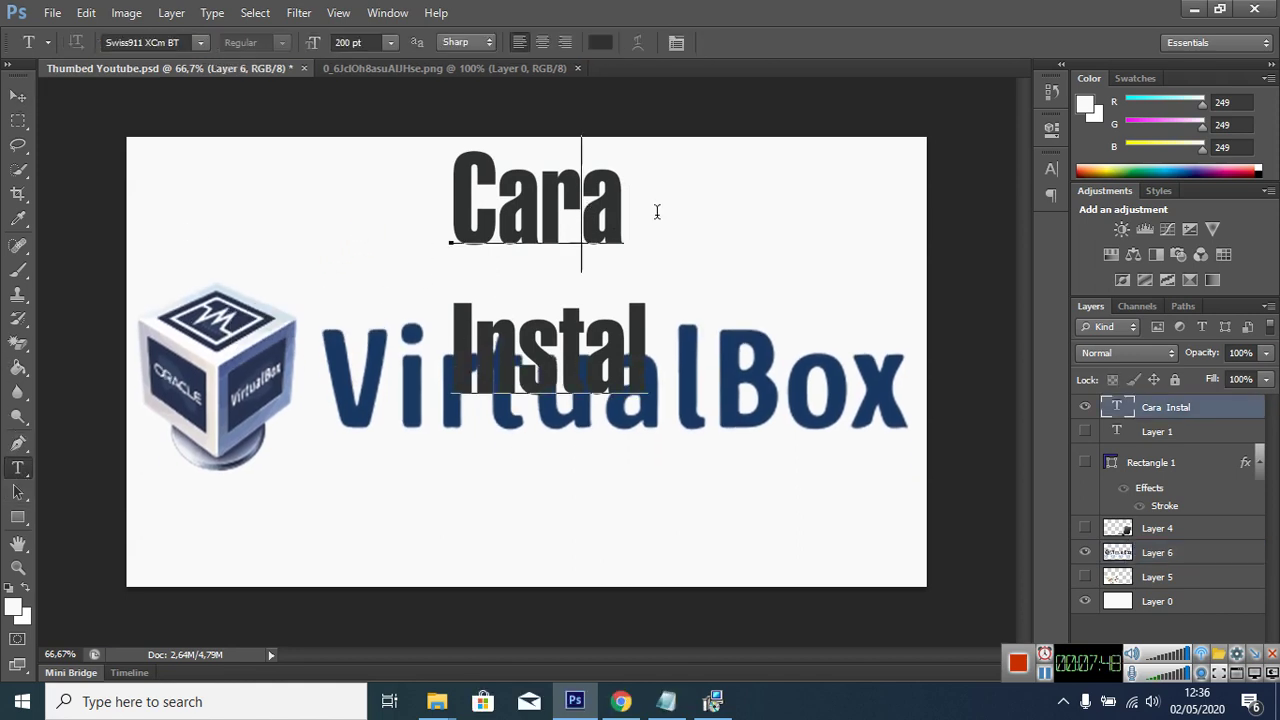
{"action": "left_click", "coordinate": [622, 218]}
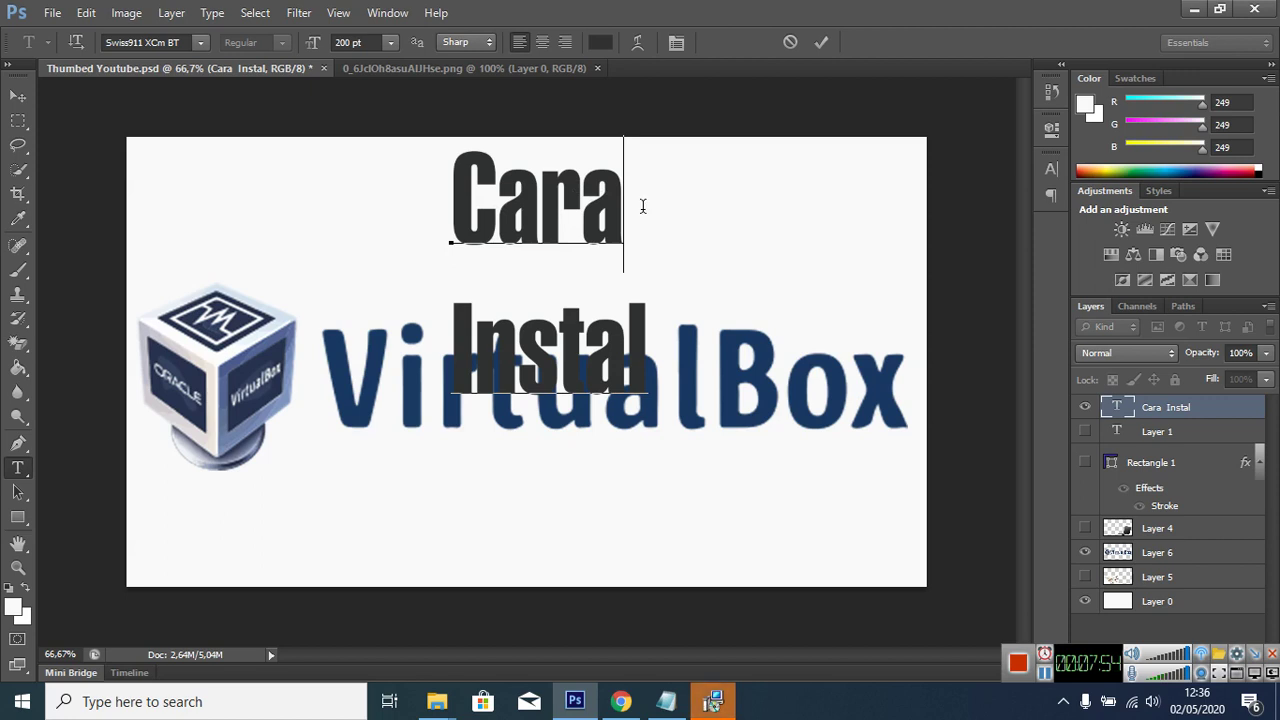
{"action": "key", "text": "Delete"}
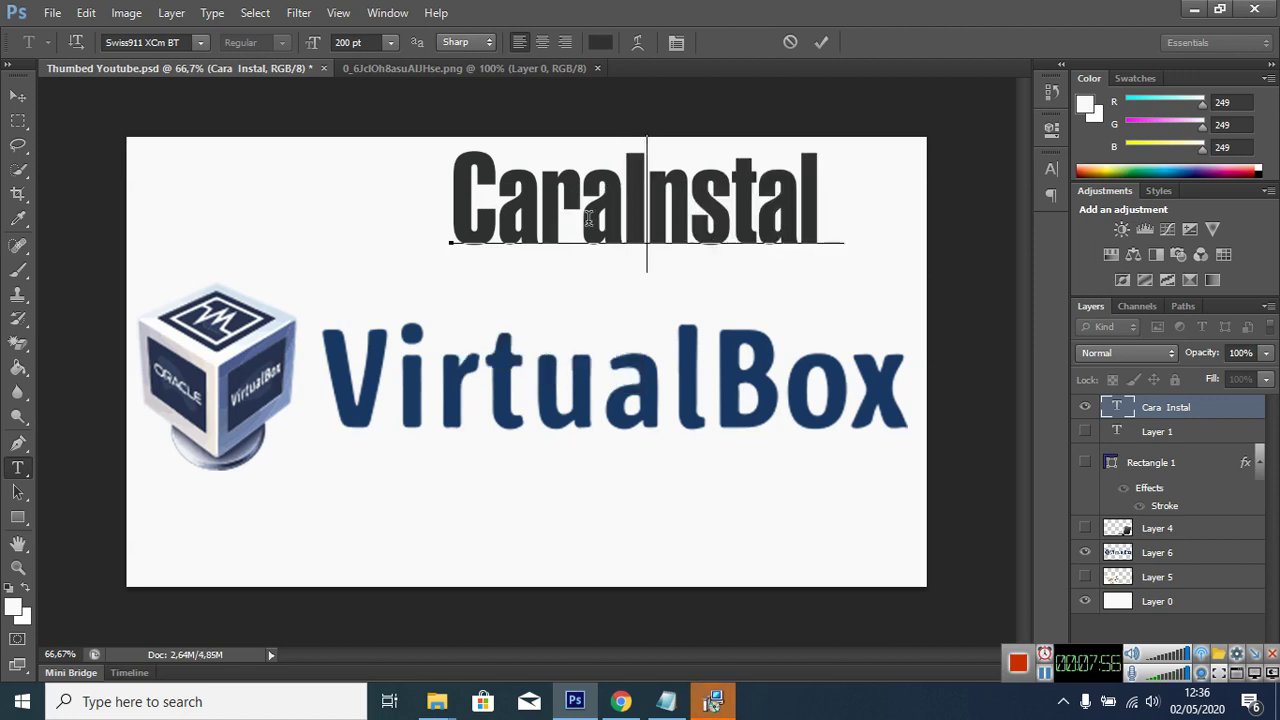
Recolour the whole headline with the VirtualBox wordmark's sampled dark blue (#183861) and place it directly above the wordmark
{"action": "key", "text": "ctrl"}
{"action": "key", "text": "ctrl+a"}
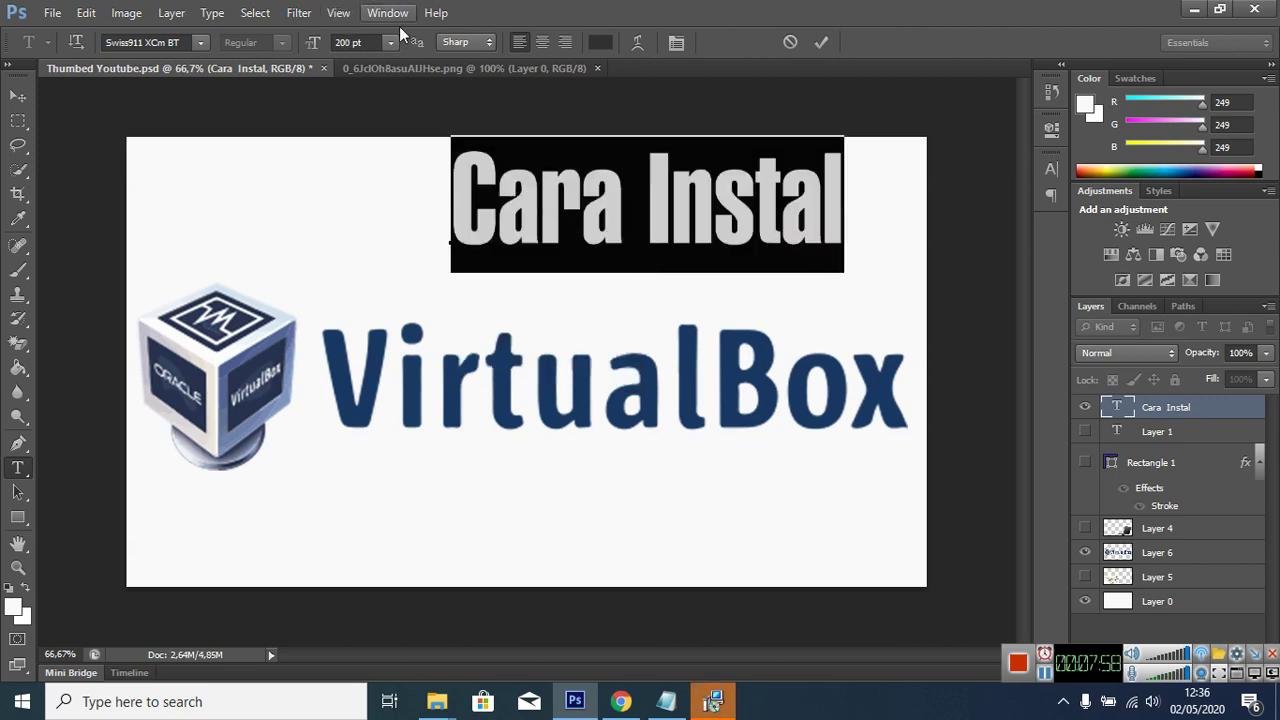
{"action": "left_click", "coordinate": [600, 42]}
{"action": "left_click", "coordinate": [373, 376]}
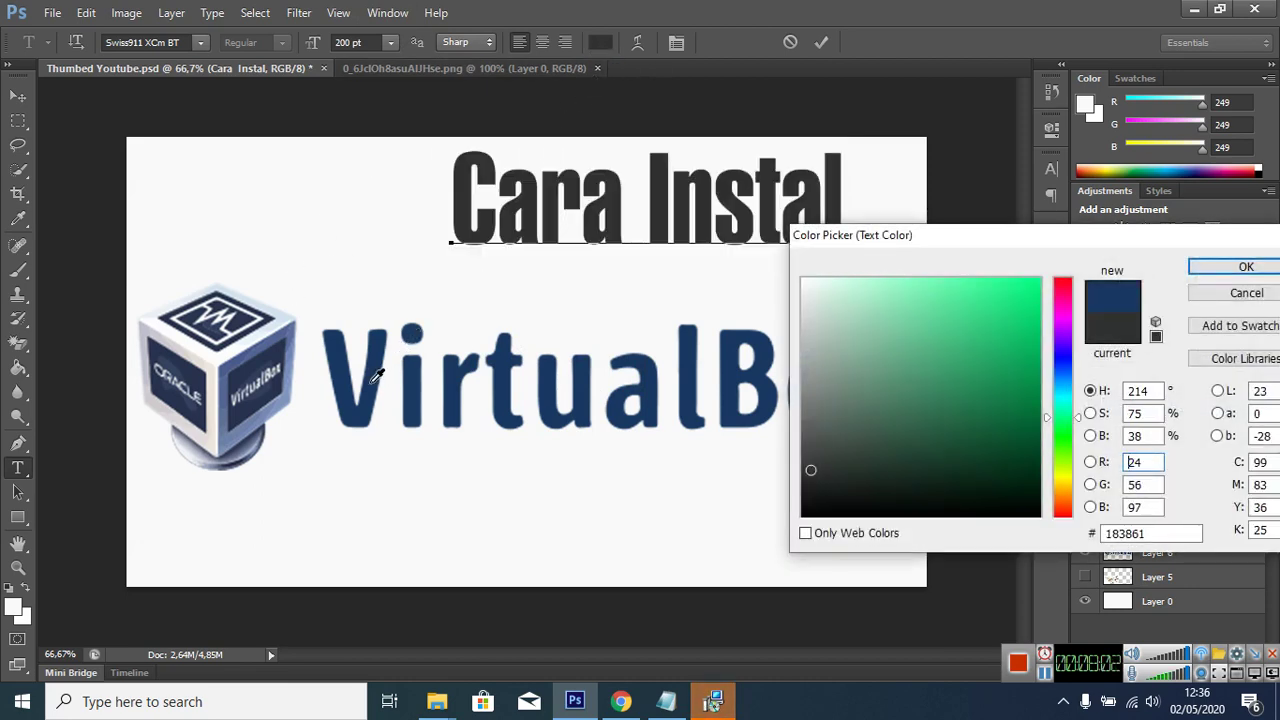
{"action": "left_click", "coordinate": [1246, 267]}
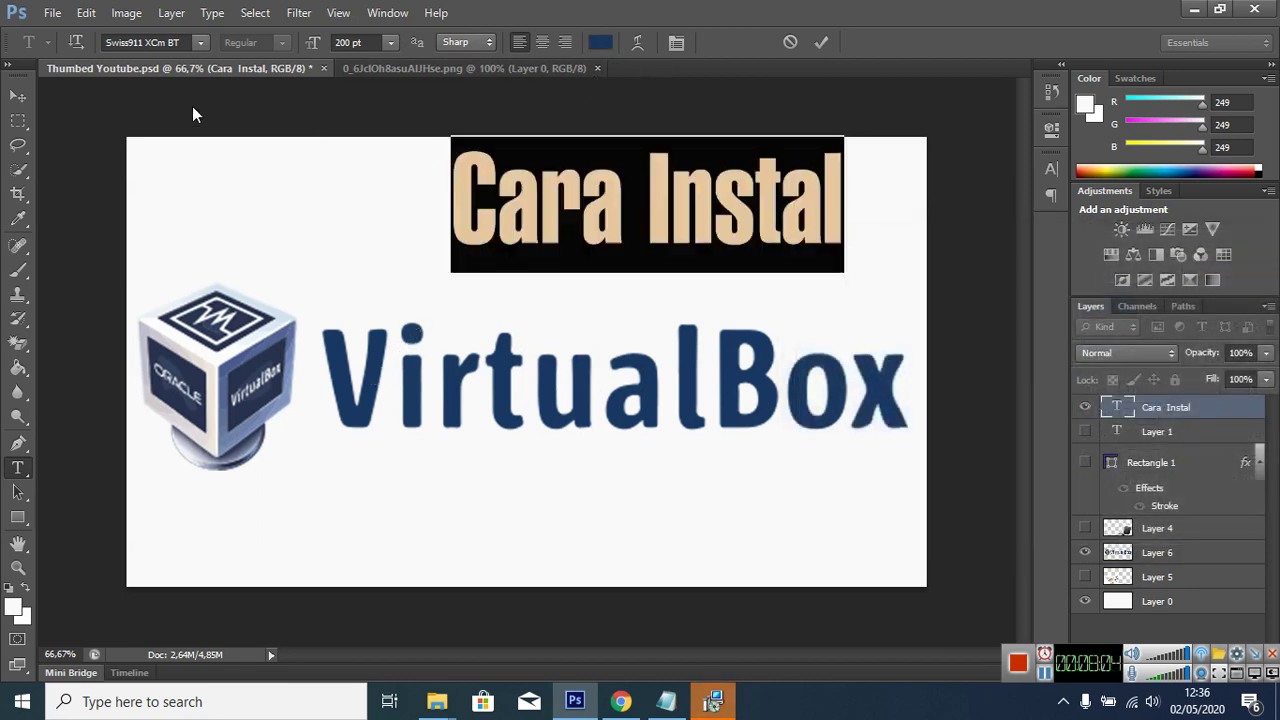
{"action": "left_click", "coordinate": [18, 96]}
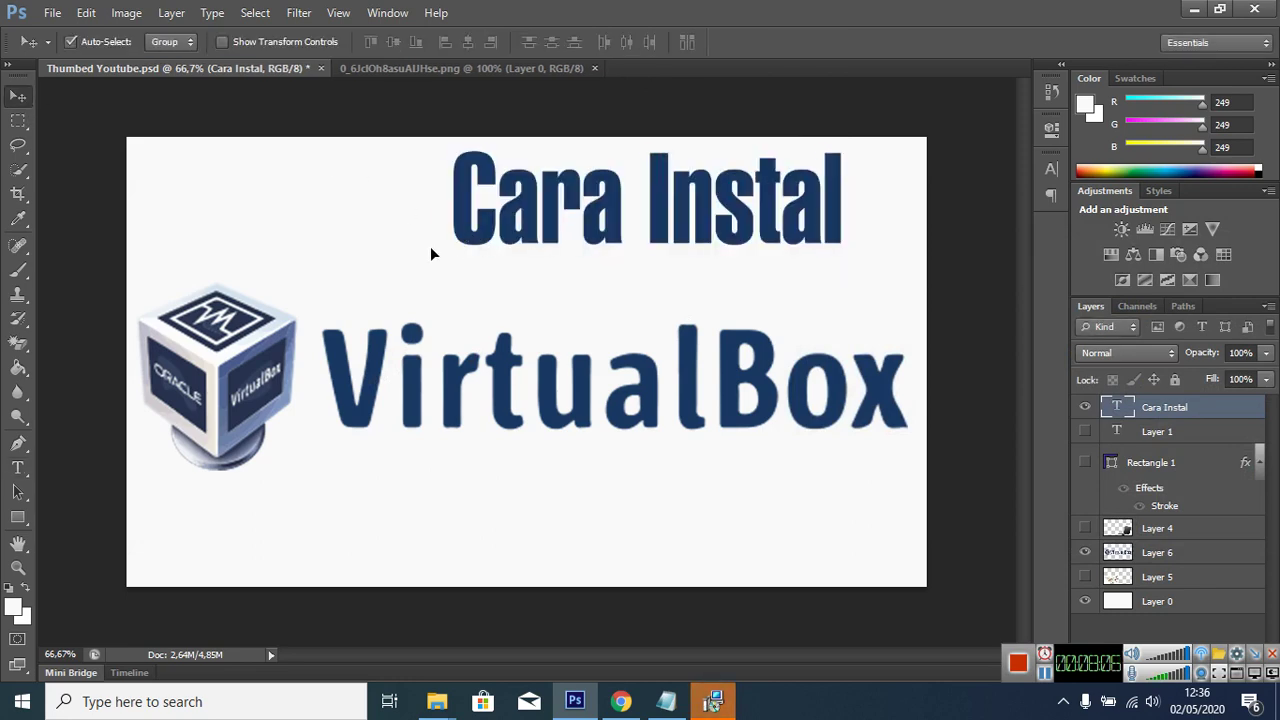
{"action": "left_click_drag", "start_coordinate": [431, 251], "coordinate": [387, 287]}
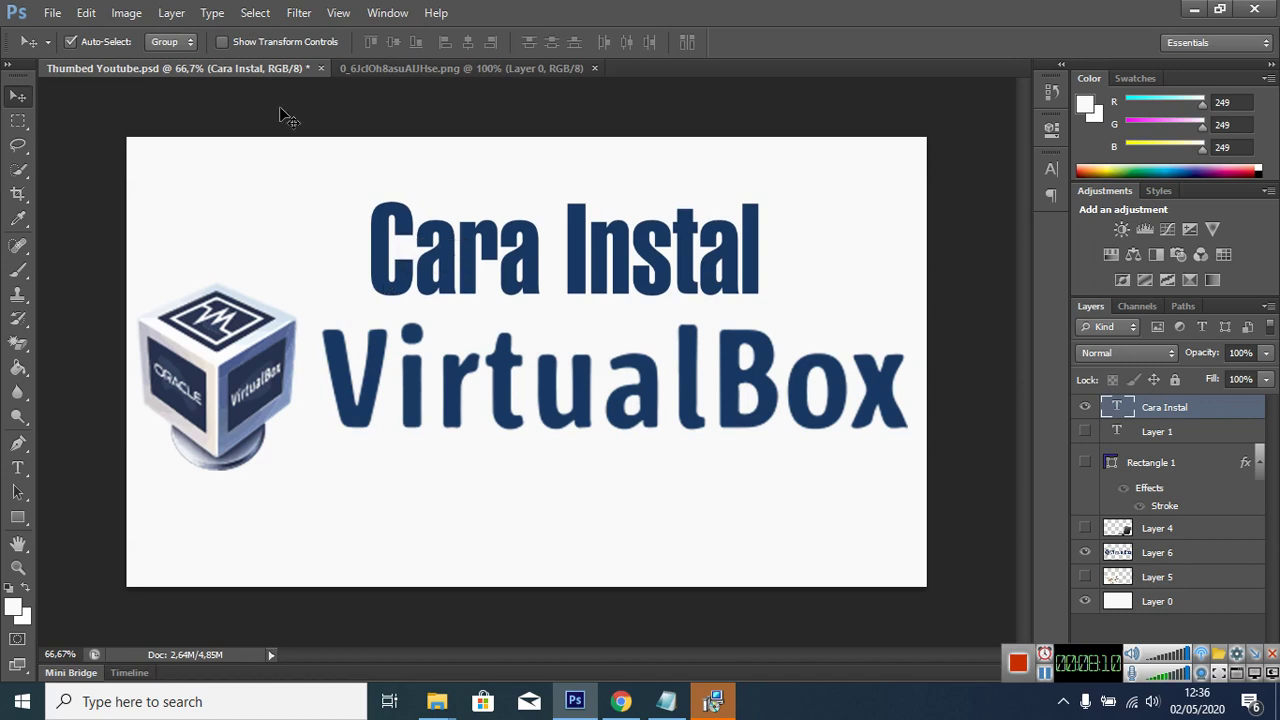